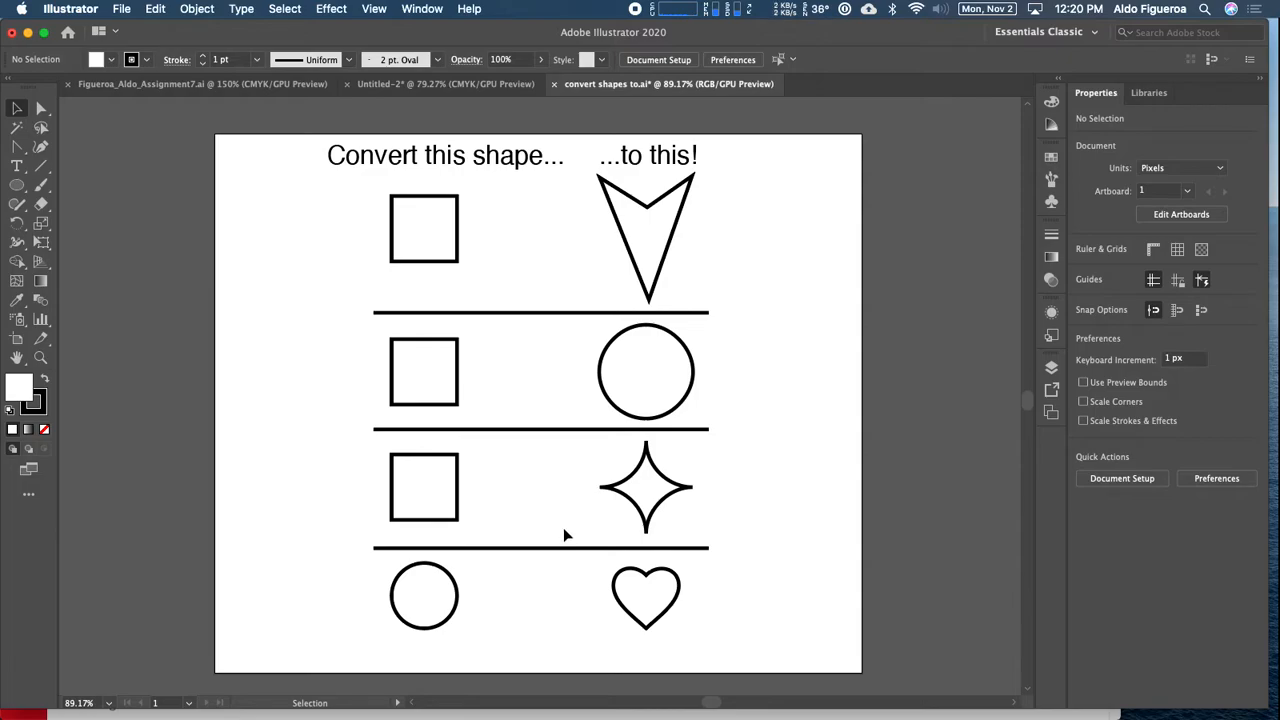
Step: Switch to the blank Untitled-2 document and keep the Essentials Classic workspace
click(41, 110)
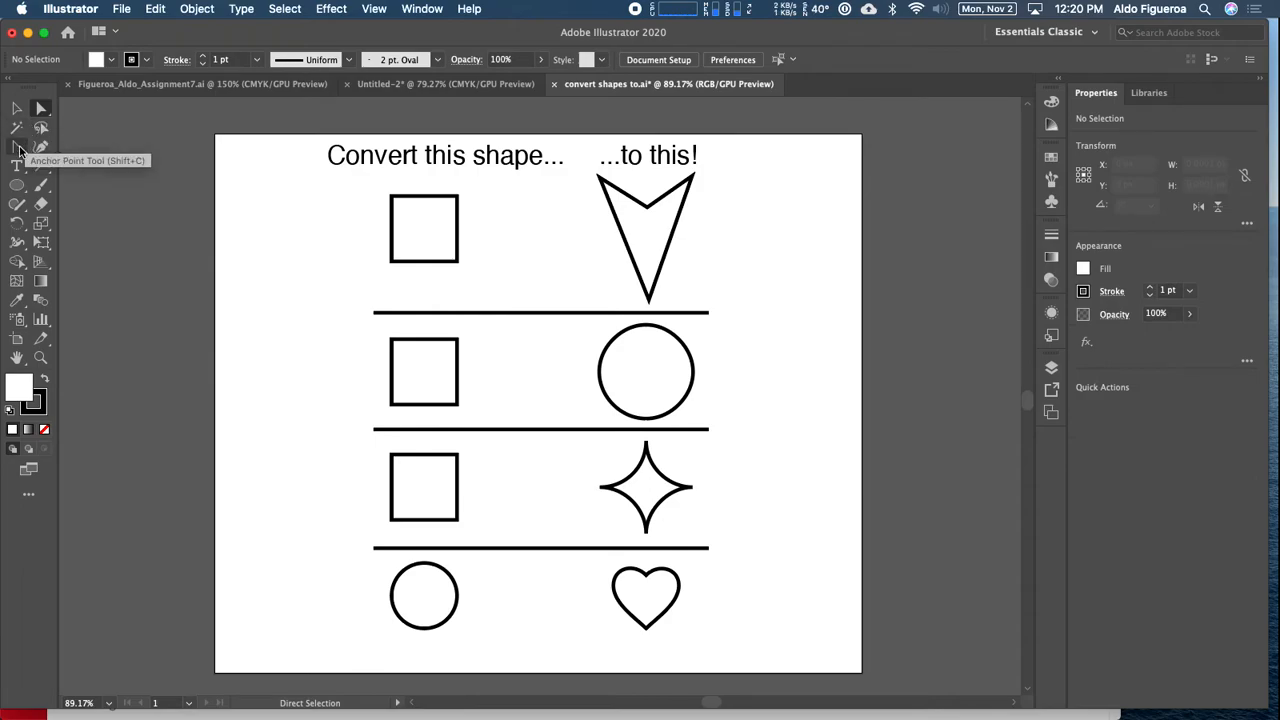
click(24, 112)
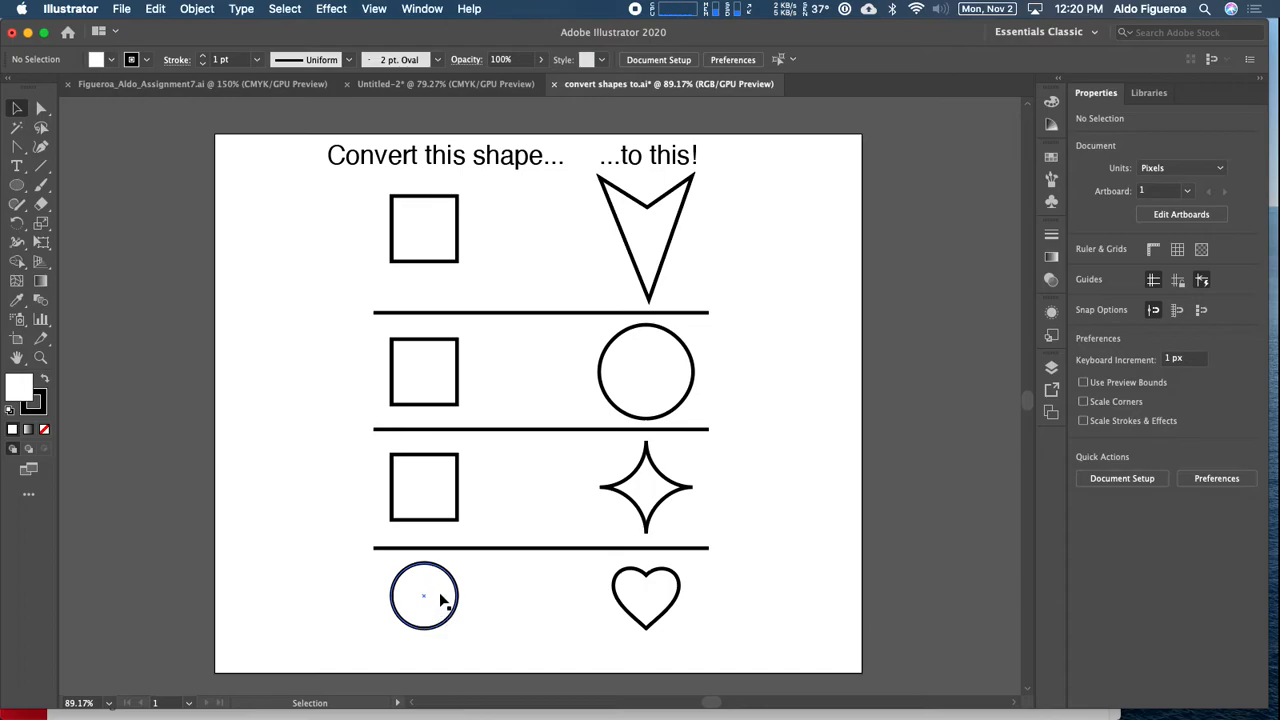
click(473, 87)
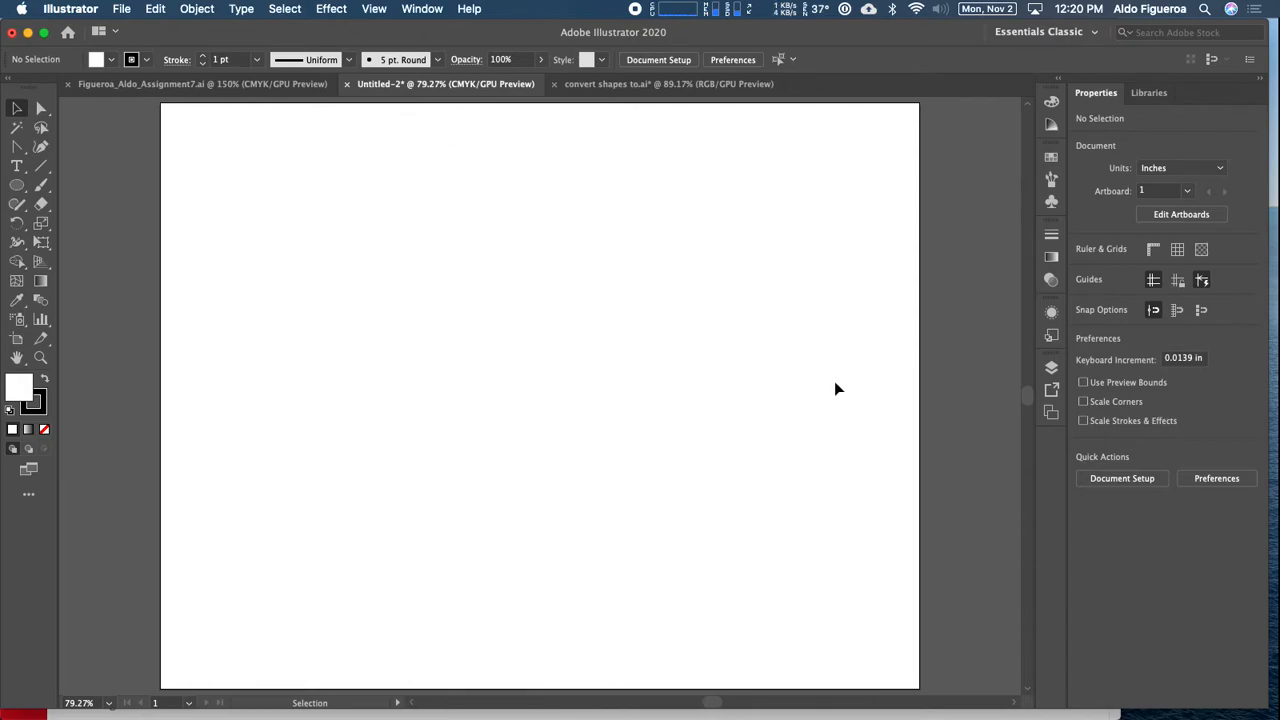
click(1040, 33)
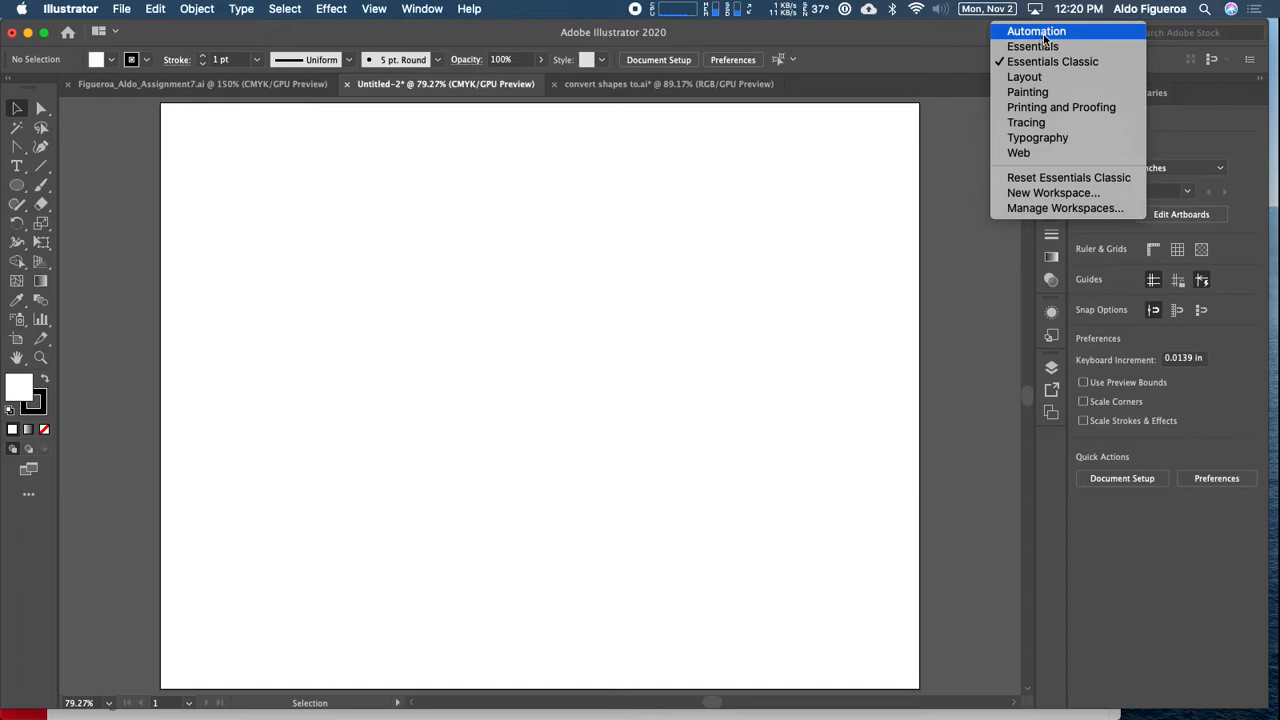
click(1040, 61)
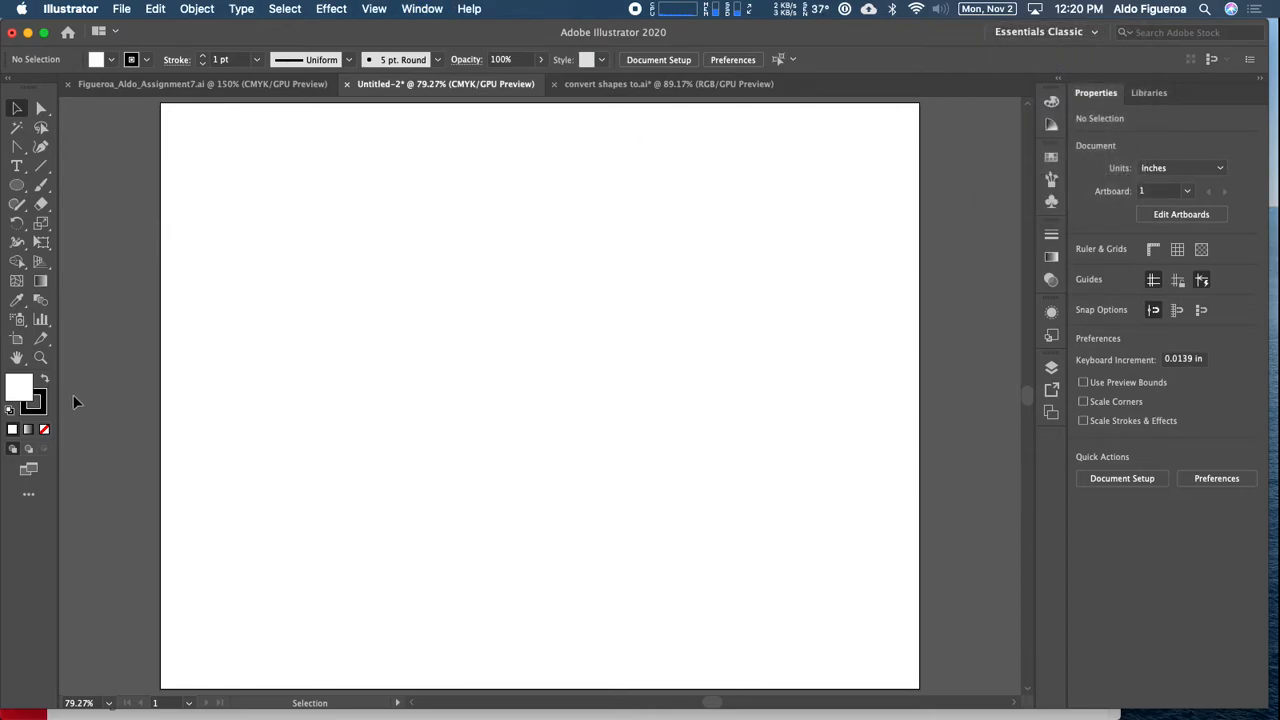
Step: Set the default fill colour for new shapes to the yellow swatch
click(22, 389)
click(111, 59)
click(66, 87)
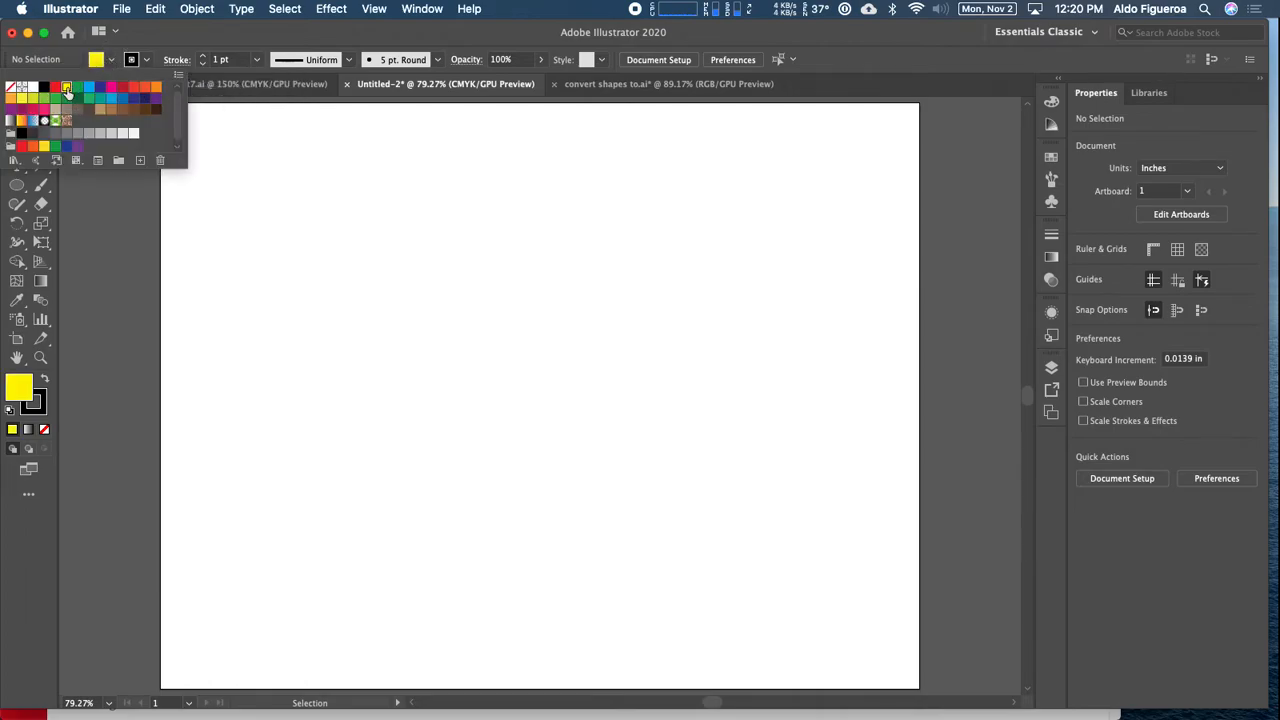
click(80, 58)
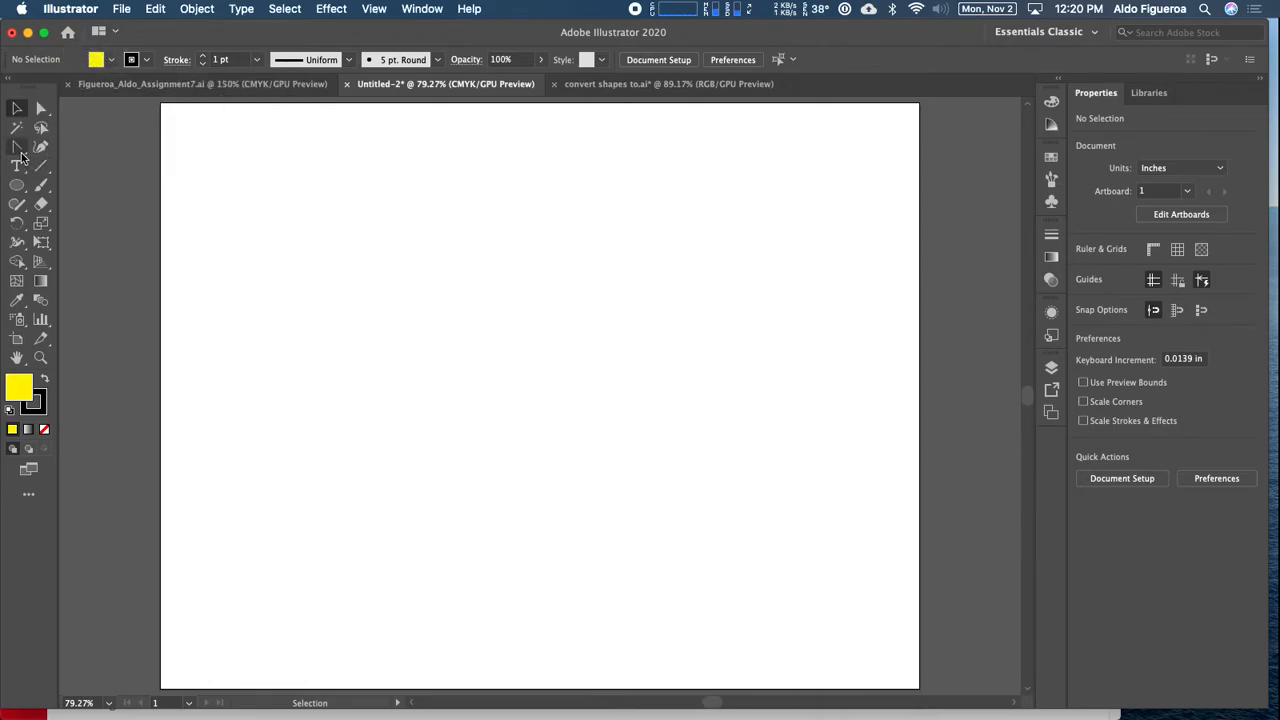
Step: Detach the shape tools as a floating palette and draw a square about 1.33 in wide in the artboard's upper-left area
click(16, 185)
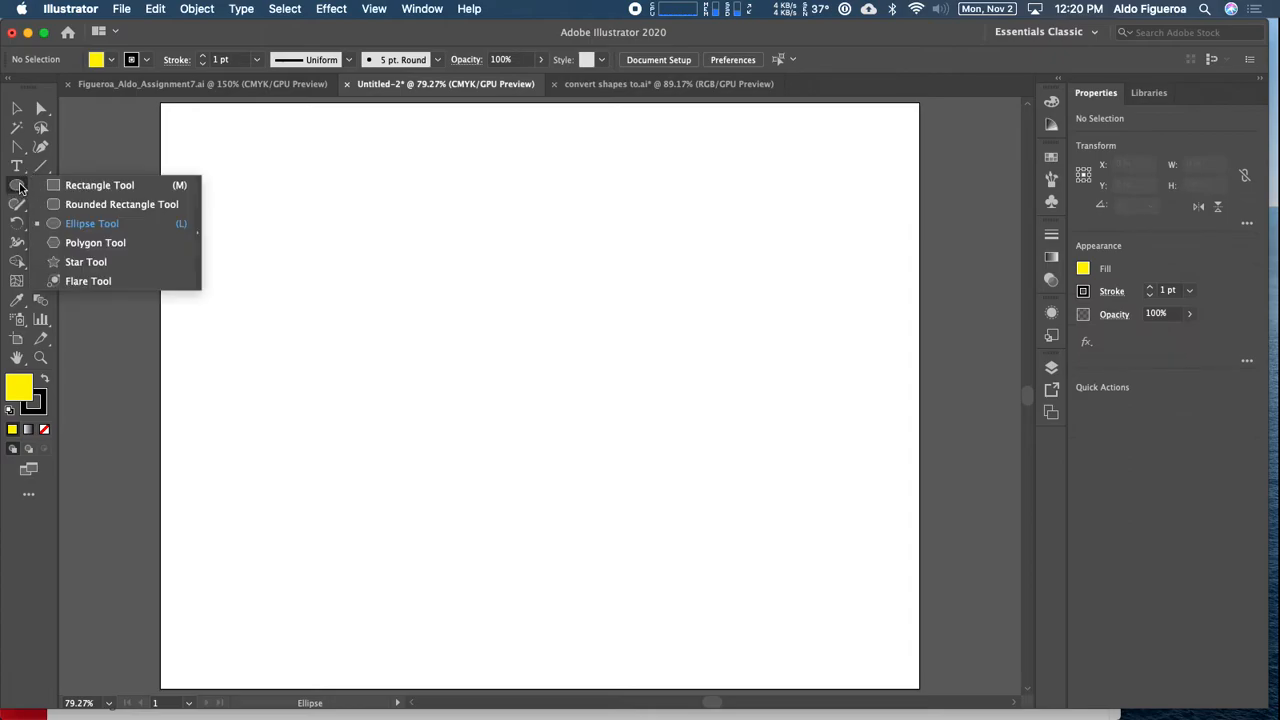
drag(133, 191, 199, 232)
drag(112, 204, 154, 160)
click(77, 181)
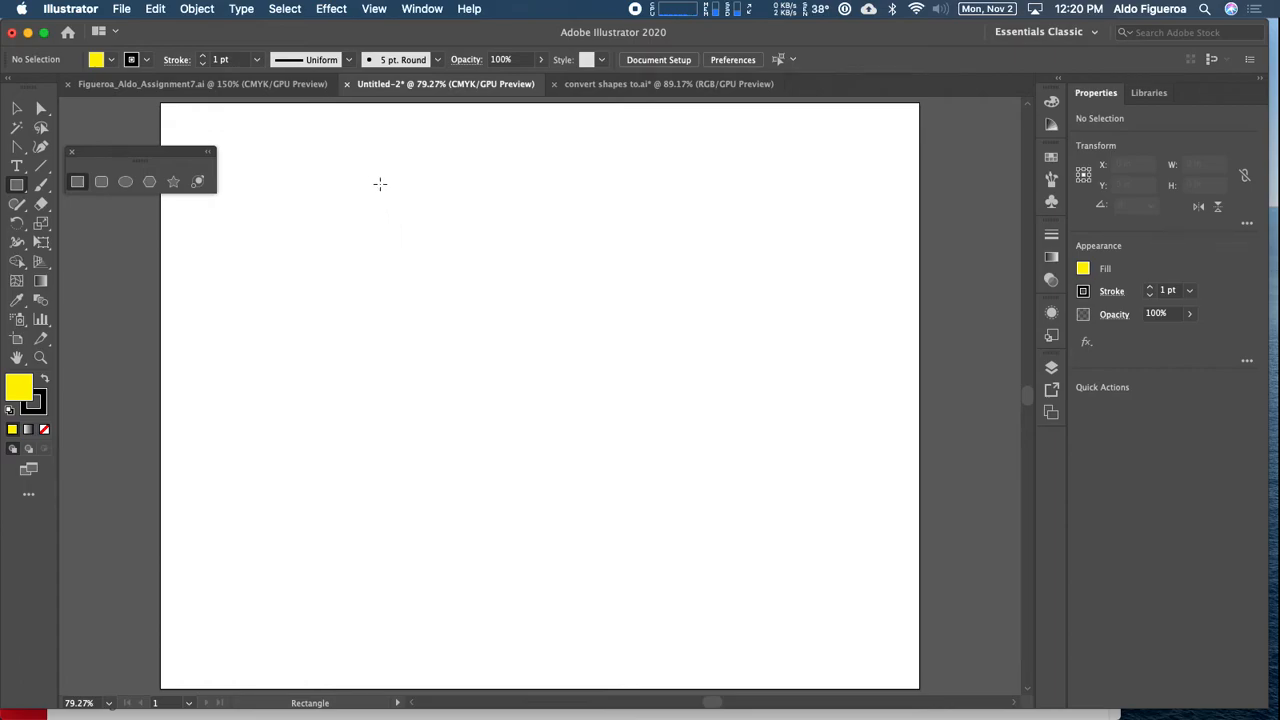
drag(303, 152, 395, 242)
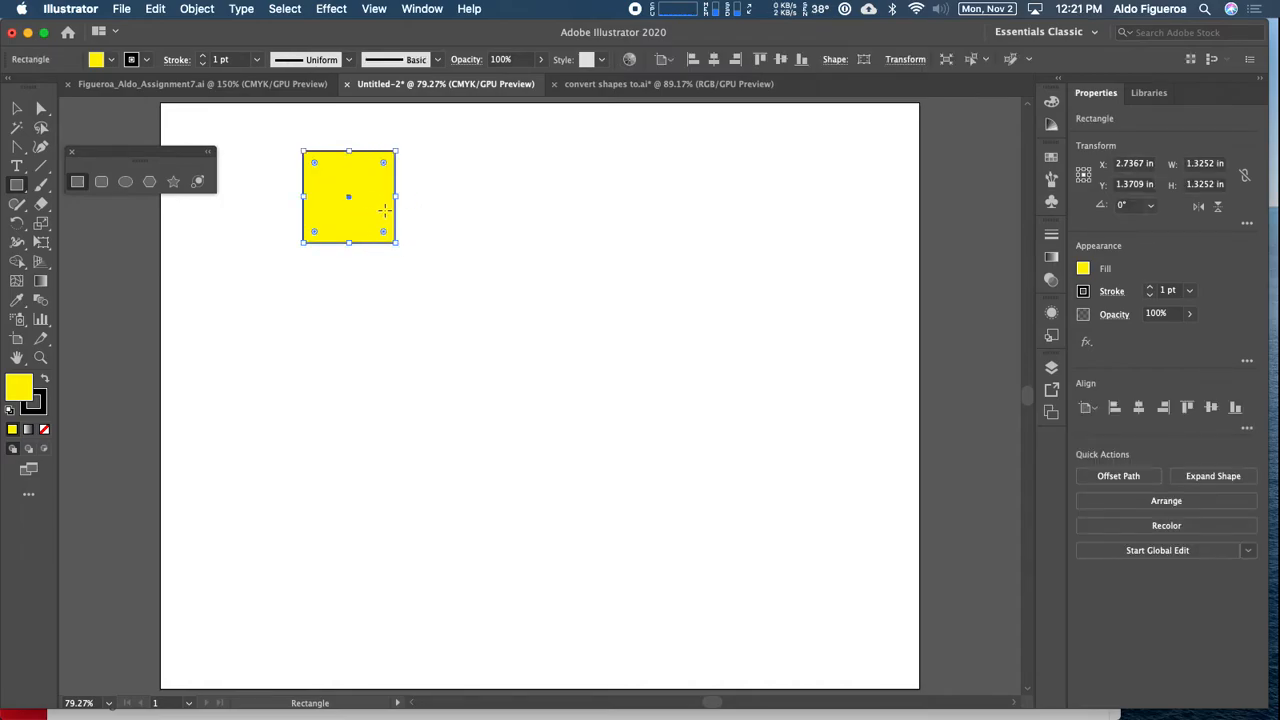
Step: Duplicate the yellow square in front and move the copy straight down to about Y 3.59 in
click(155, 8)
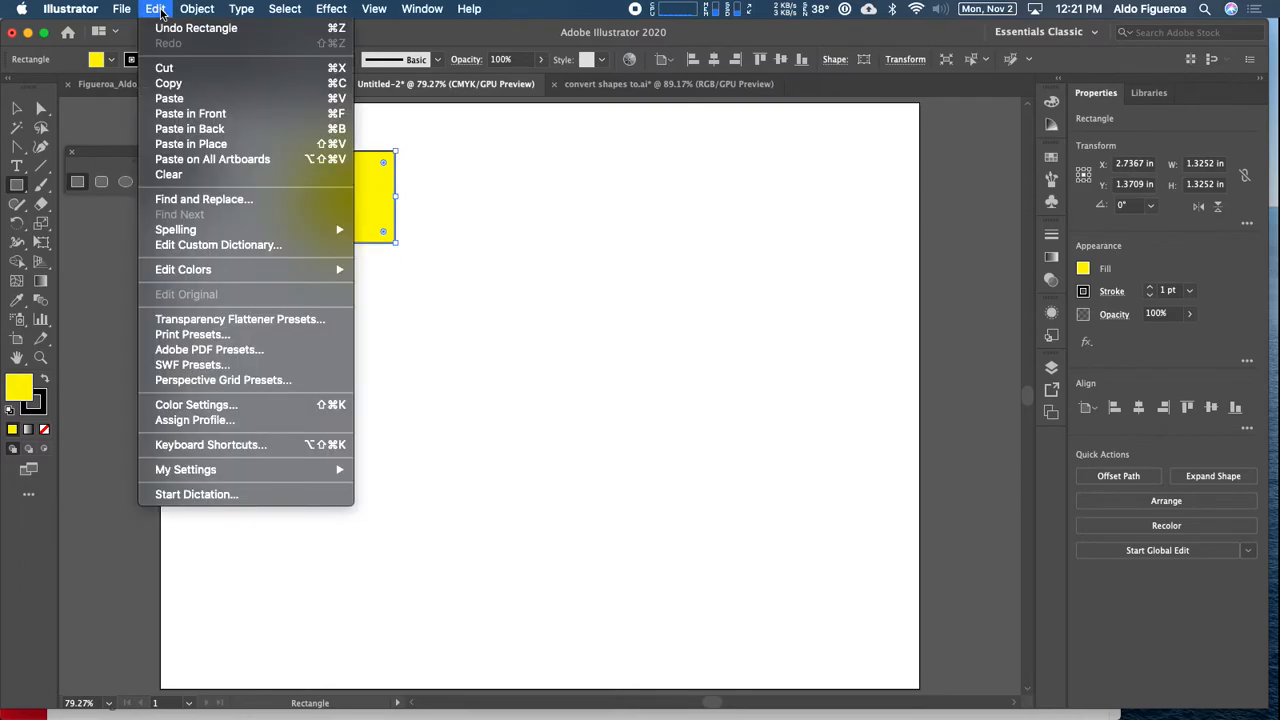
click(170, 83)
click(155, 8)
click(195, 115)
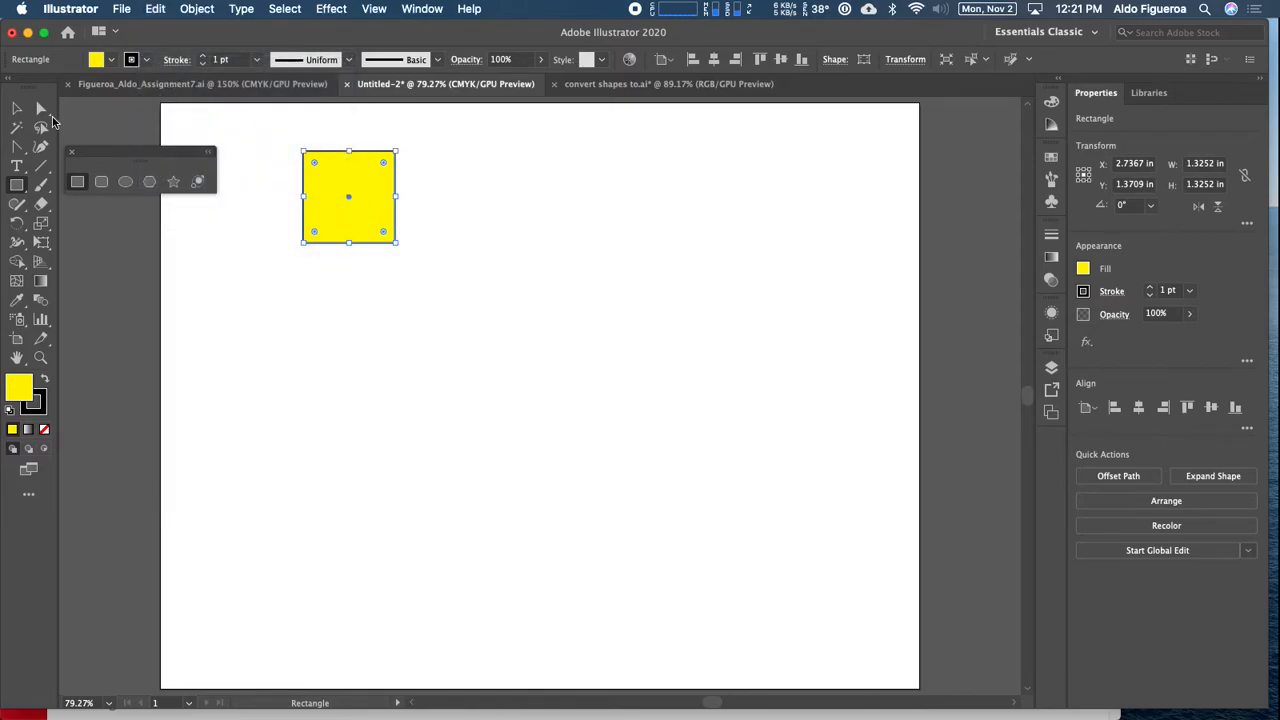
key(v)
drag(366, 214, 365, 370)
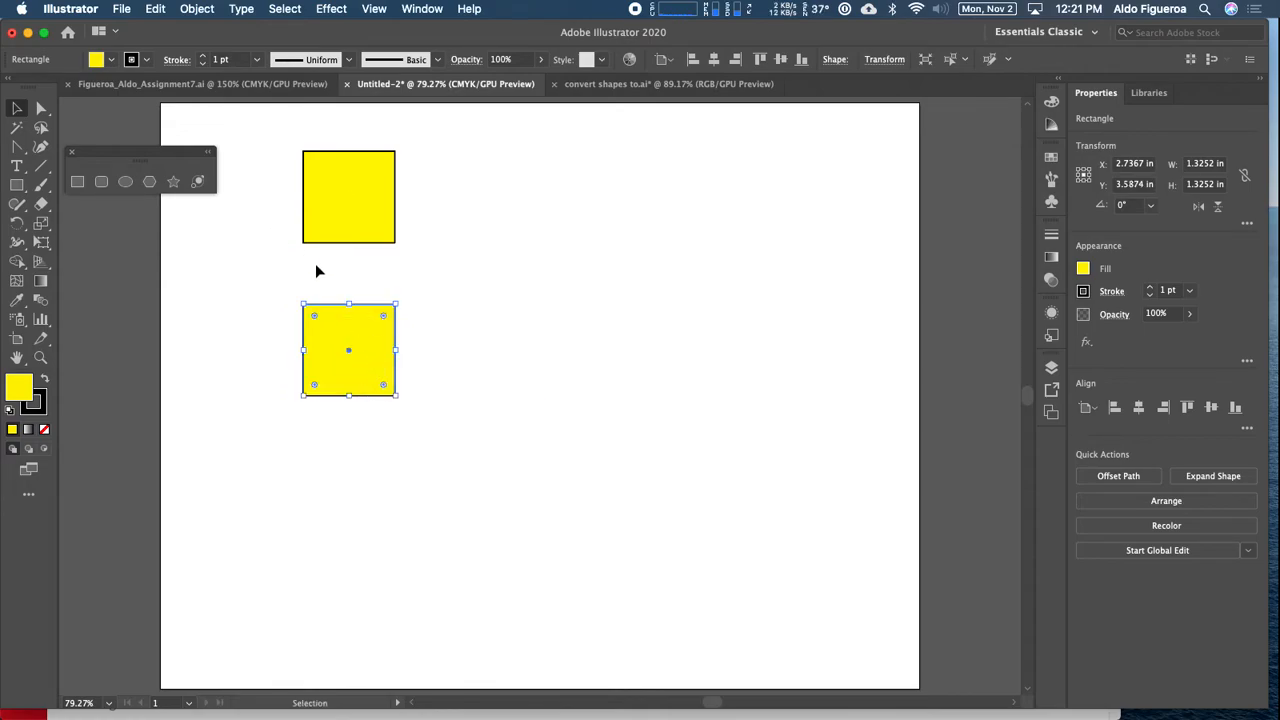
Step: Paste a third copy of the square and align it below the second one at about Y 5.72 in
click(155, 8)
click(173, 85)
click(155, 8)
click(172, 98)
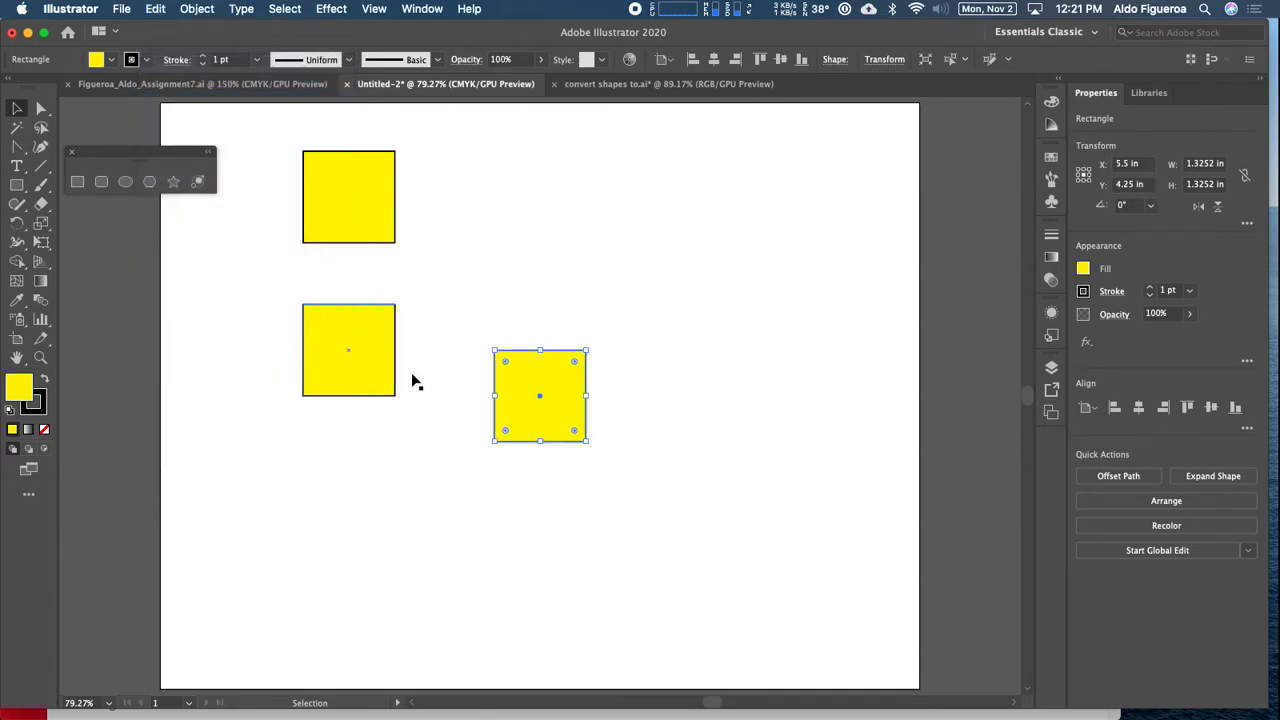
drag(521, 390, 328, 492)
Step: Draw a yellow circle about 1.33 in across, centred below the third square, and deselect it
click(125, 181)
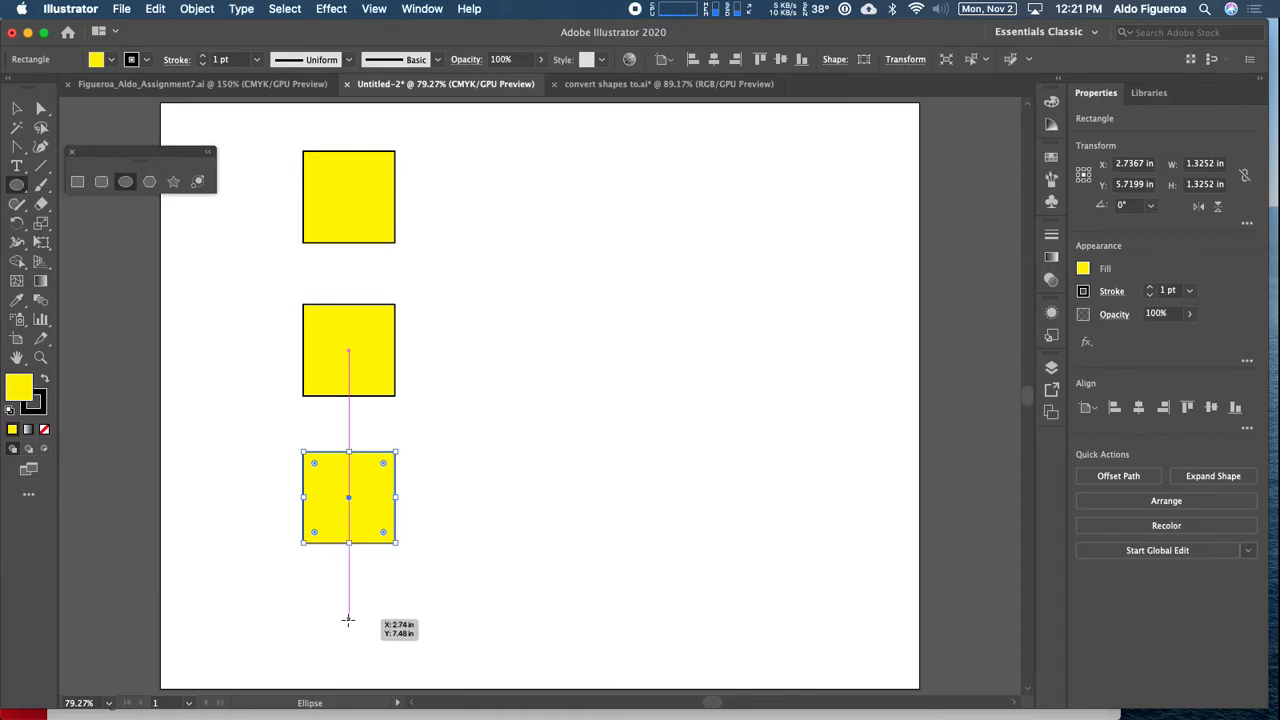
drag(350, 619, 394, 624)
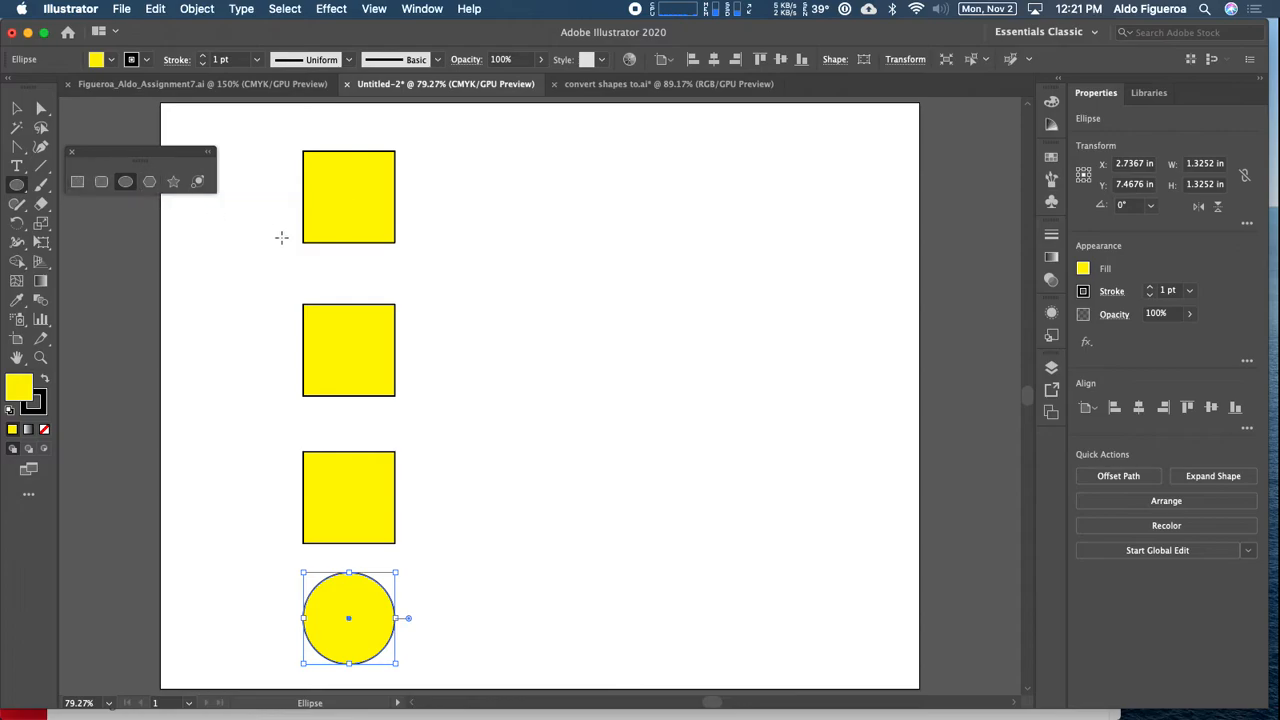
click(16, 110)
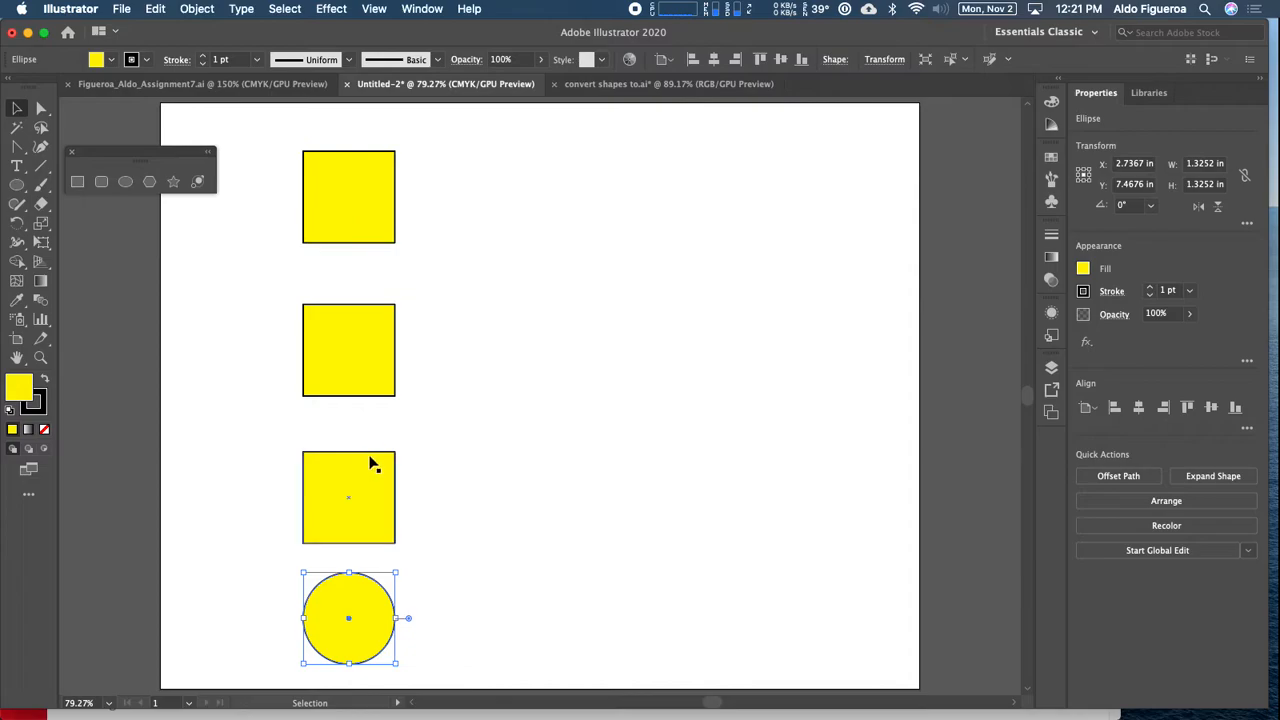
click(252, 287)
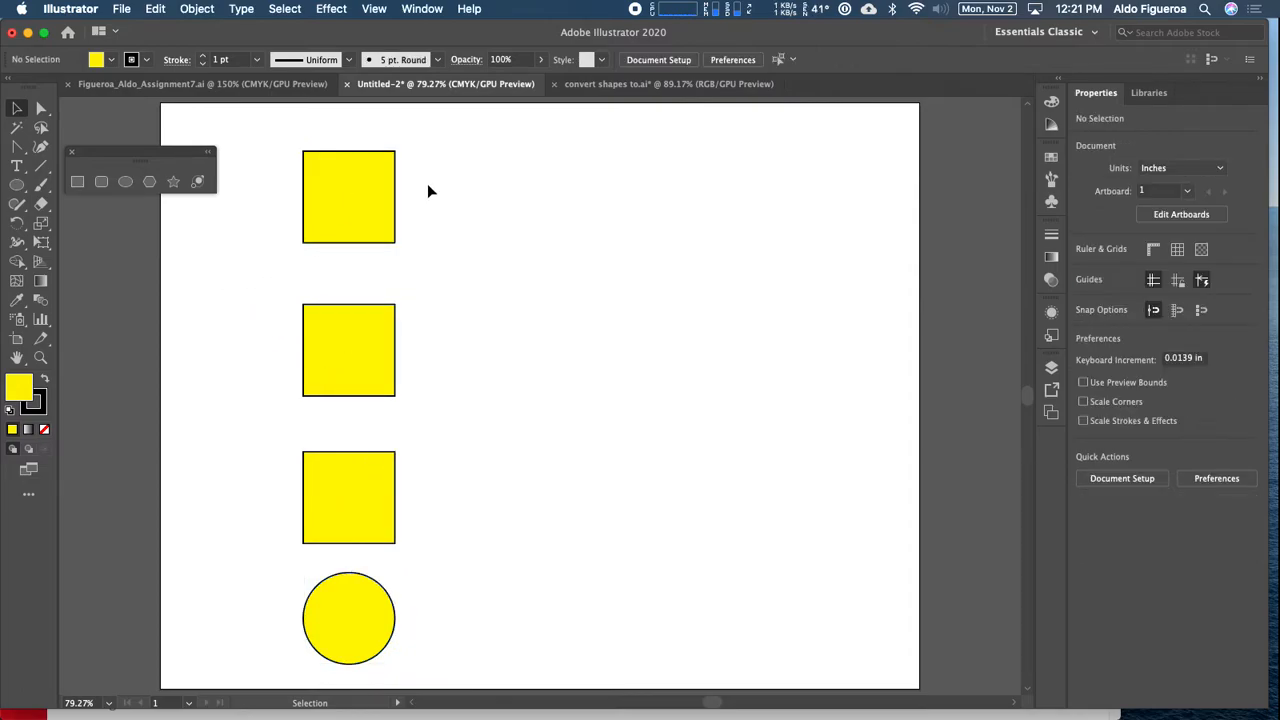
Step: After checking the reference shapes, duplicate the top square across to about X 6.8 in and rotate the copy 45°
click(609, 84)
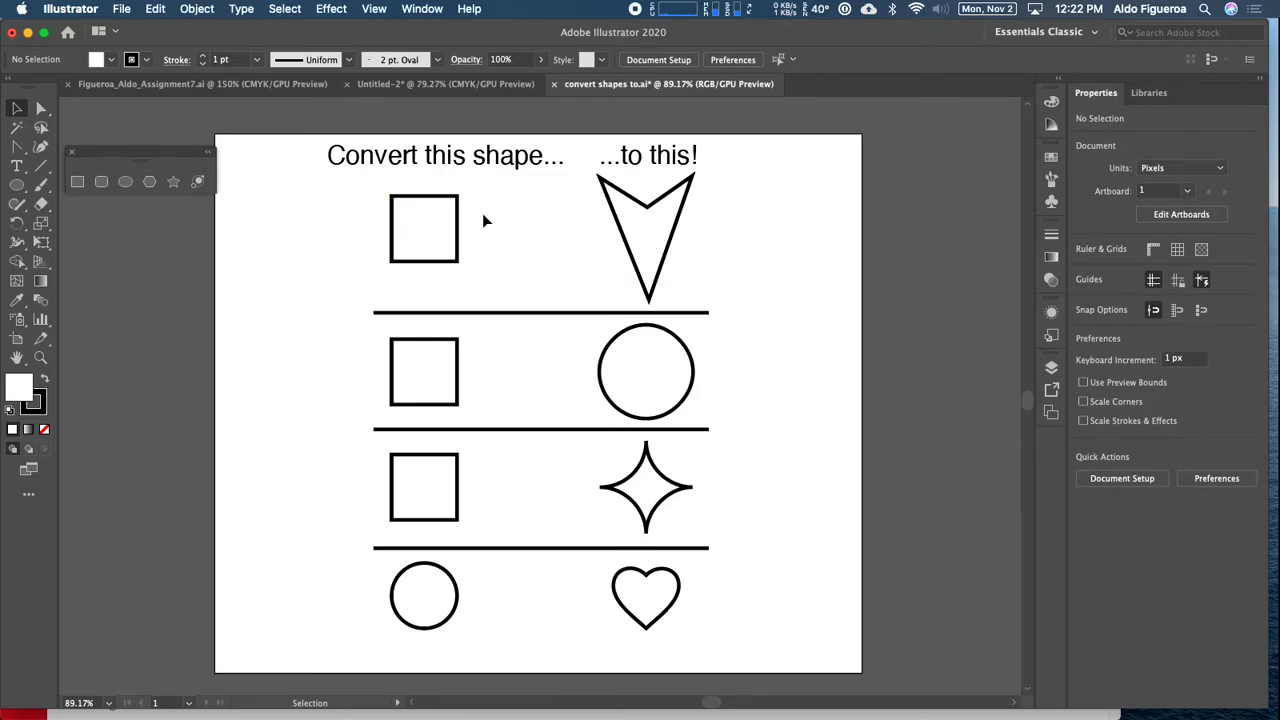
click(505, 87)
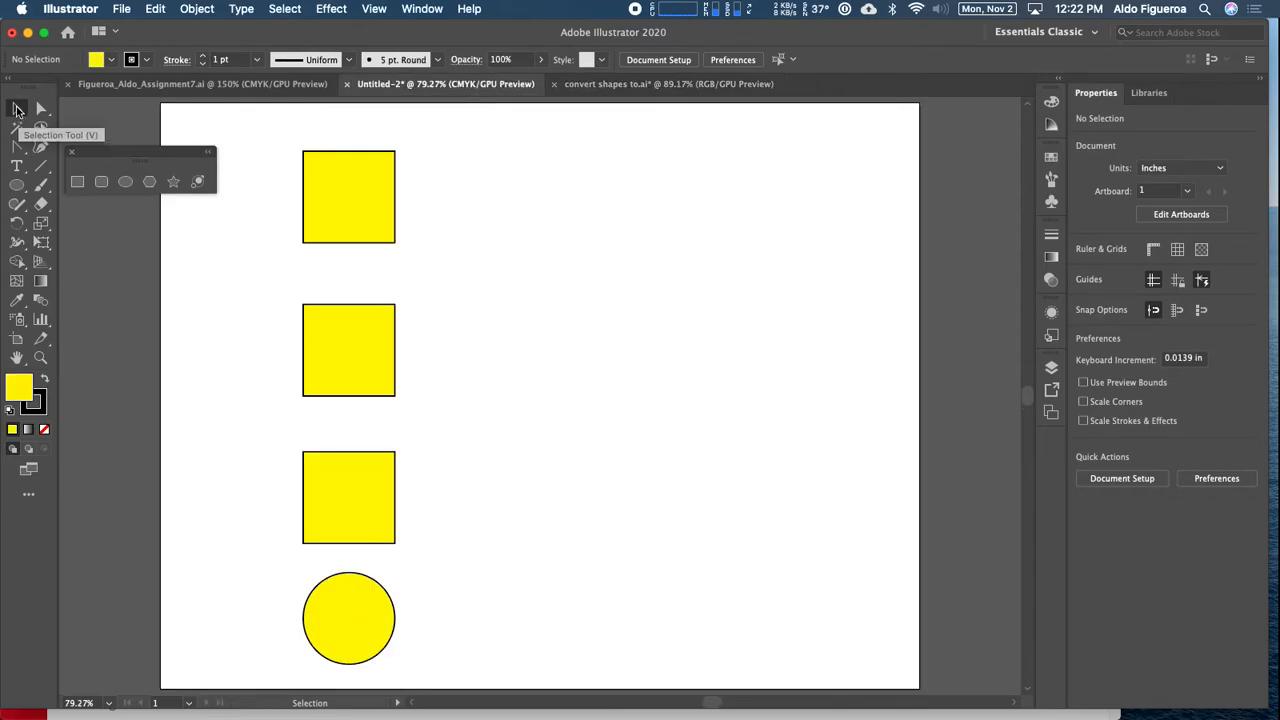
click(341, 186)
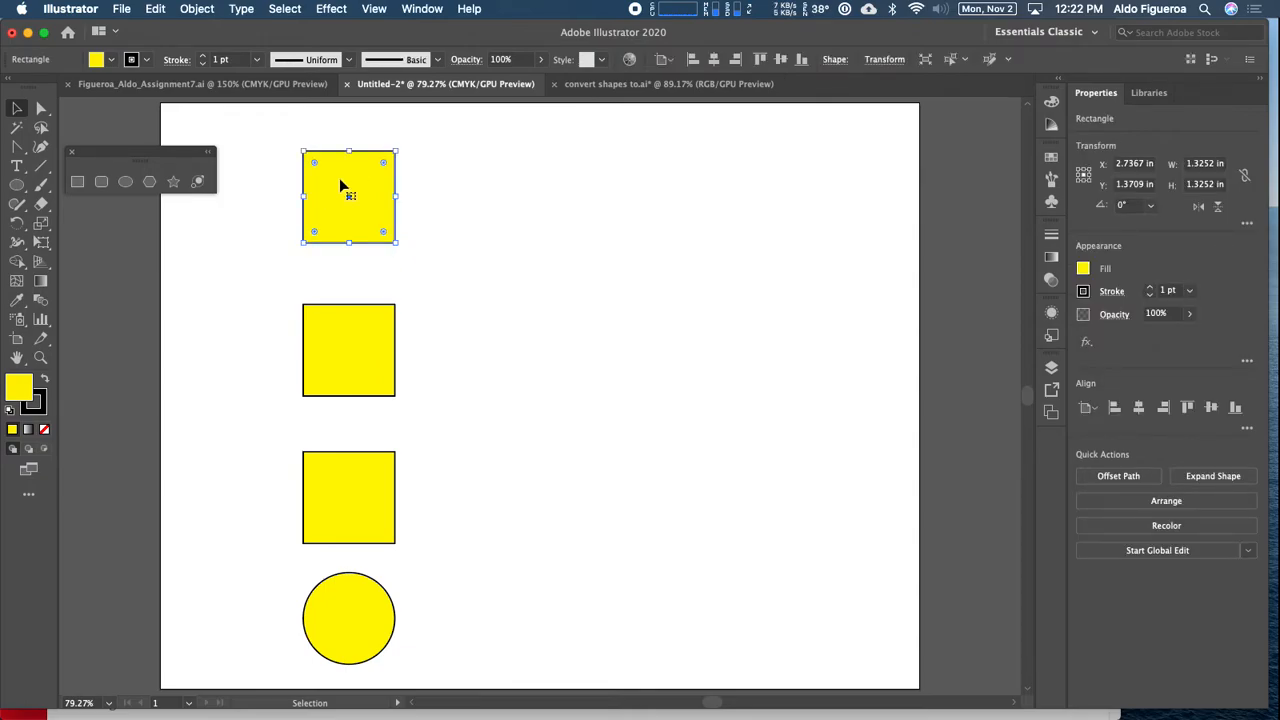
click(157, 9)
click(159, 9)
click(167, 84)
click(156, 9)
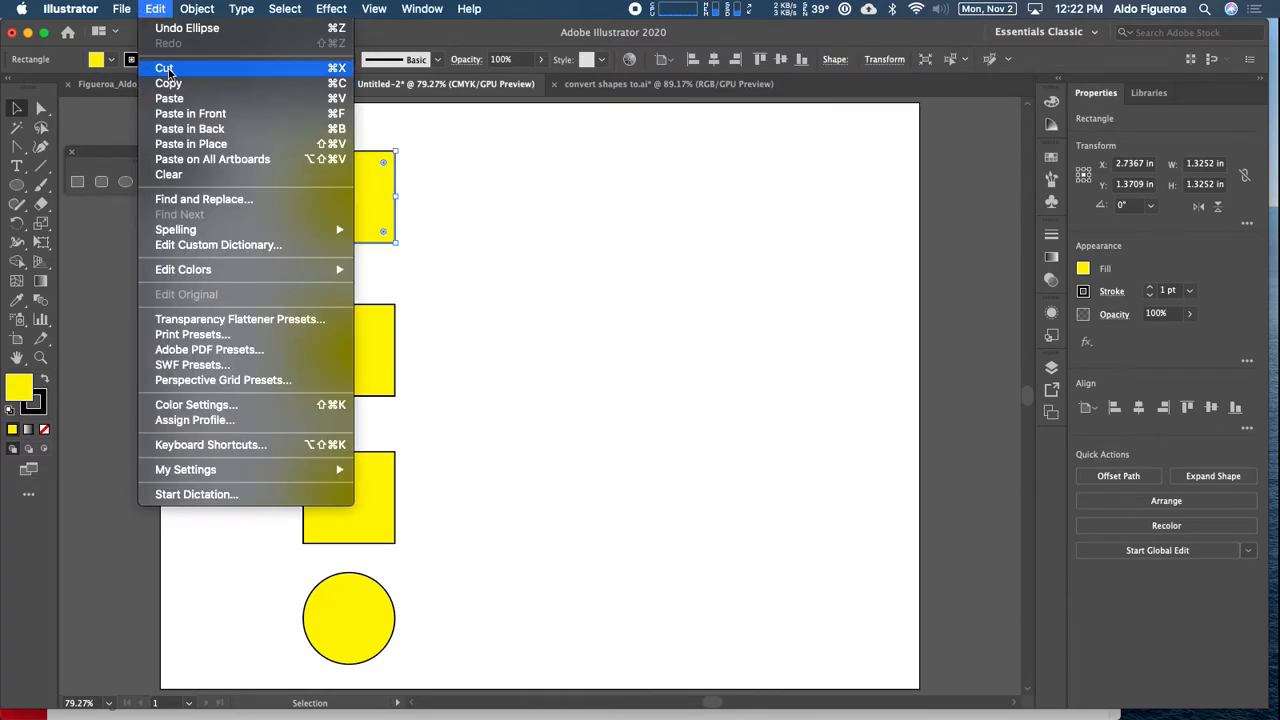
click(190, 113)
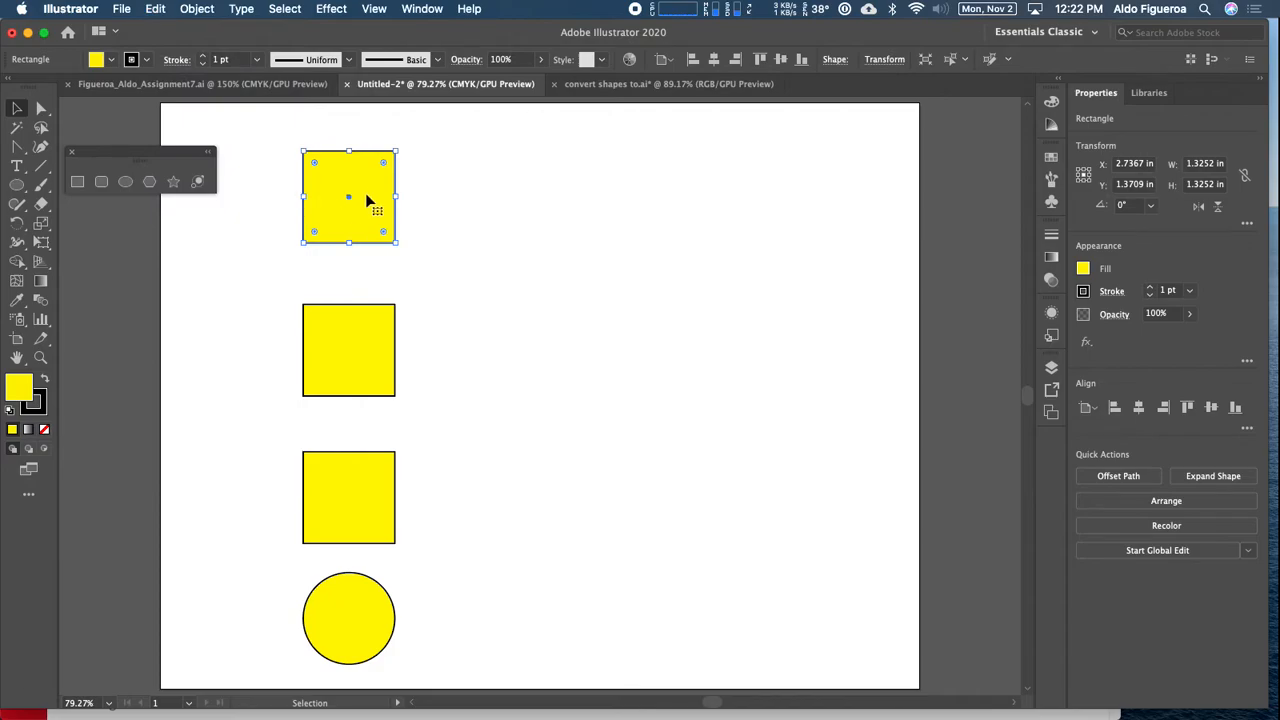
drag(333, 207, 612, 206)
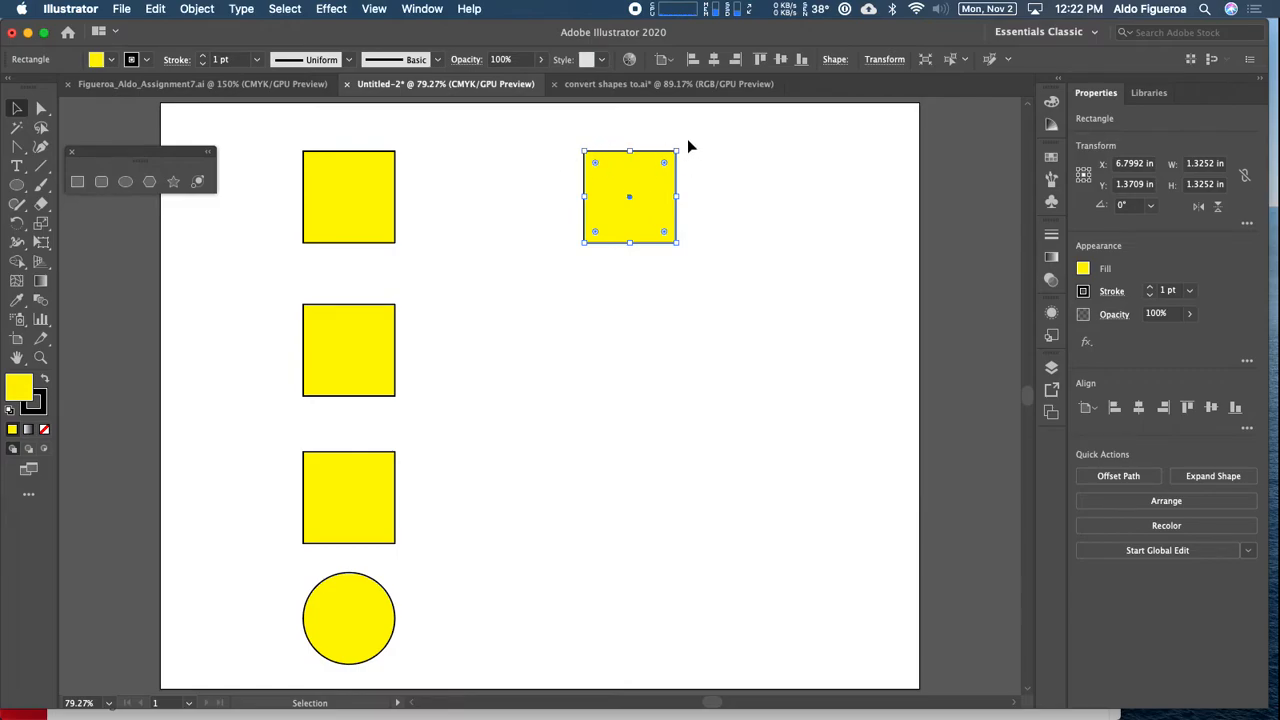
drag(681, 144, 611, 130)
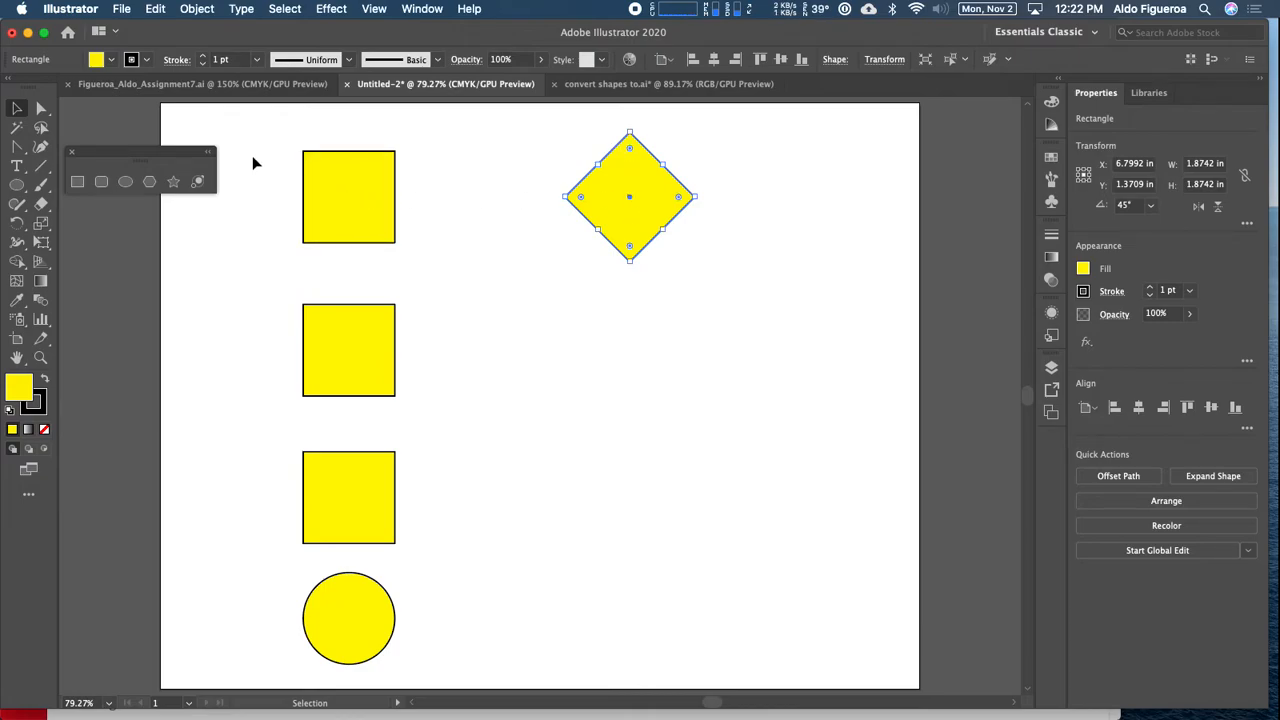
Step: Move the diamond's left and right anchor points straight up together to about Y -0.1 in, forming an arrowhead
click(41, 110)
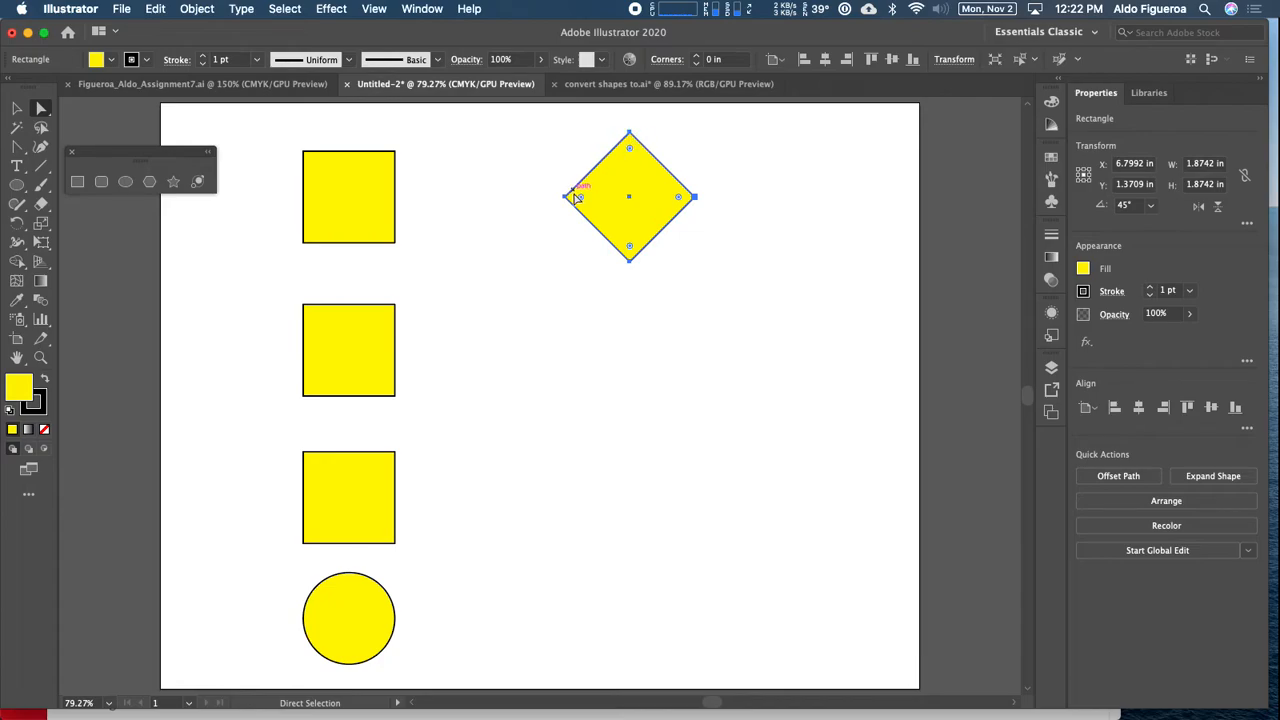
key(super+equal)
key(super+equal)
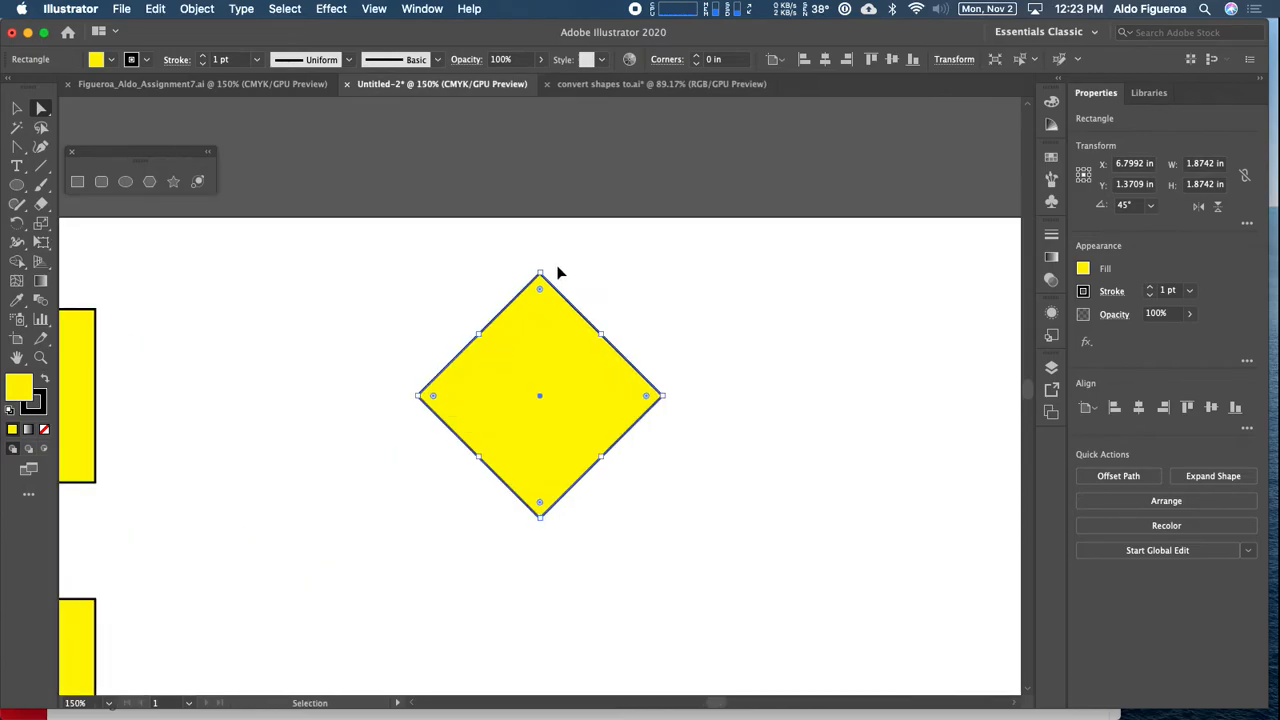
drag(326, 351, 507, 341)
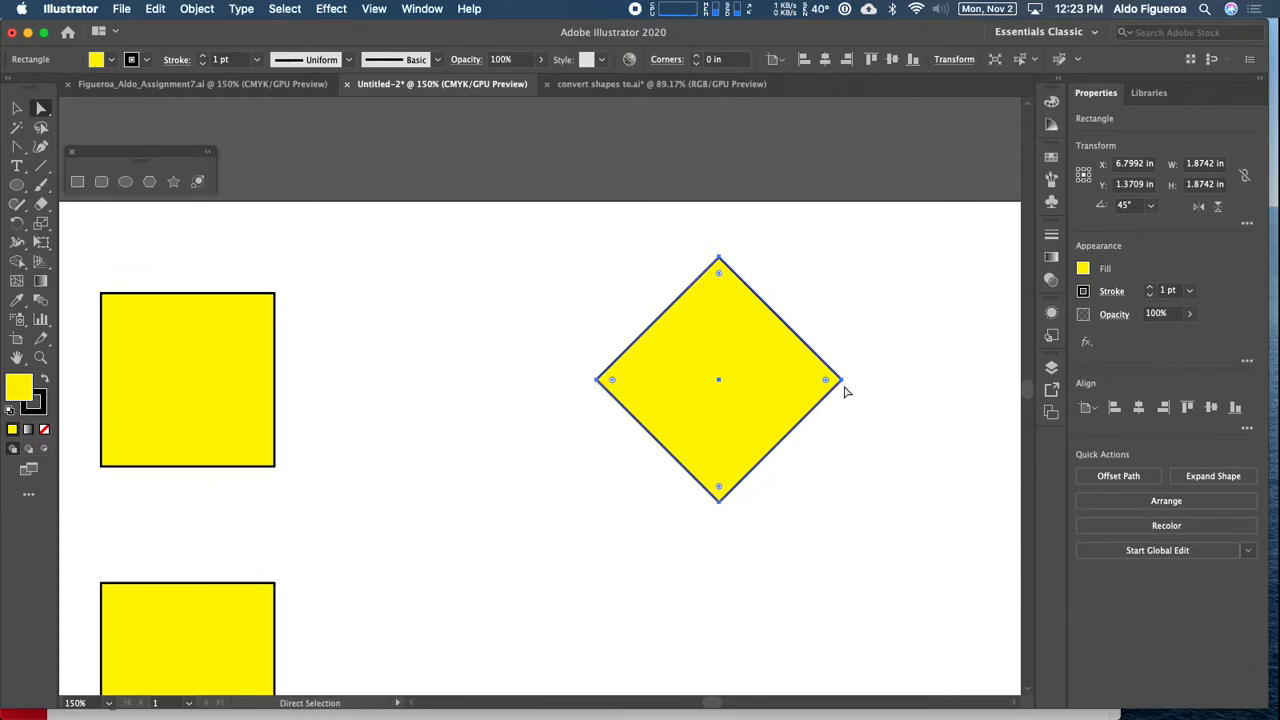
click(597, 381)
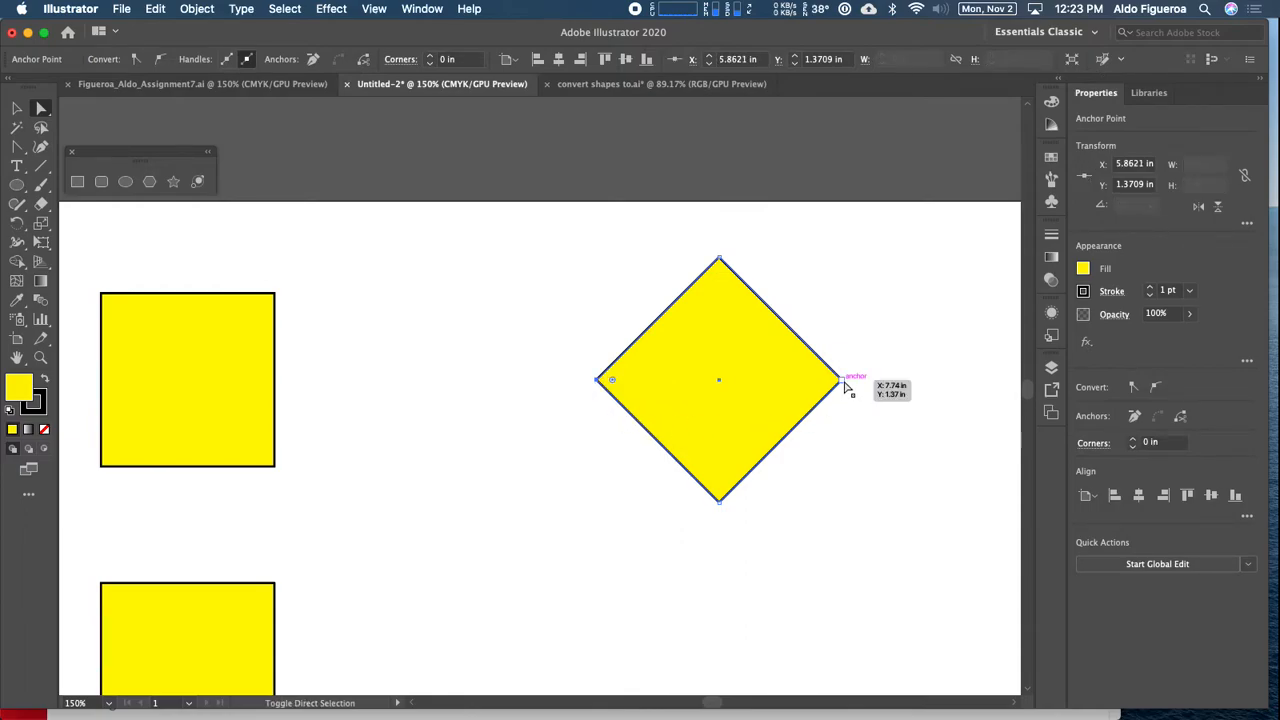
shift+click(845, 386)
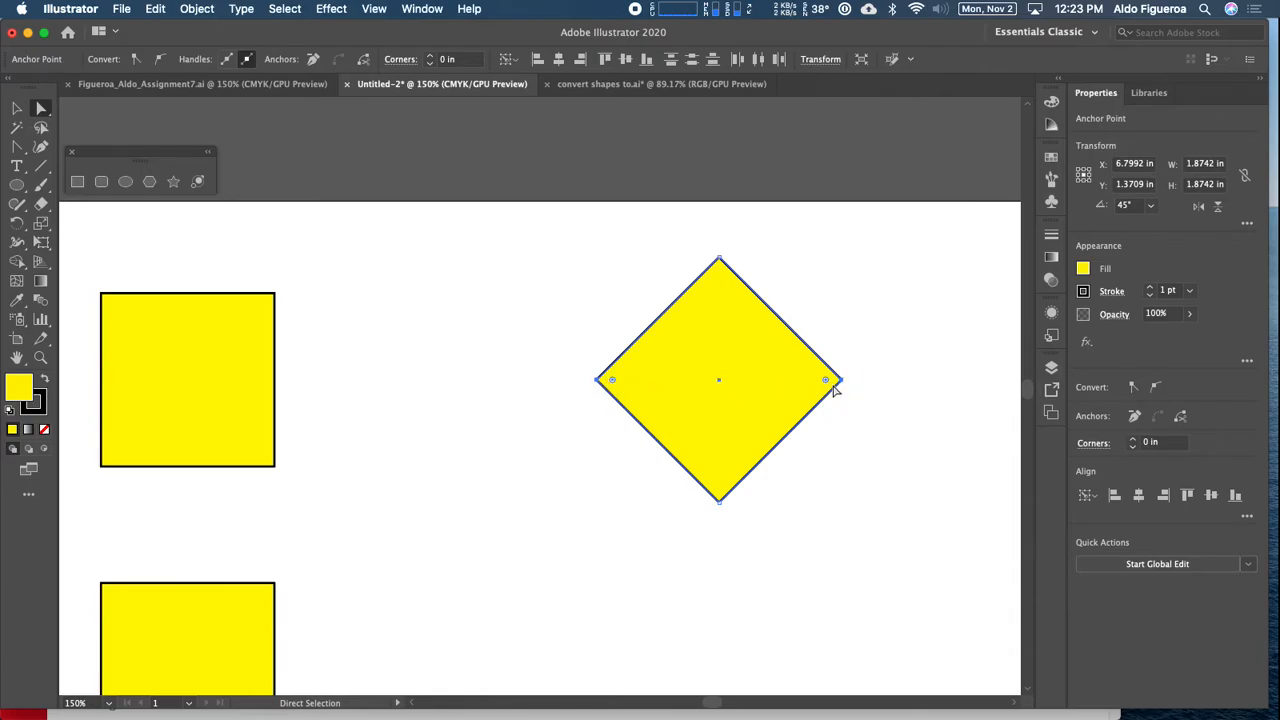
drag(844, 381, 843, 195)
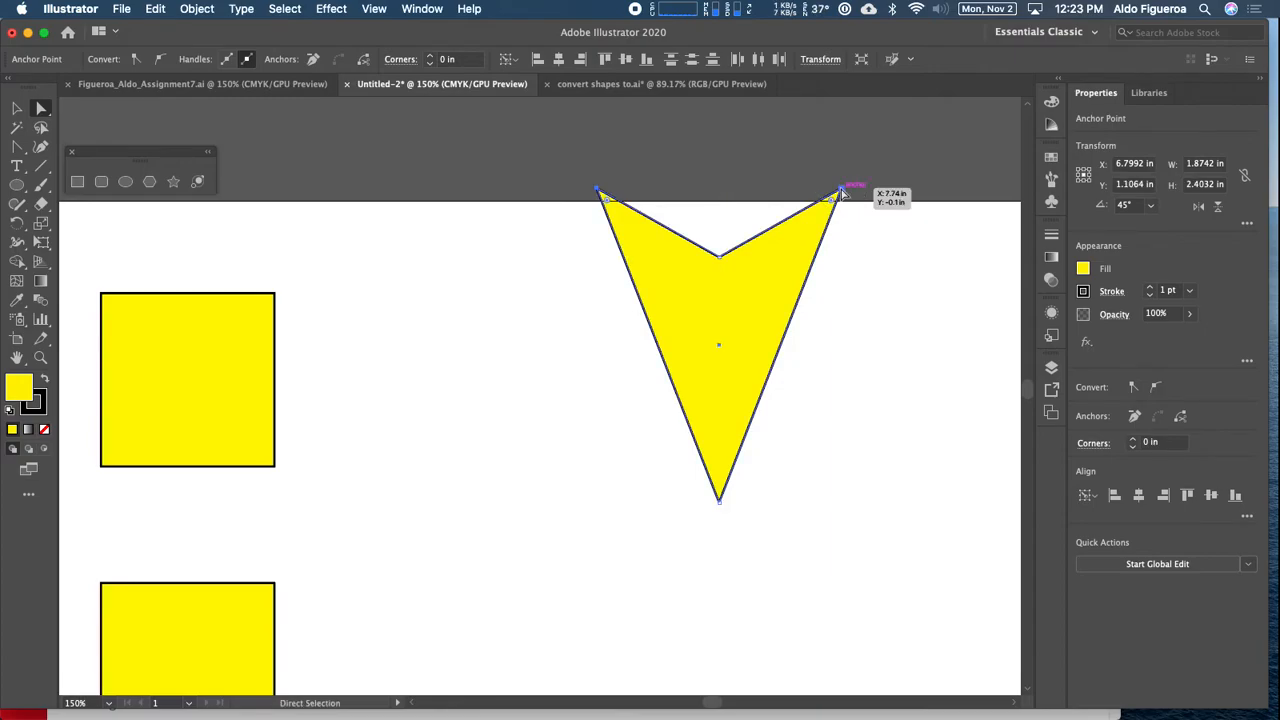
Step: Nudge the arrowhead's two upper anchor points vertically until the shape is about 2.47 in tall
drag(843, 195, 845, 198)
key(Down)
key(Down)
key(Down)
key(shift+Up)
key(shift+Up)
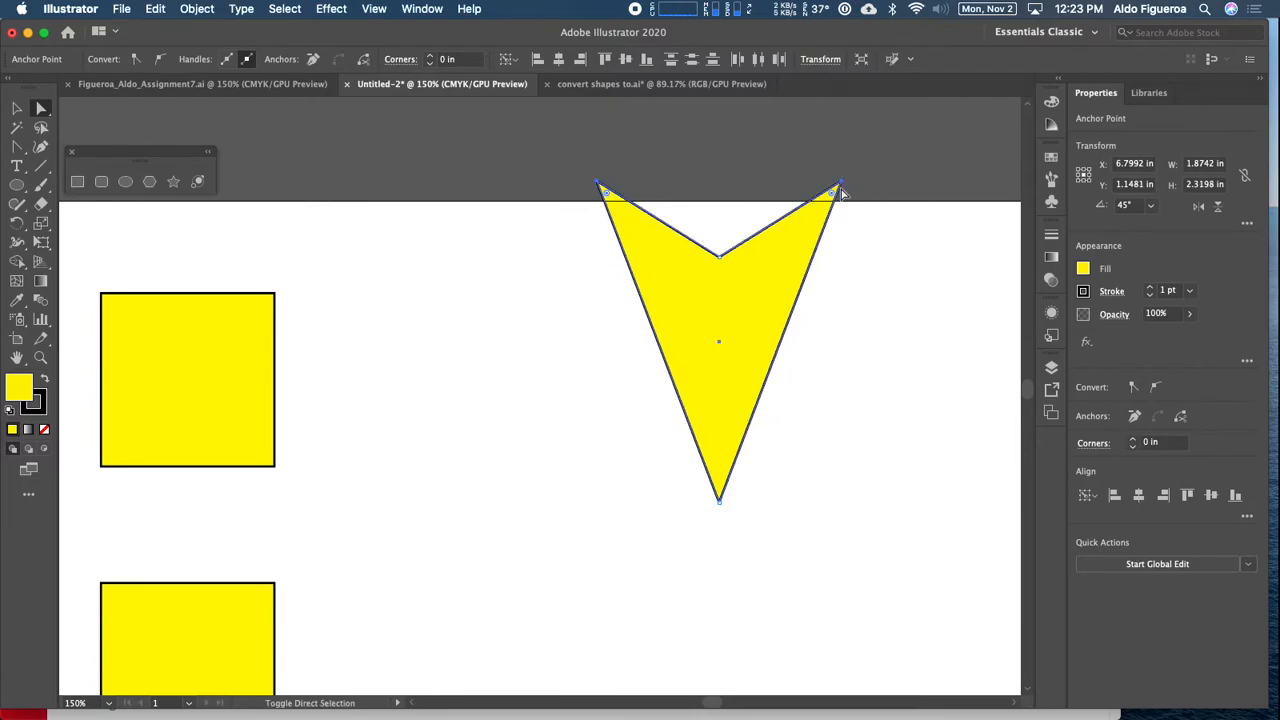
key(shift+Up)
key(shift+Up)
key(shift+Down)
key(shift+Down)
key(shift+Down)
key(shift+Down)
key(shift+Down)
key(shift+Down)
key(shift+Up)
key(shift+Up)
key(shift+Up)
key(shift+Down)
key(shift+Down)
key(shift+Down)
key(shift+Up)
key(Up)
key(Up)
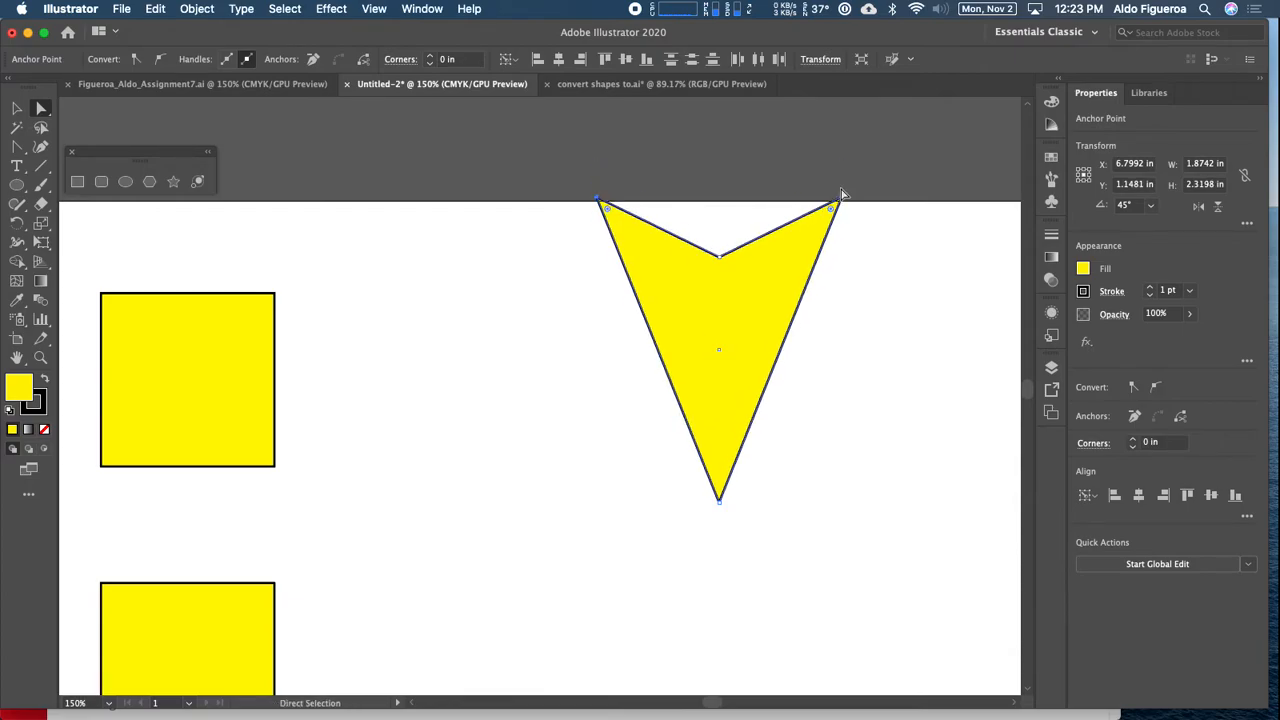
key(Up)
key(shift+Up)
key(Down)
key(Down)
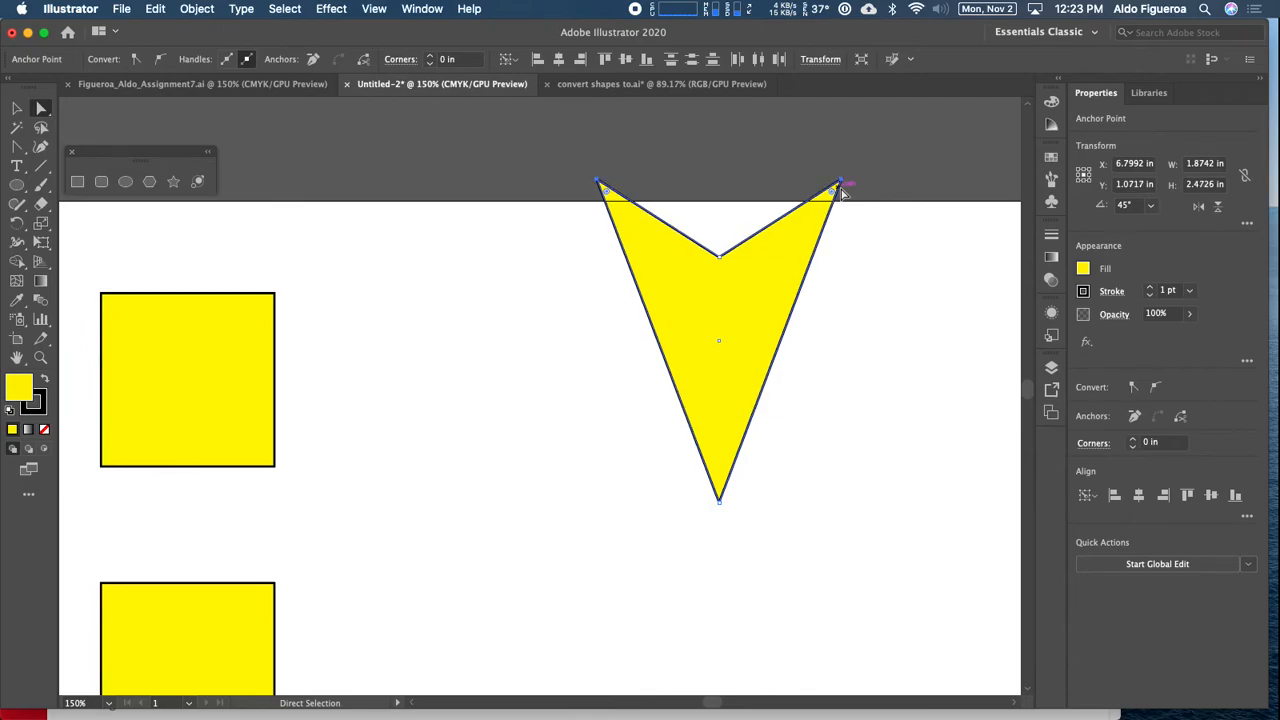
click(20, 111)
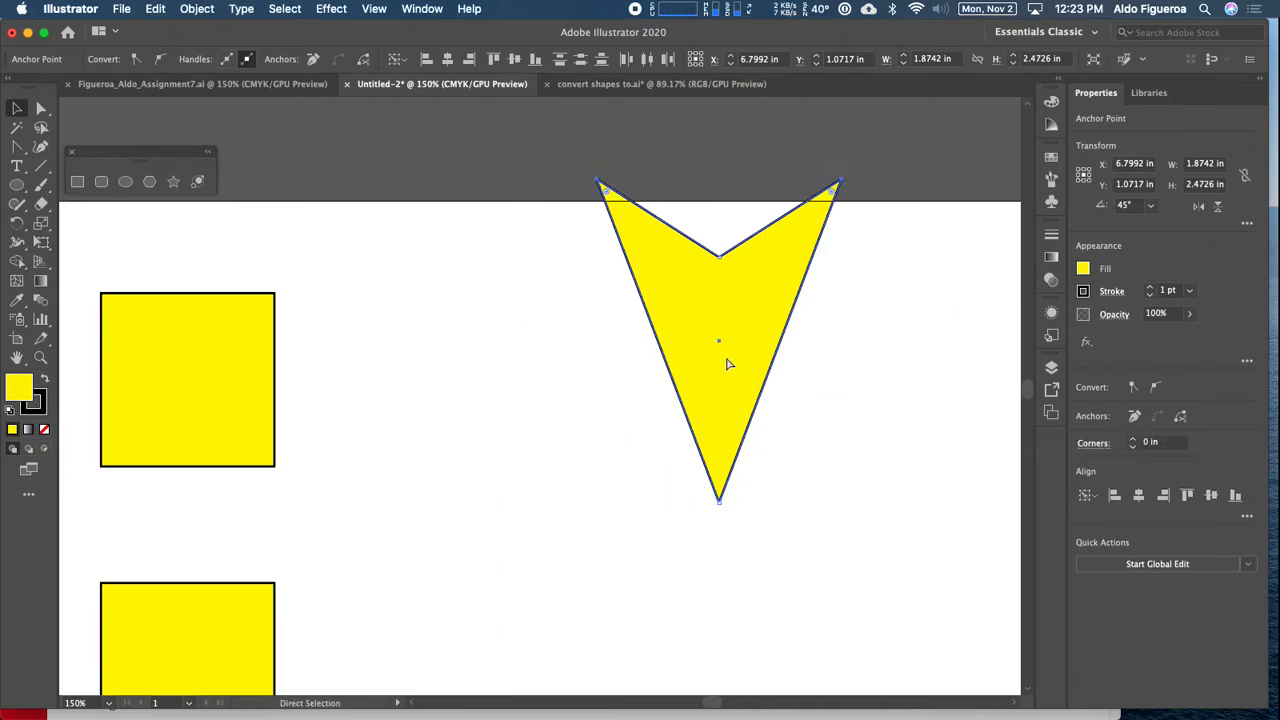
Step: Scale the arrowhead proportionally to about 1.43 × 1.88 in, move it to about X 6.96, Y 1.37 in, and compare it with the reference
key(super+1)
drag(361, 571, 423, 414)
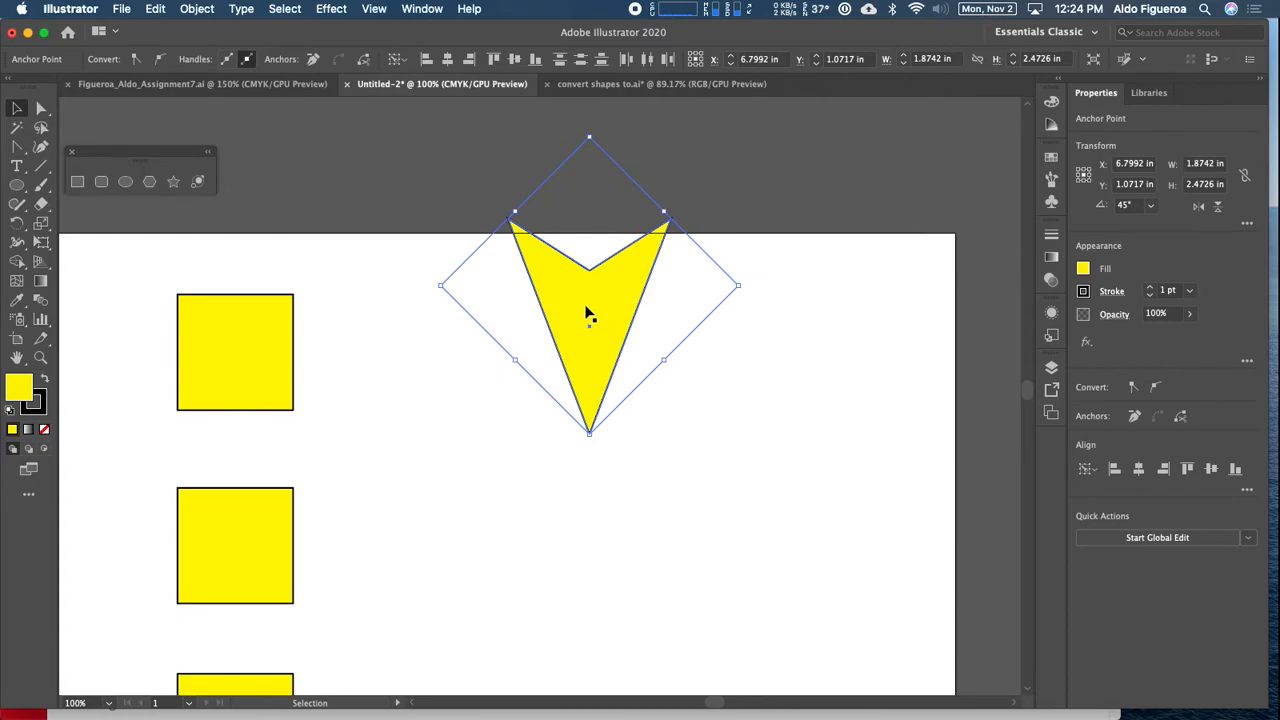
key(shift)
drag(443, 287, 500, 282)
drag(586, 294, 600, 333)
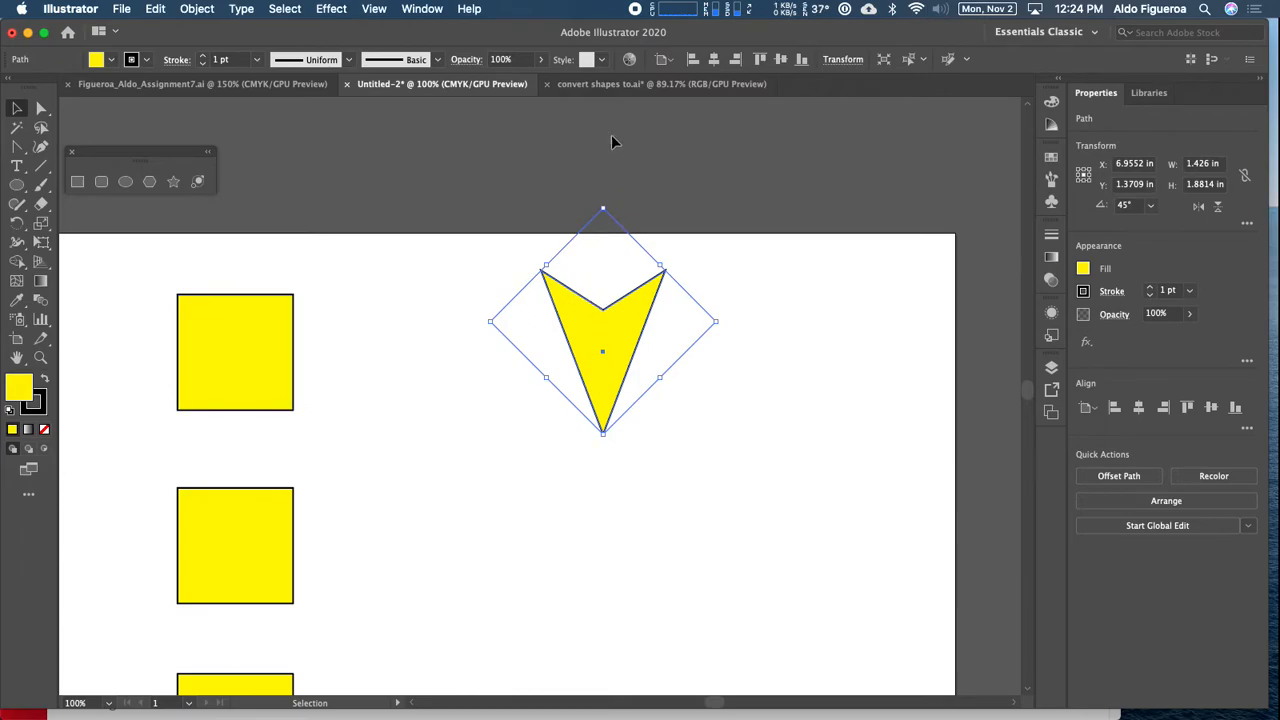
click(655, 84)
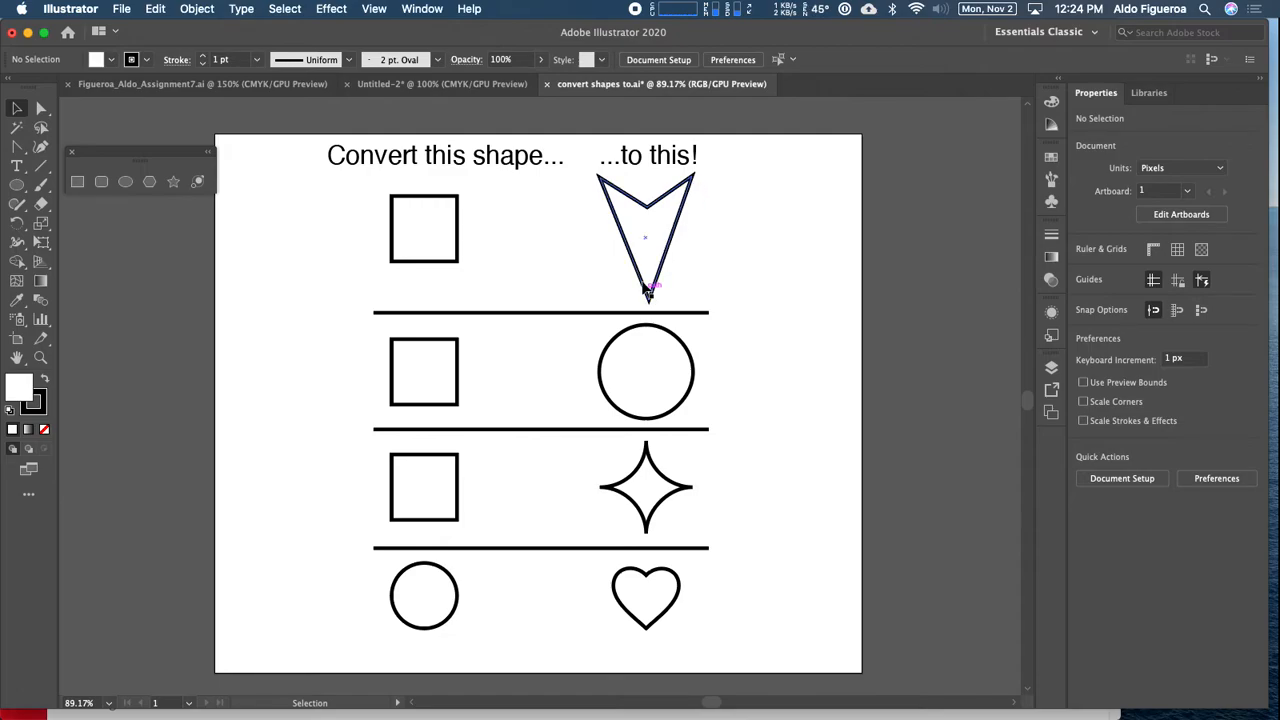
click(505, 86)
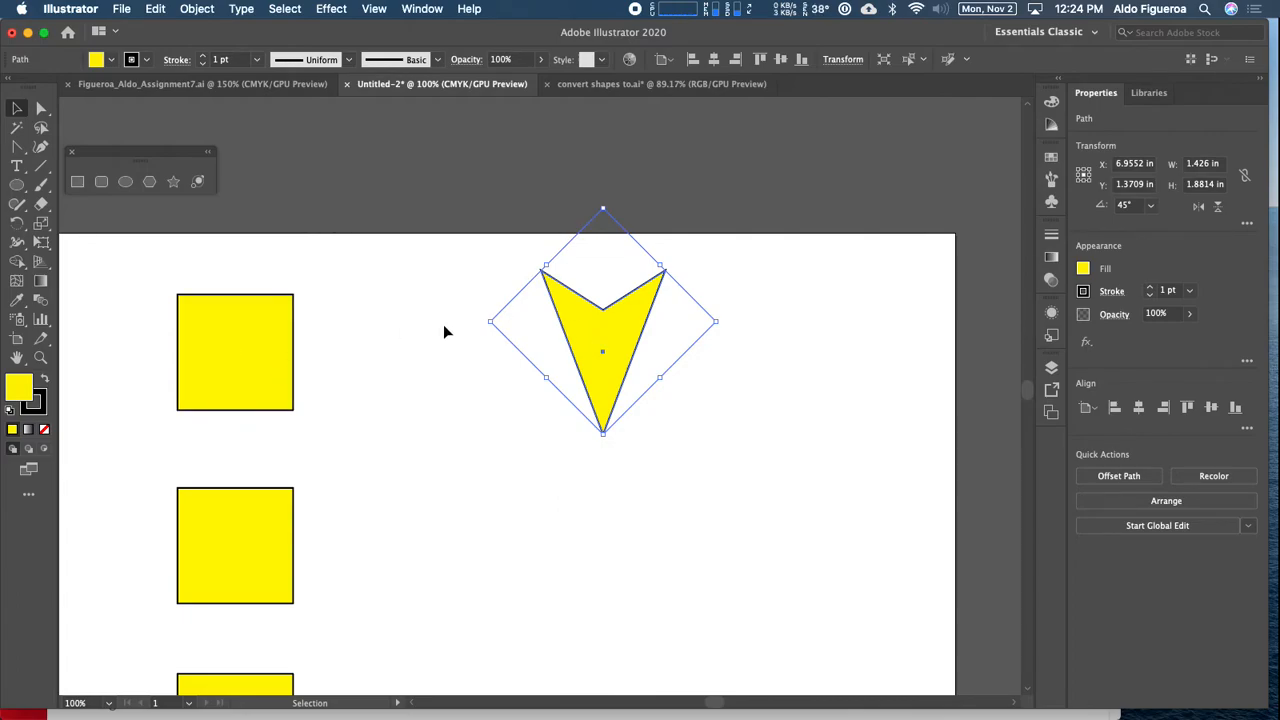
Step: After checking the reference circle, duplicate the second square horizontally to about X 6.96 in, directly below the arrowhead
key(space)
drag(437, 409, 487, 317)
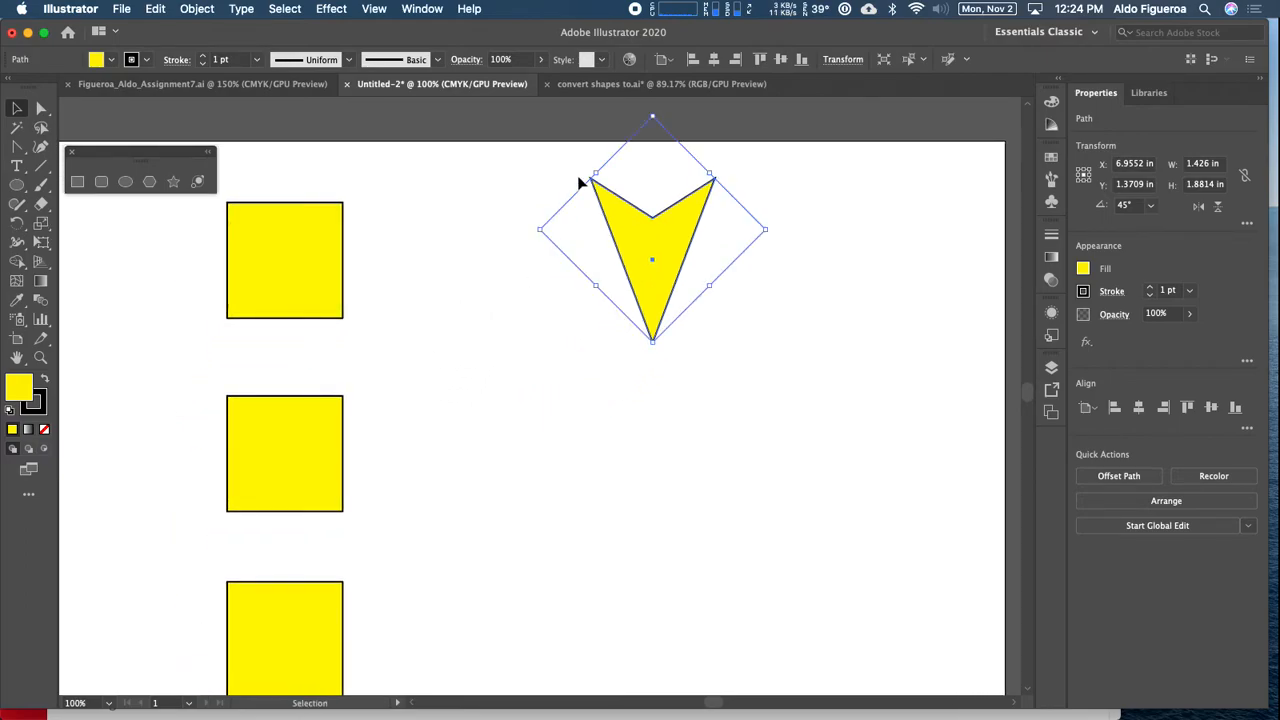
click(606, 84)
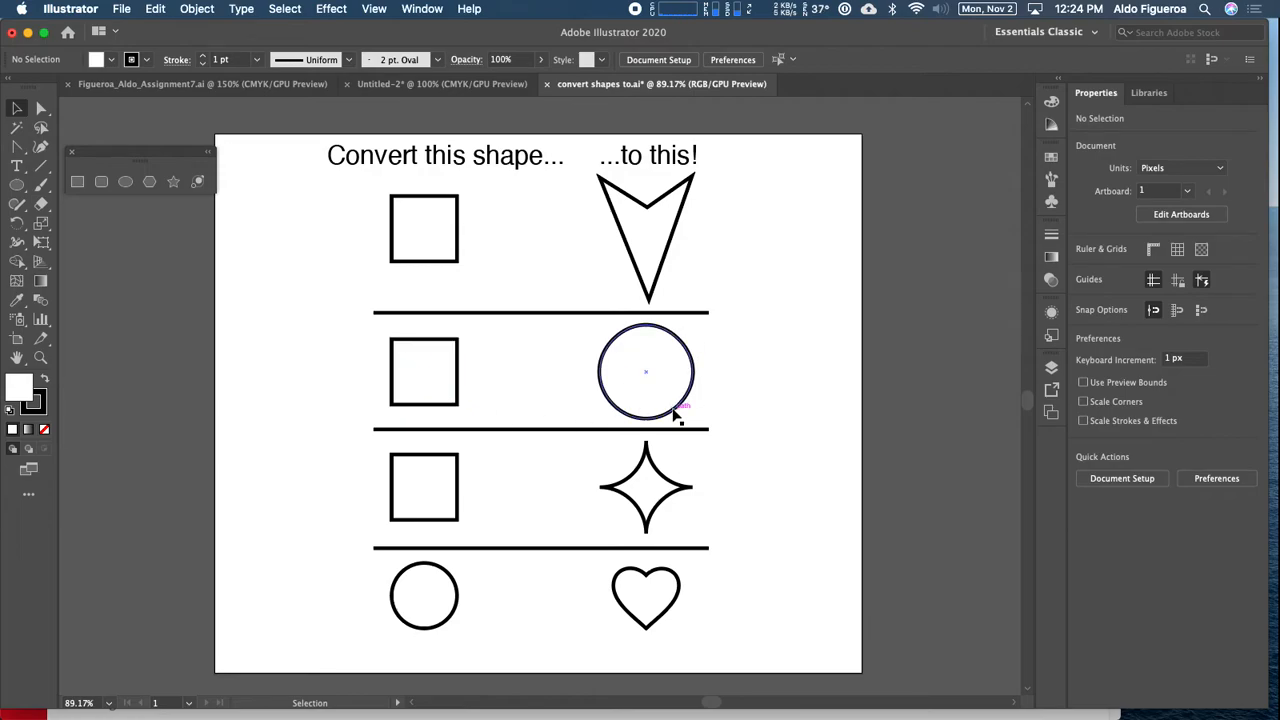
click(516, 88)
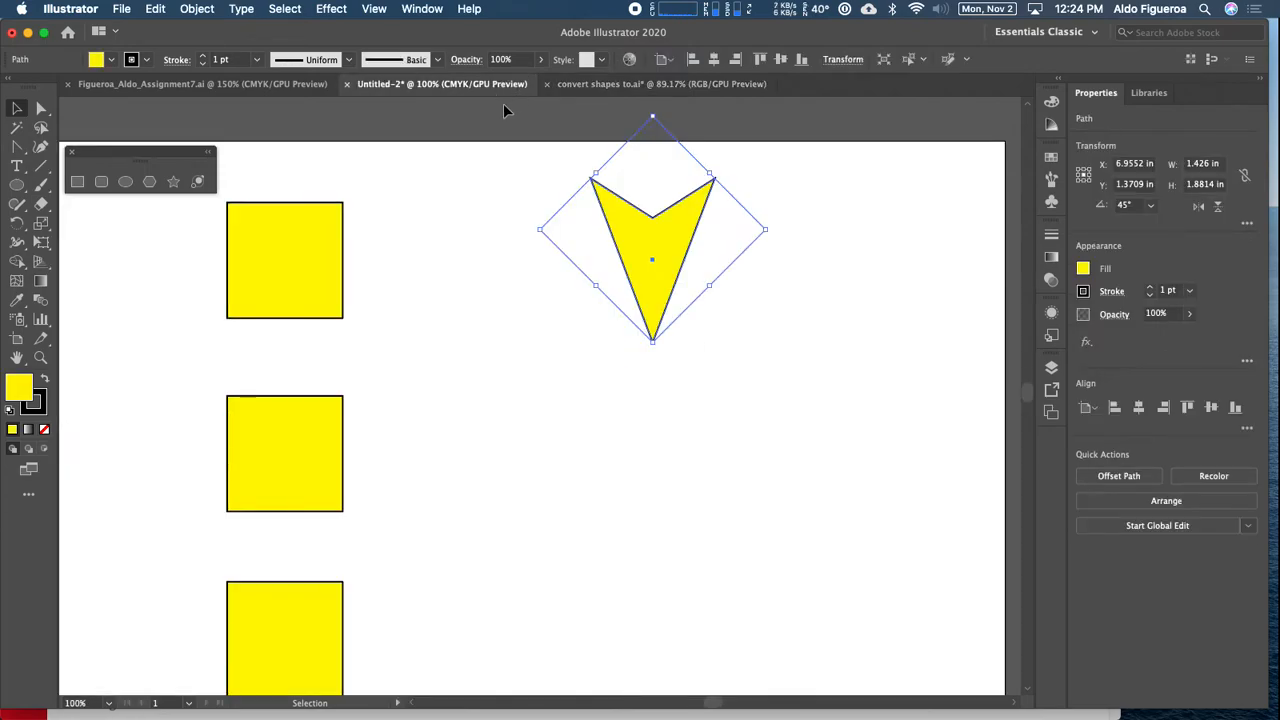
click(315, 431)
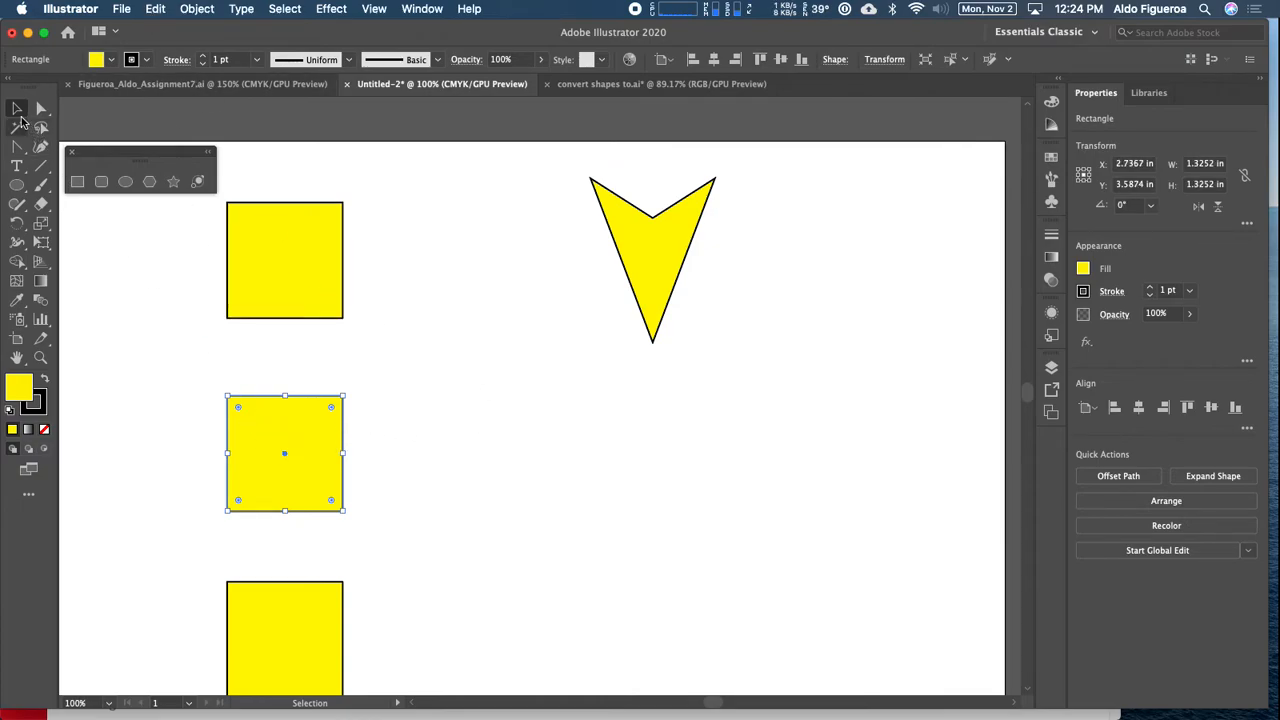
click(160, 10)
click(167, 85)
click(155, 8)
click(197, 115)
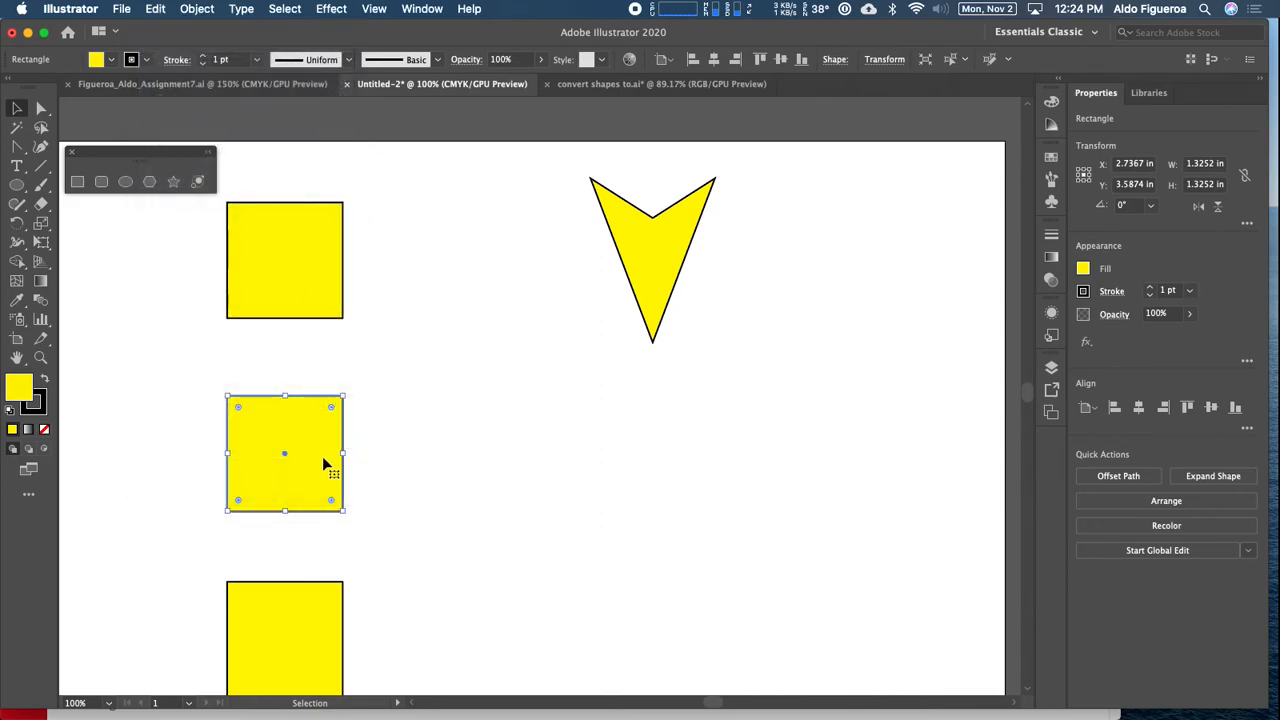
drag(311, 450, 680, 453)
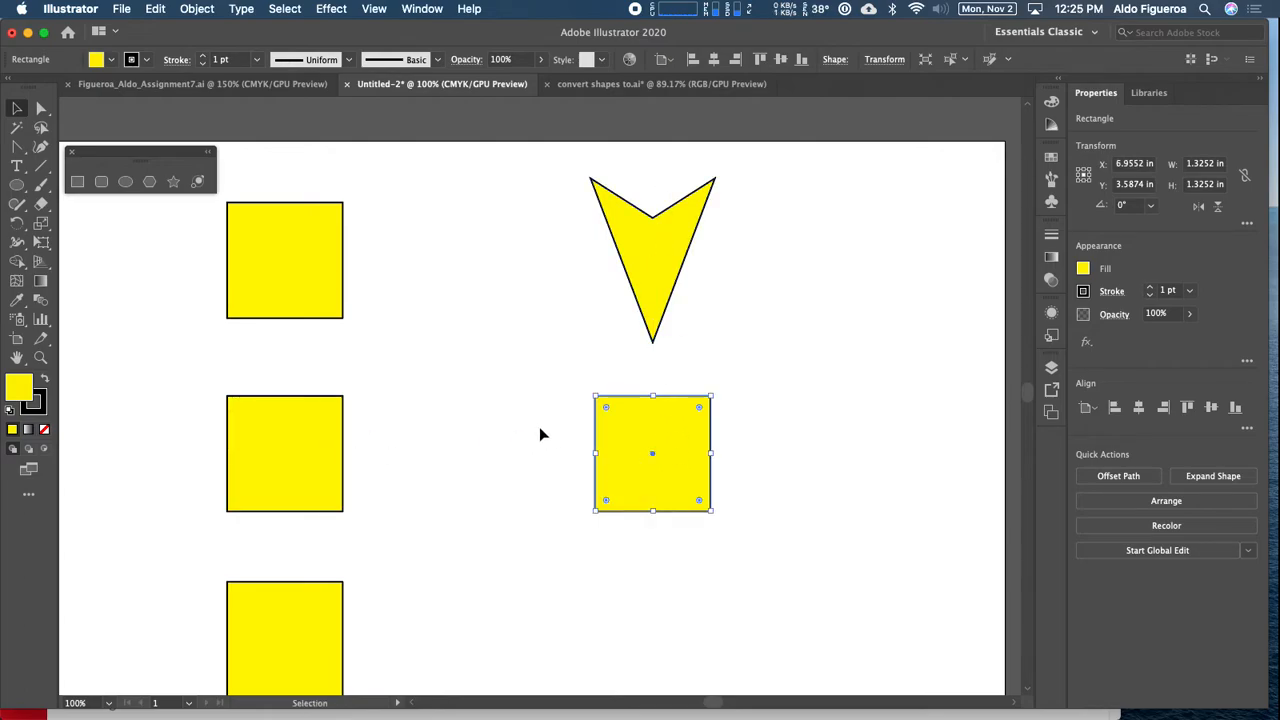
drag(538, 425, 466, 366)
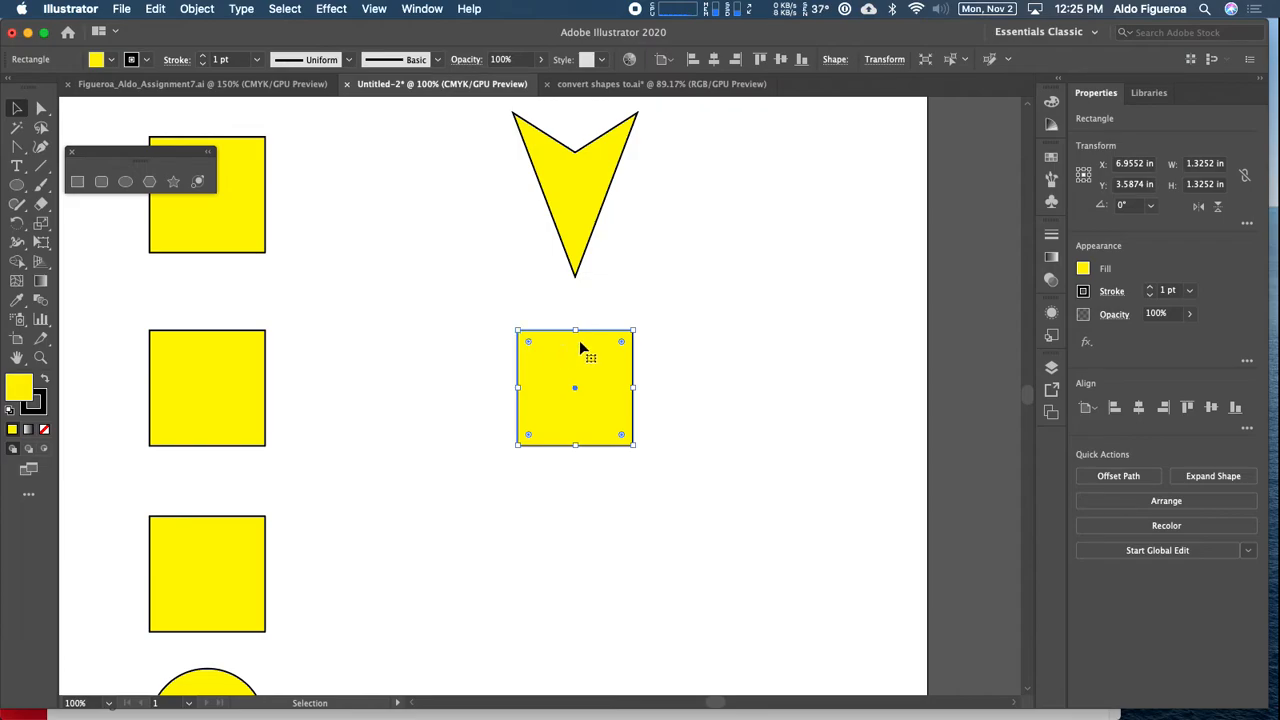
drag(529, 341, 579, 392)
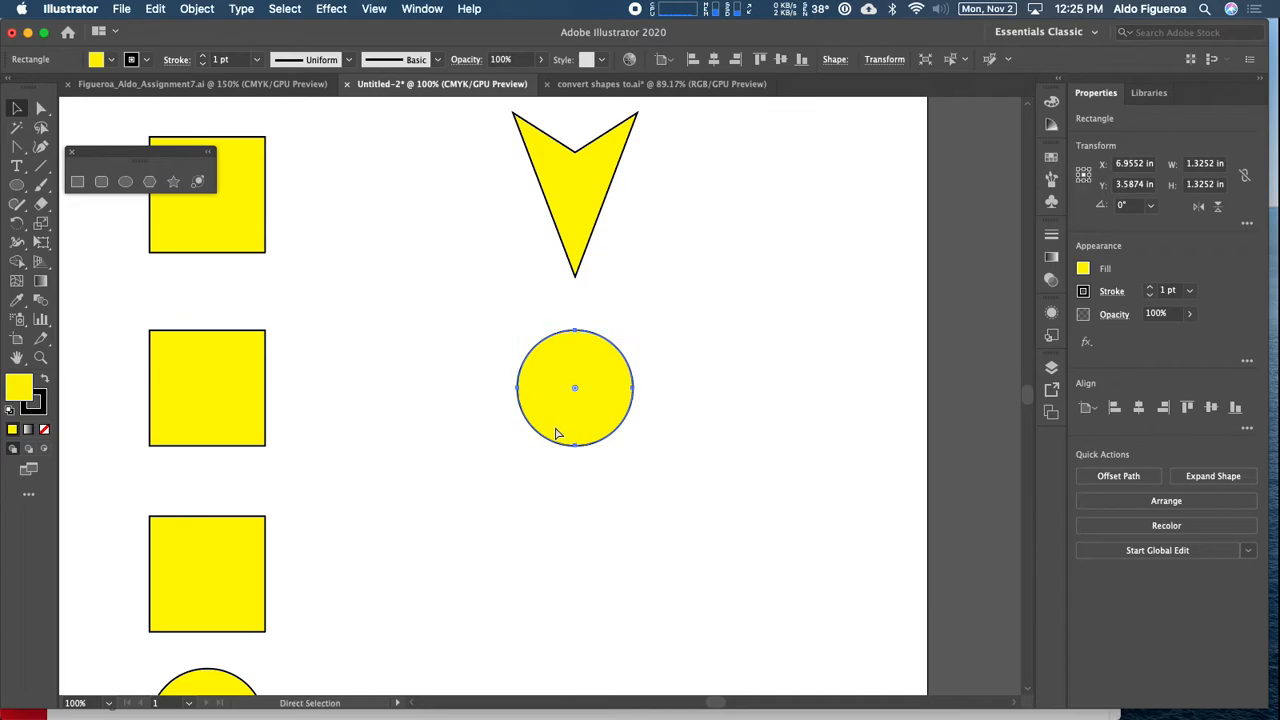
key(super+z)
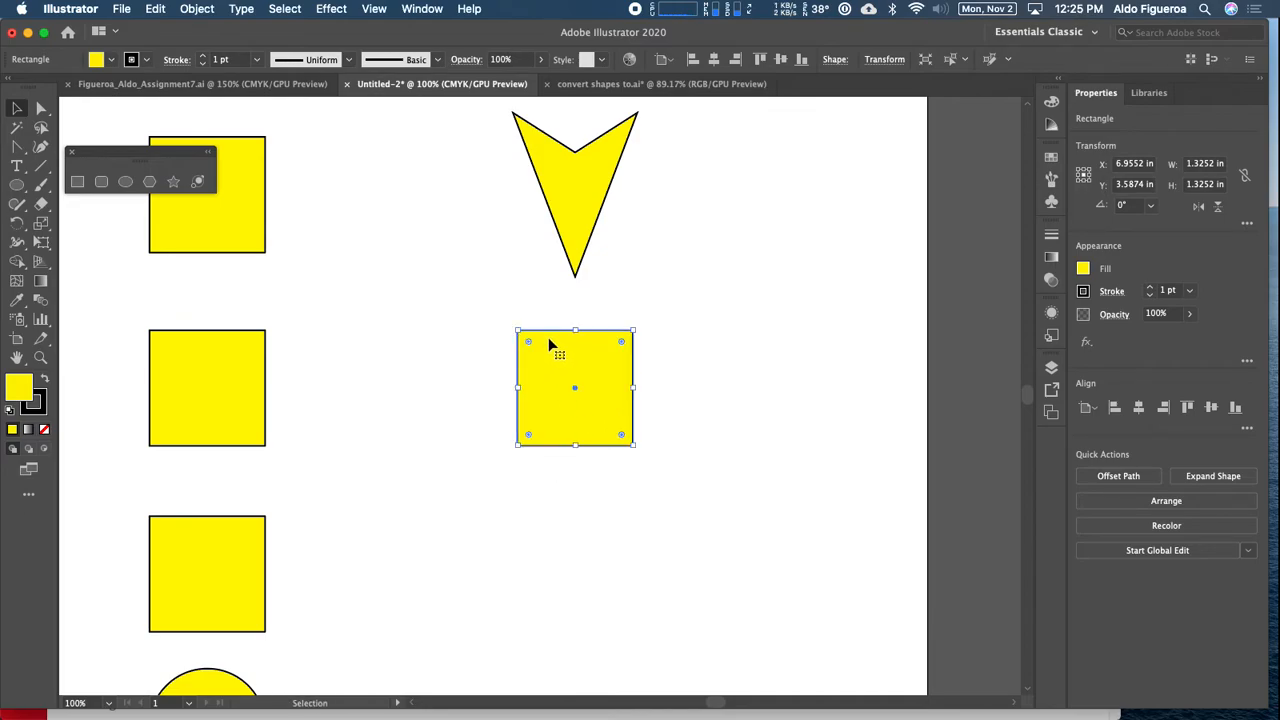
click(576, 231)
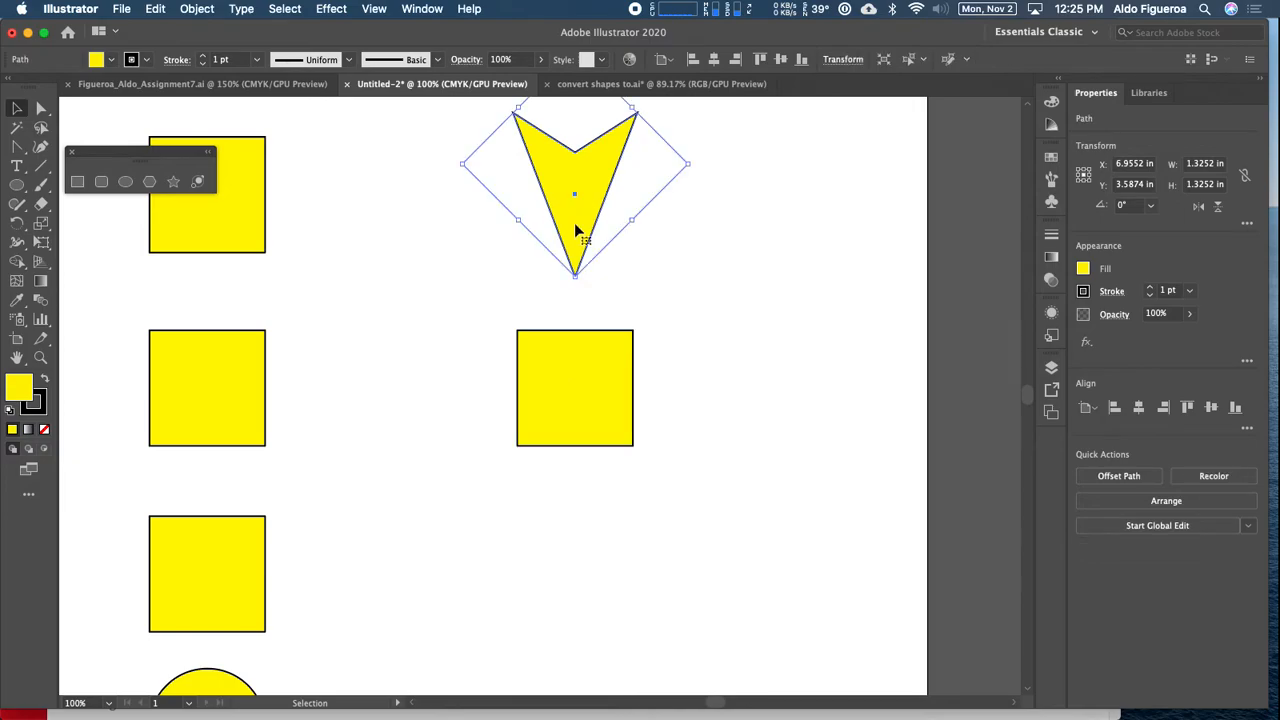
click(252, 242)
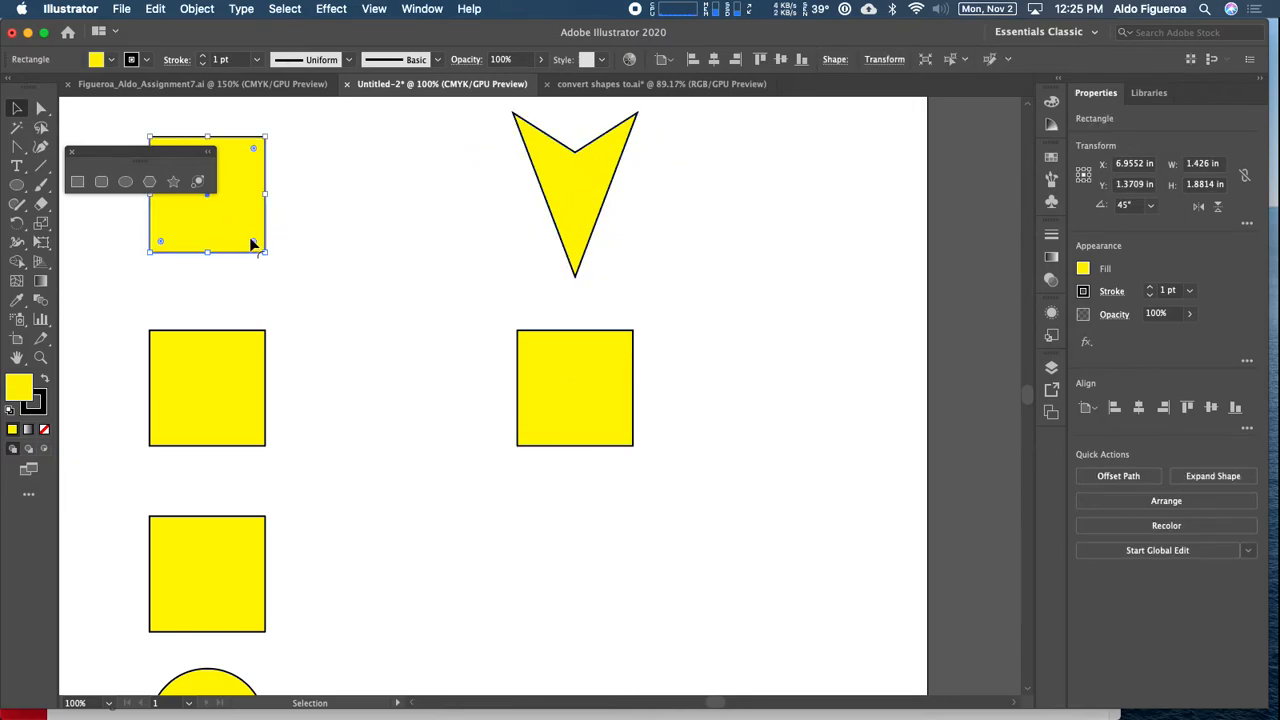
click(233, 398)
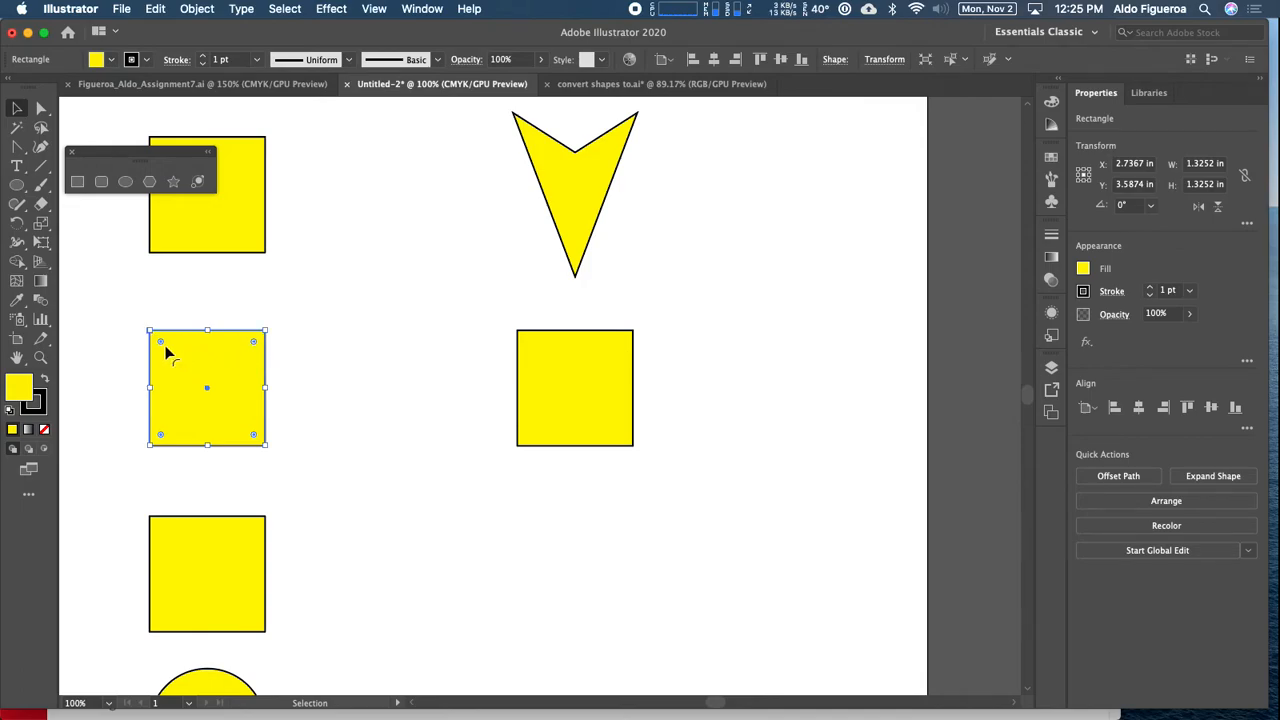
click(548, 370)
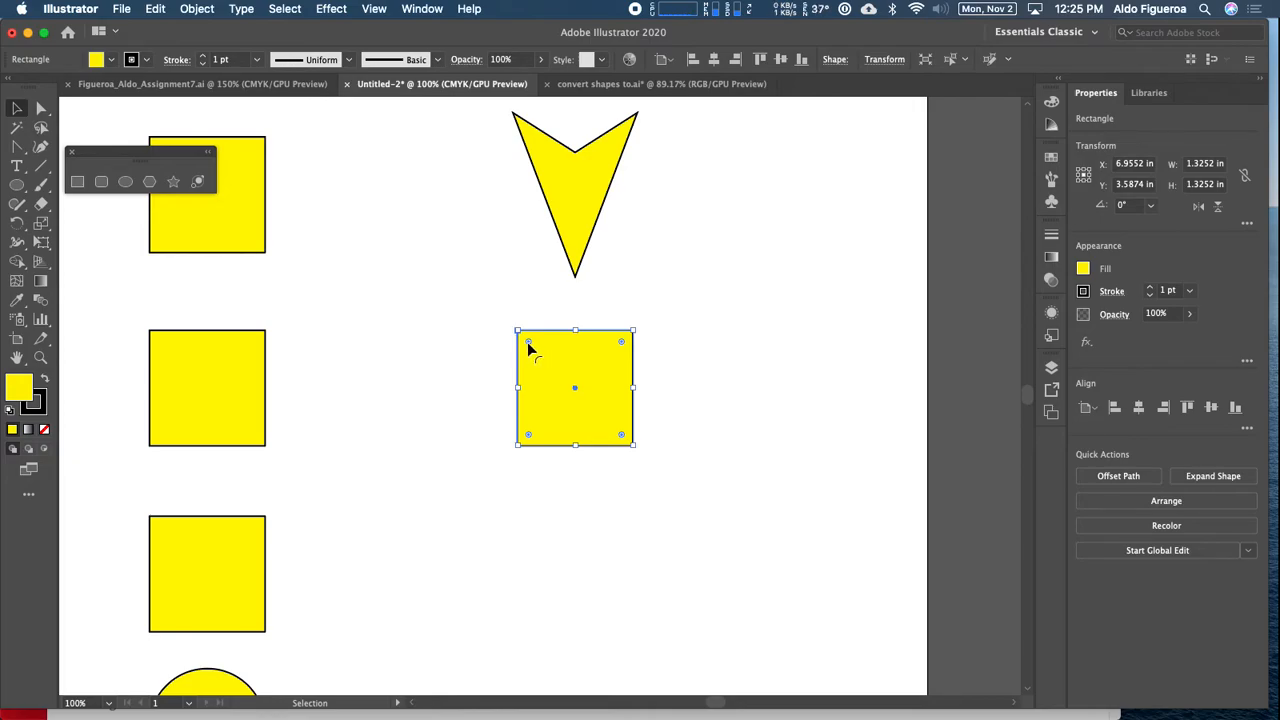
Step: Round all four corners of the duplicated second square to the maximum, turning it into a circle
drag(529, 346, 541, 366)
key(ctrl+z)
drag(529, 340, 510, 321)
click(497, 353)
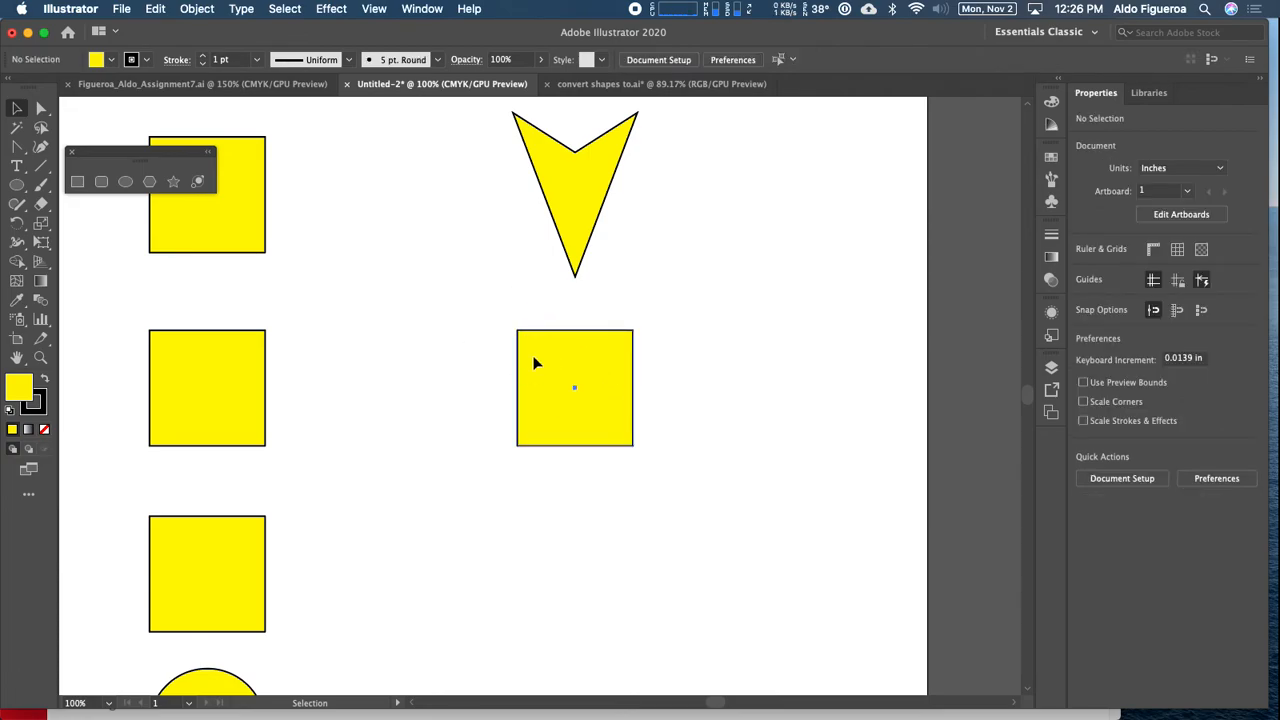
click(534, 362)
drag(531, 342, 575, 398)
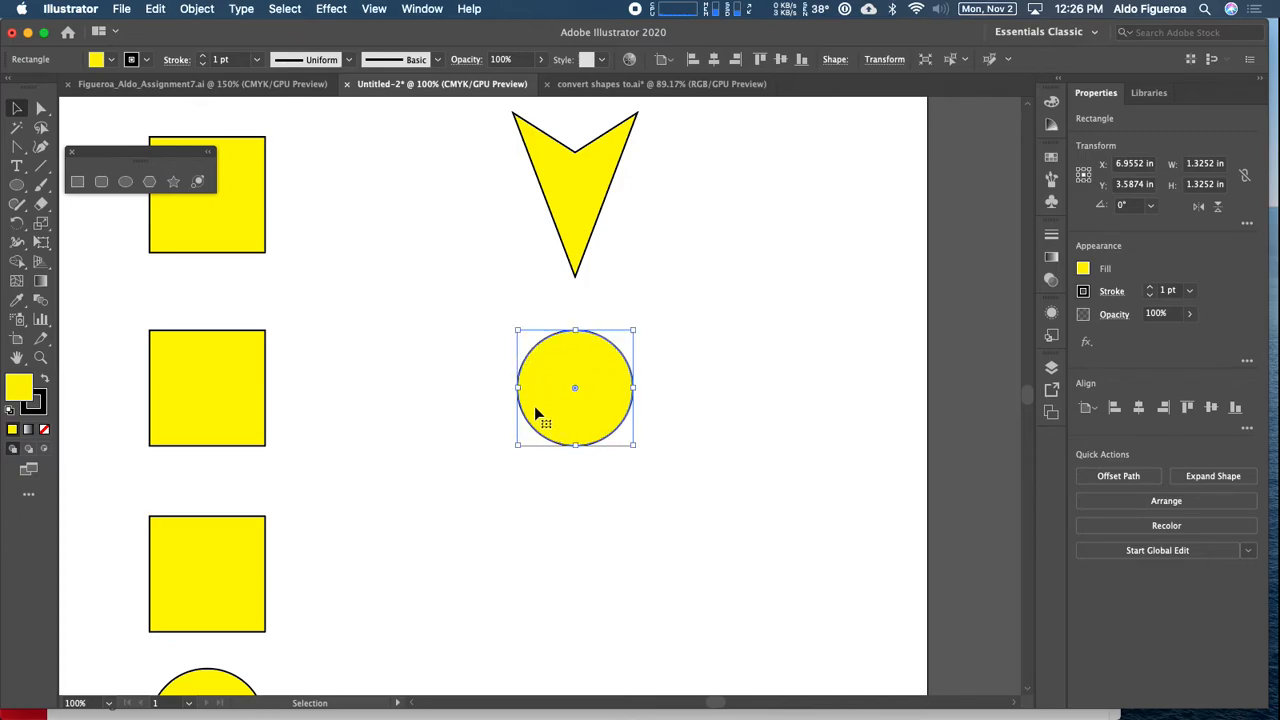
Step: After checking the reference star, duplicate the third square across to about X 6.96, Y 5.66 in, below the new circle
click(590, 86)
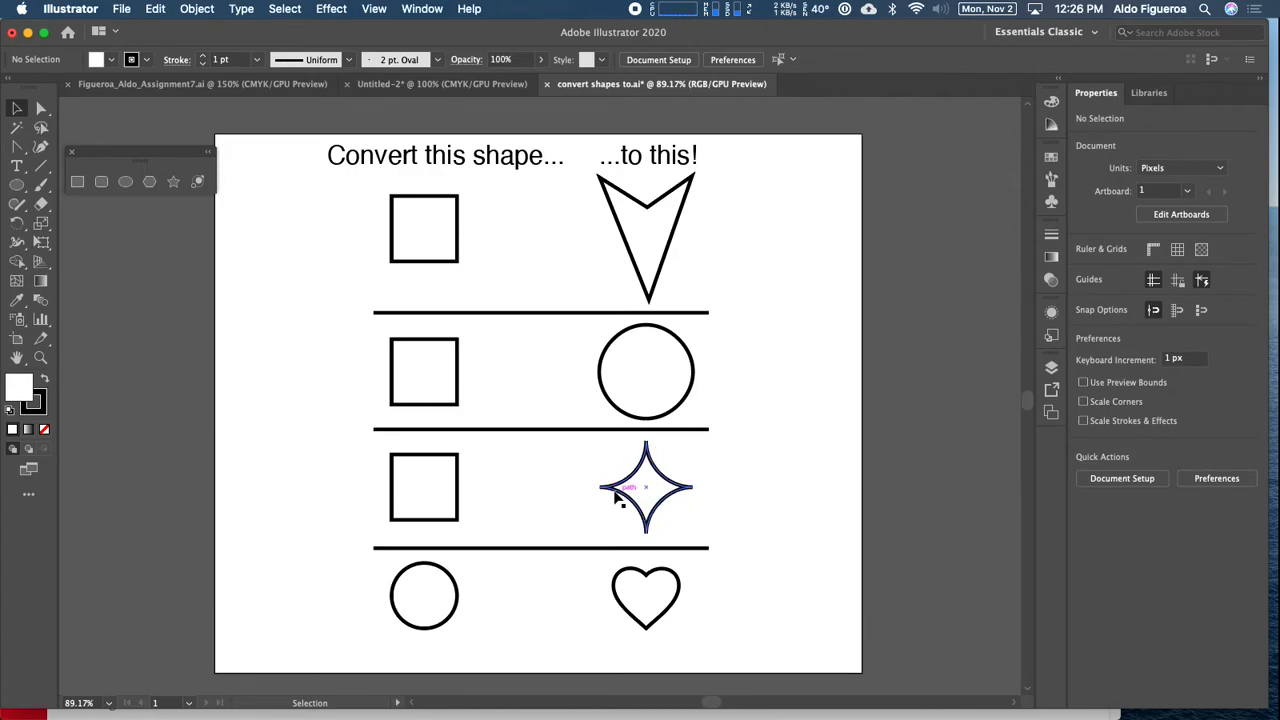
click(437, 89)
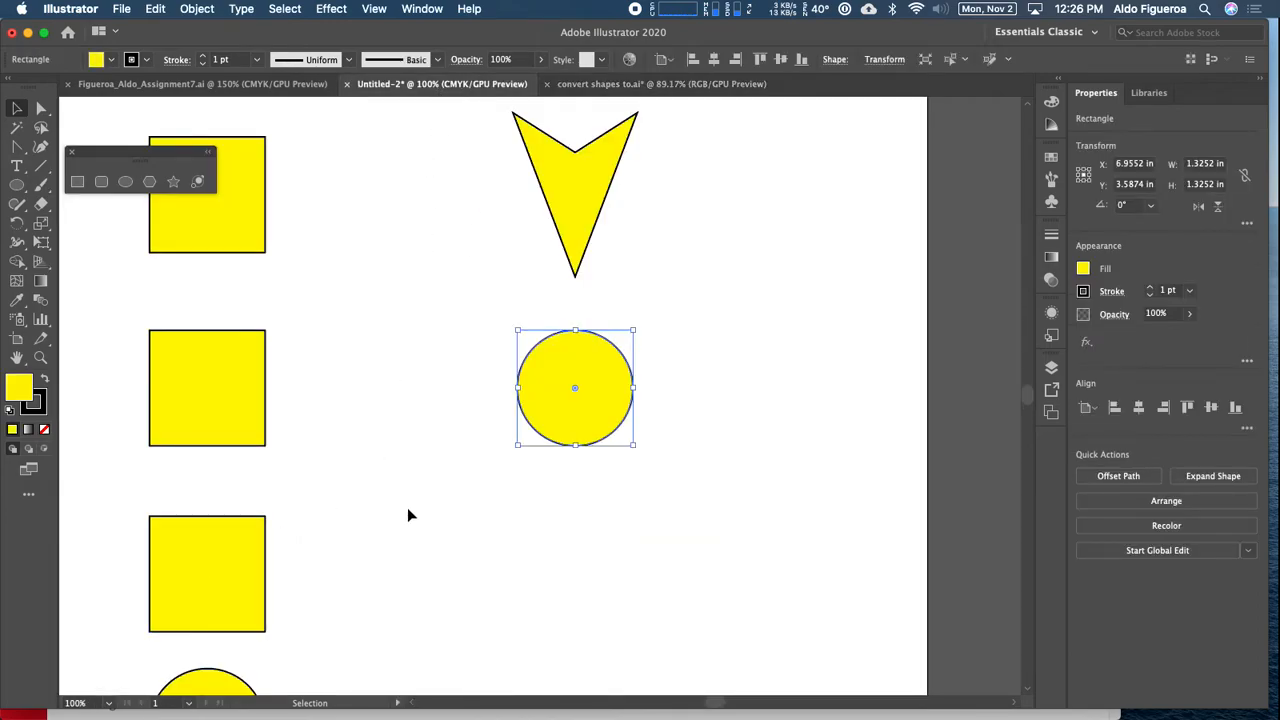
drag(394, 509, 406, 445)
drag(413, 352, 416, 339)
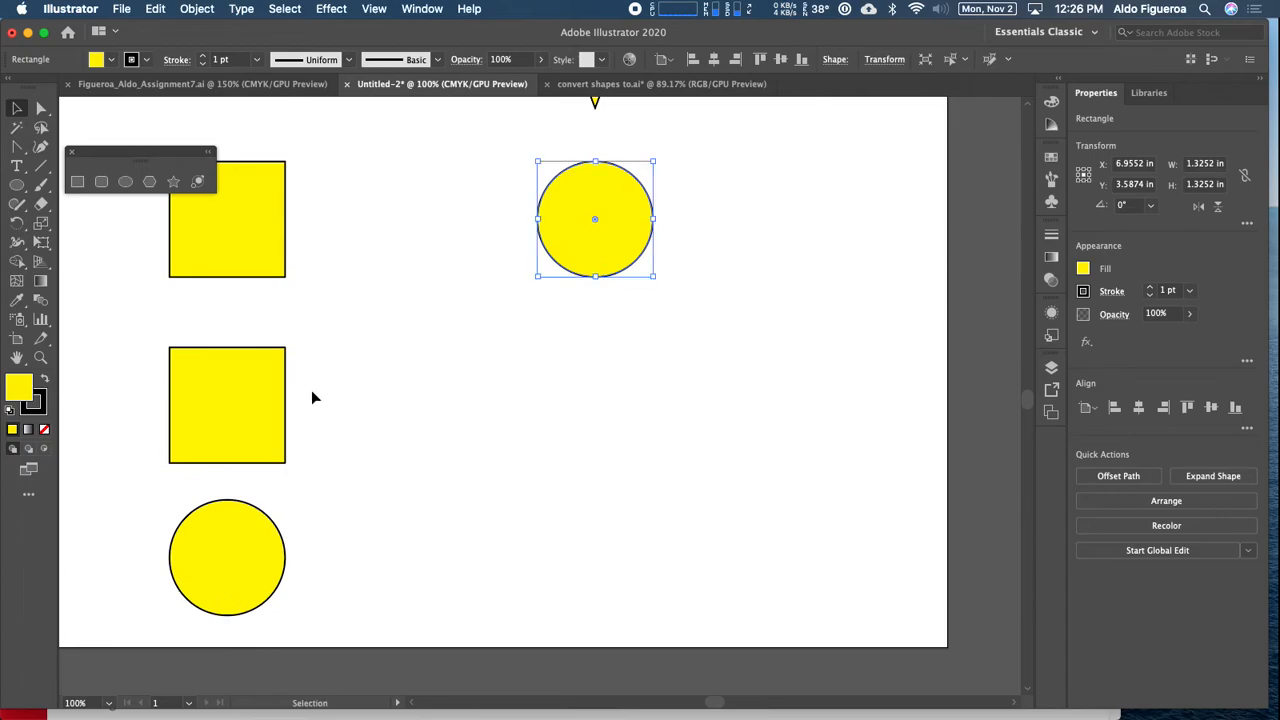
click(248, 375)
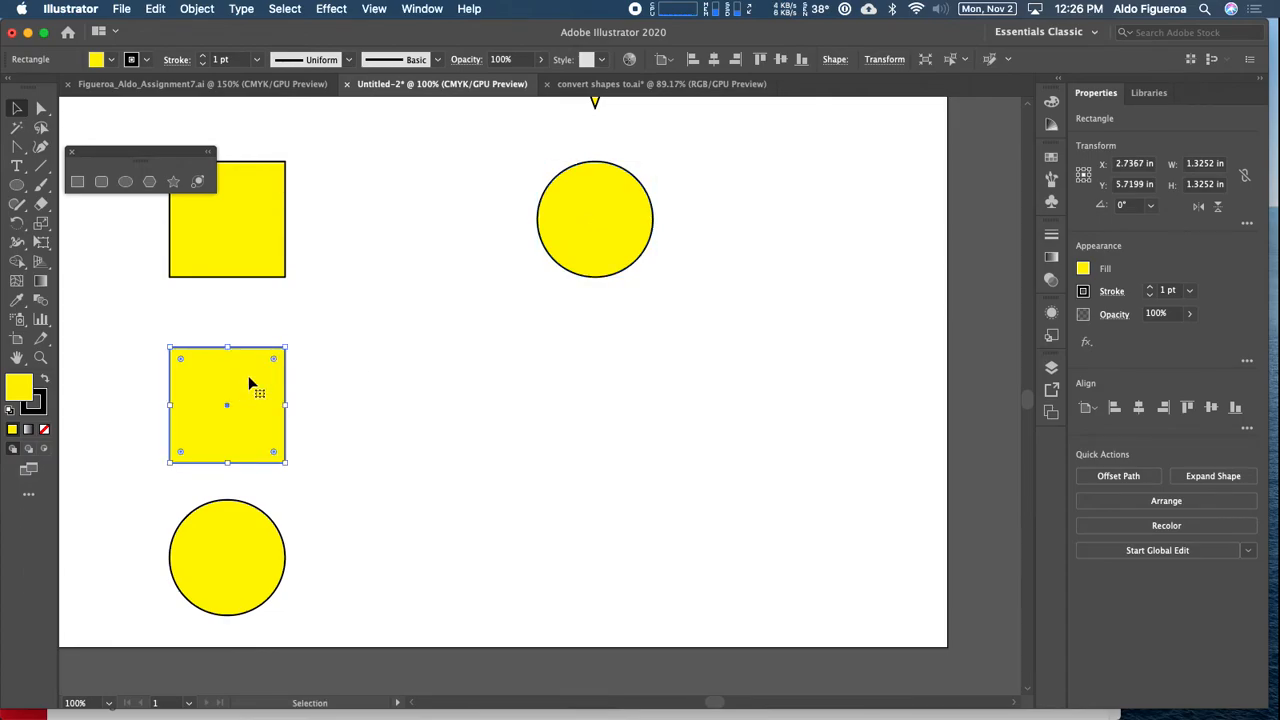
key(a)
key(v)
key(a)
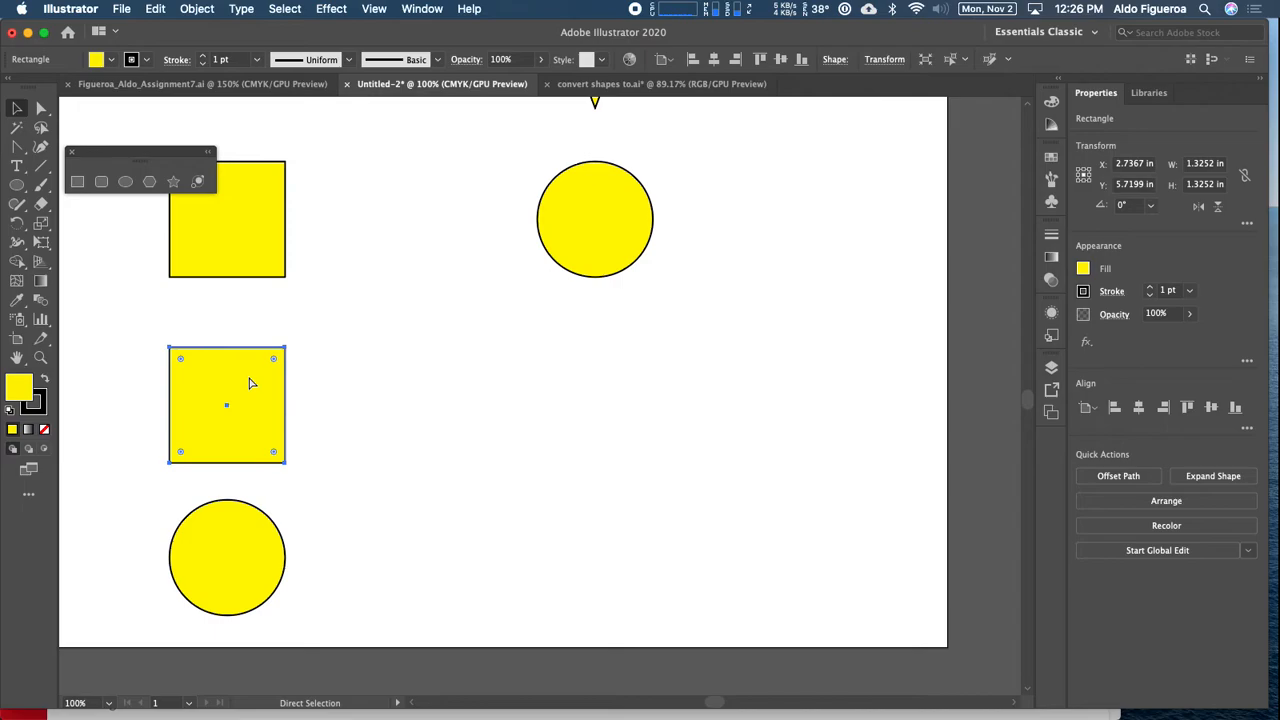
key(v)
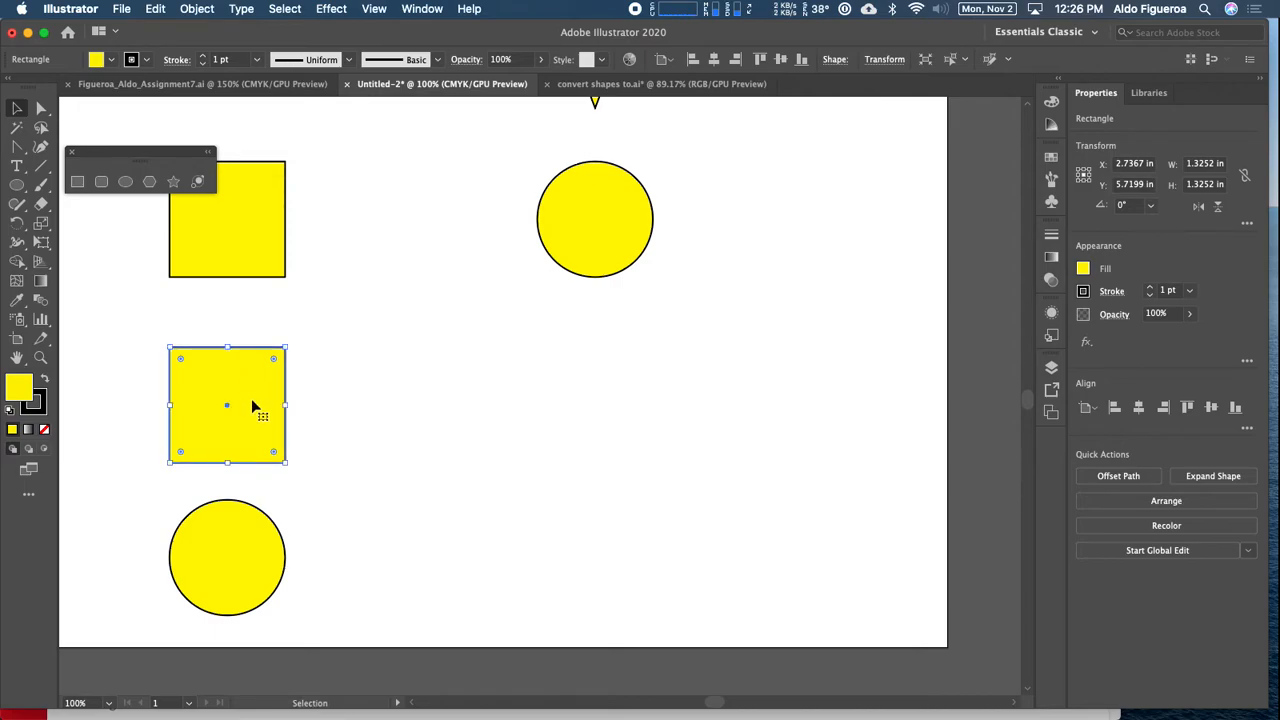
drag(252, 400, 614, 394)
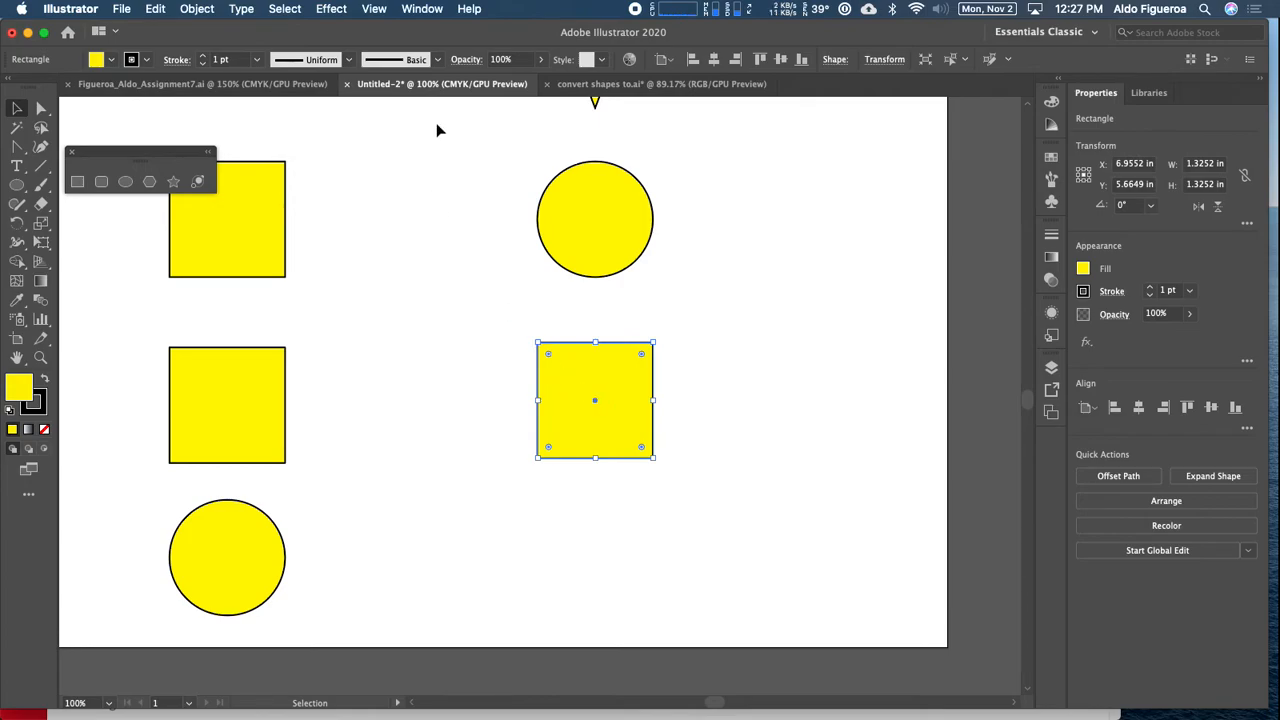
Step: Rotate the third square's copy 45° into a diamond and move it to about X 6.96, Y 5.78 in
click(578, 86)
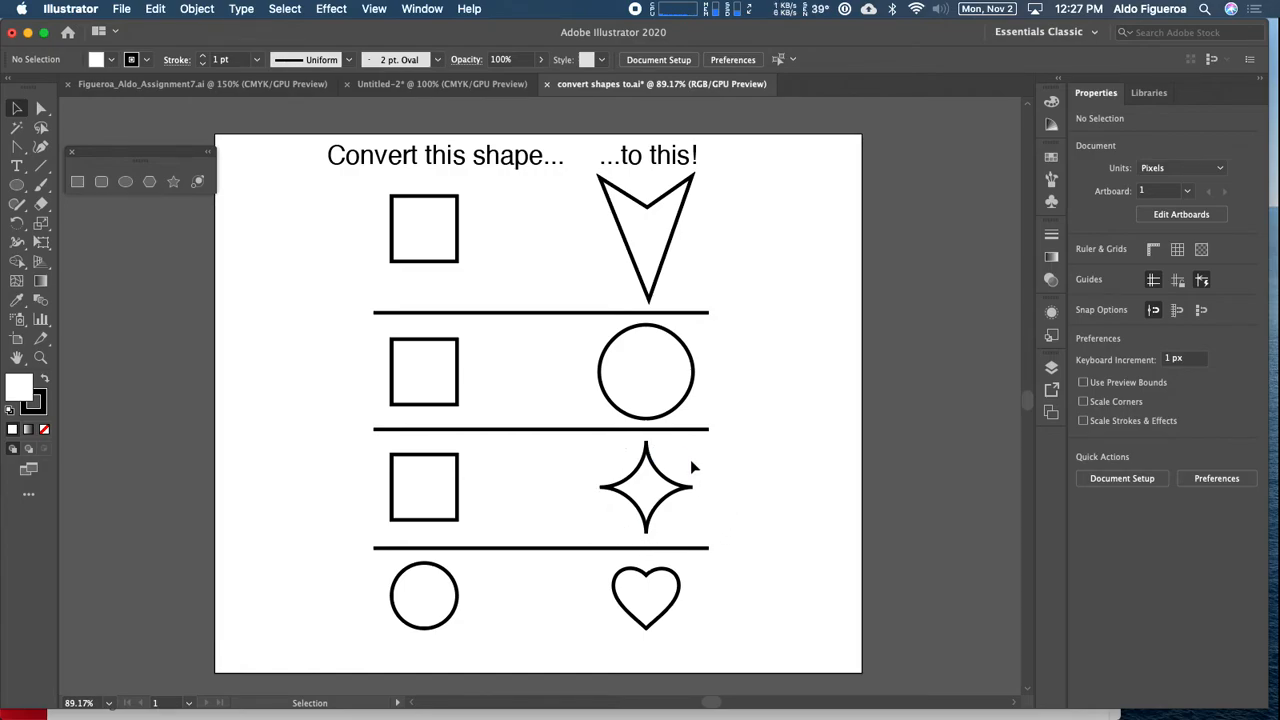
click(455, 88)
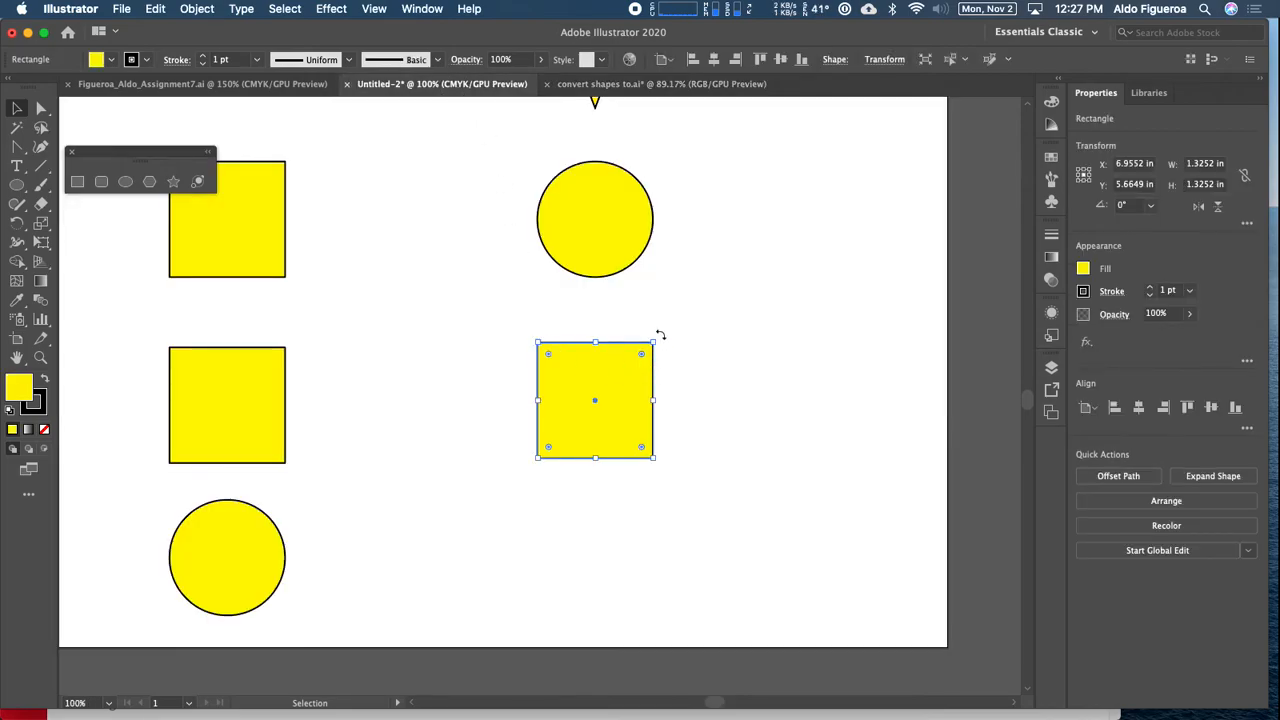
drag(660, 335, 579, 319)
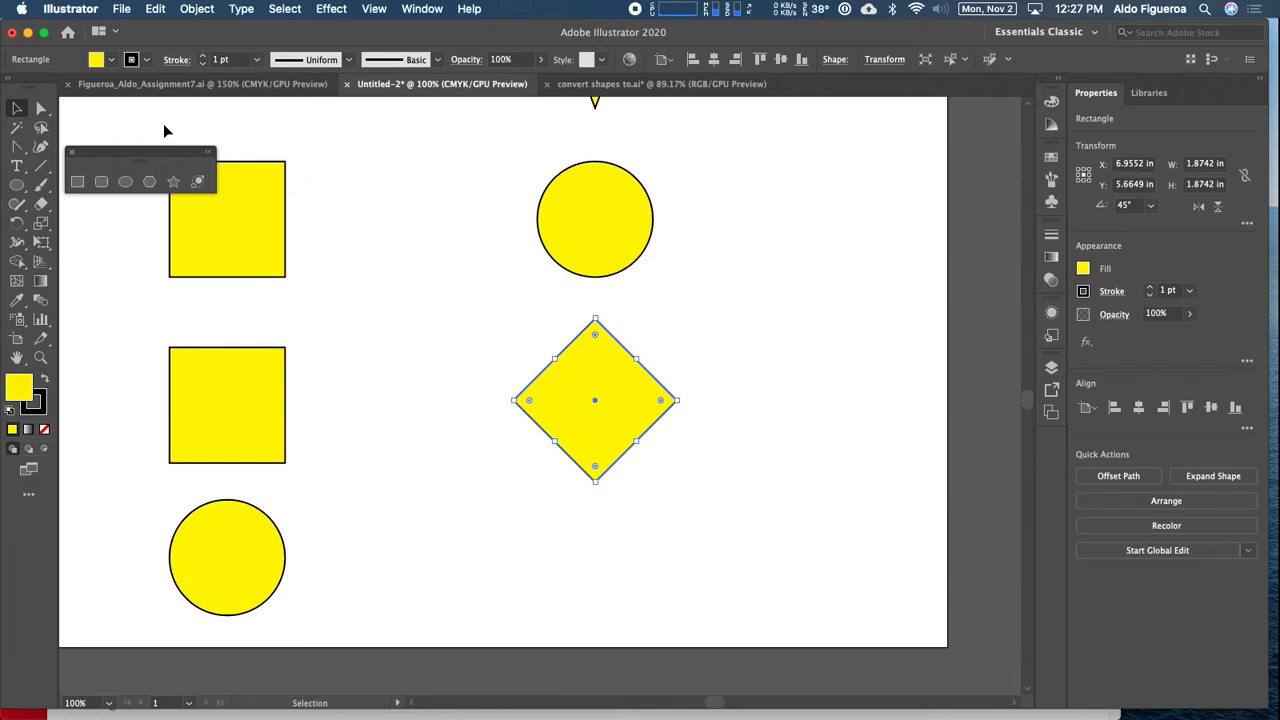
click(44, 113)
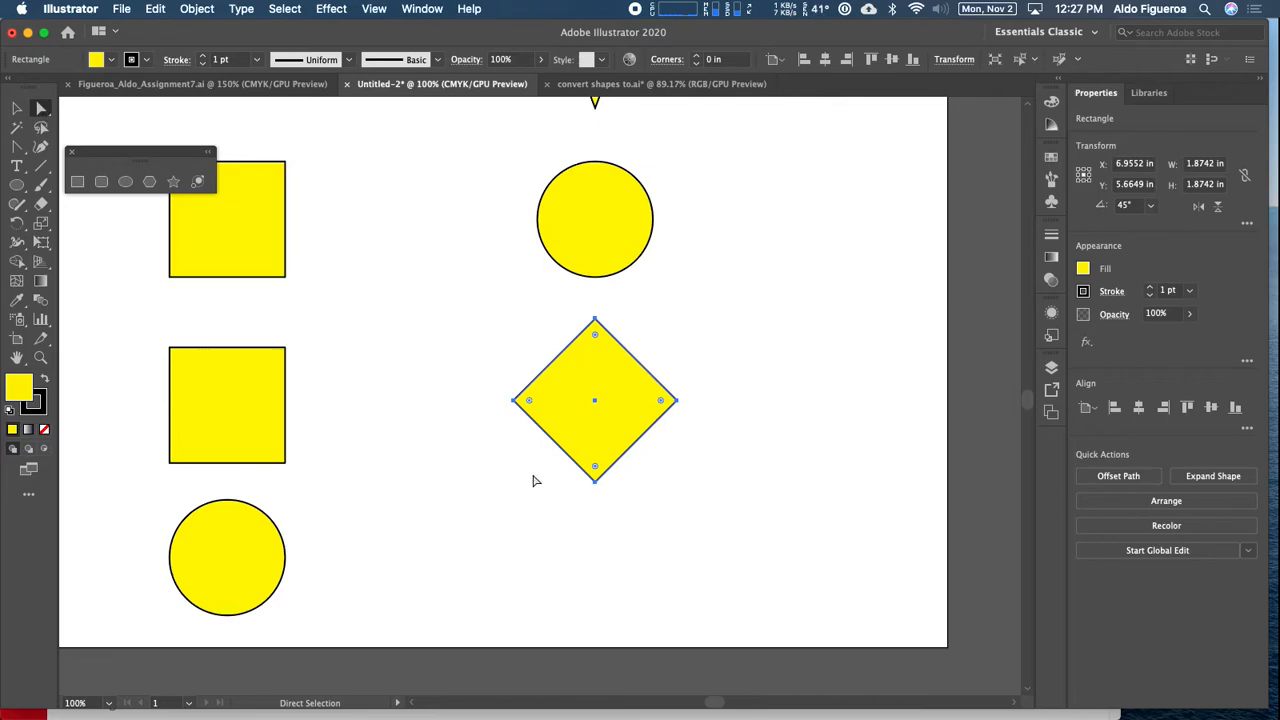
drag(557, 364, 567, 366)
click(560, 360)
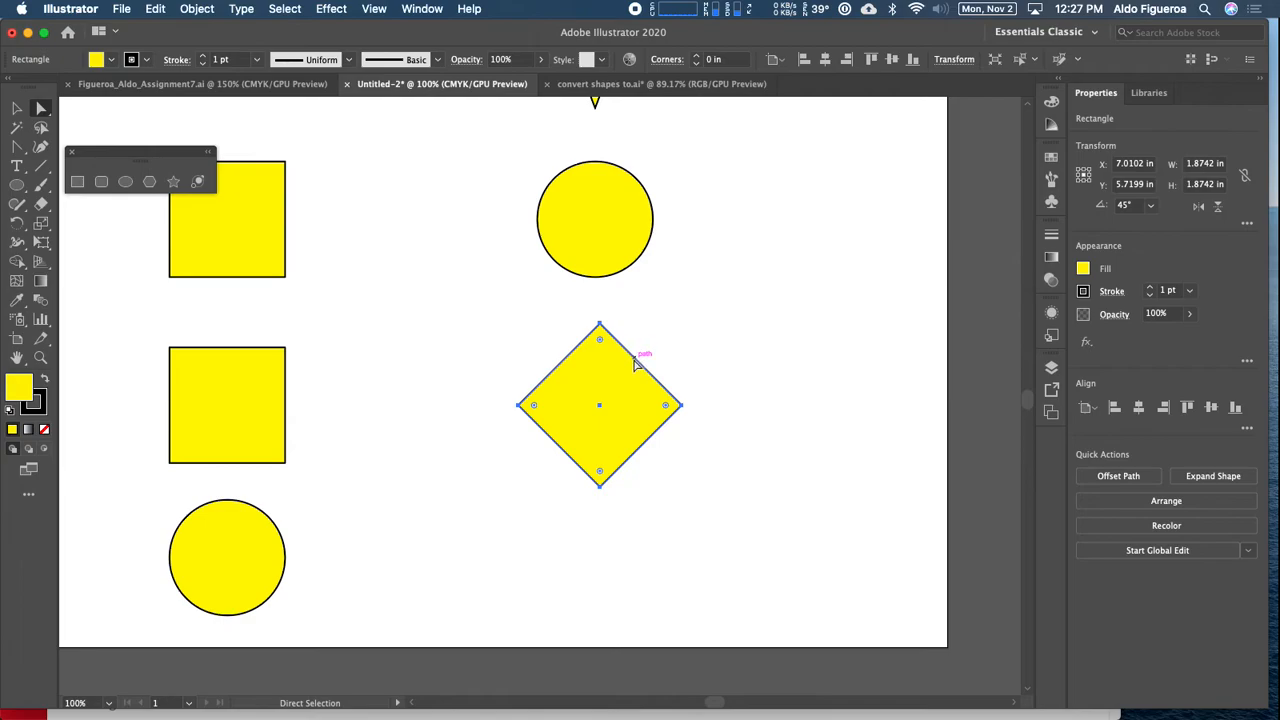
mouse_move(638, 362)
mouse_down()
mouse_move(629, 372)
mouse_move(634, 362)
mouse_up()
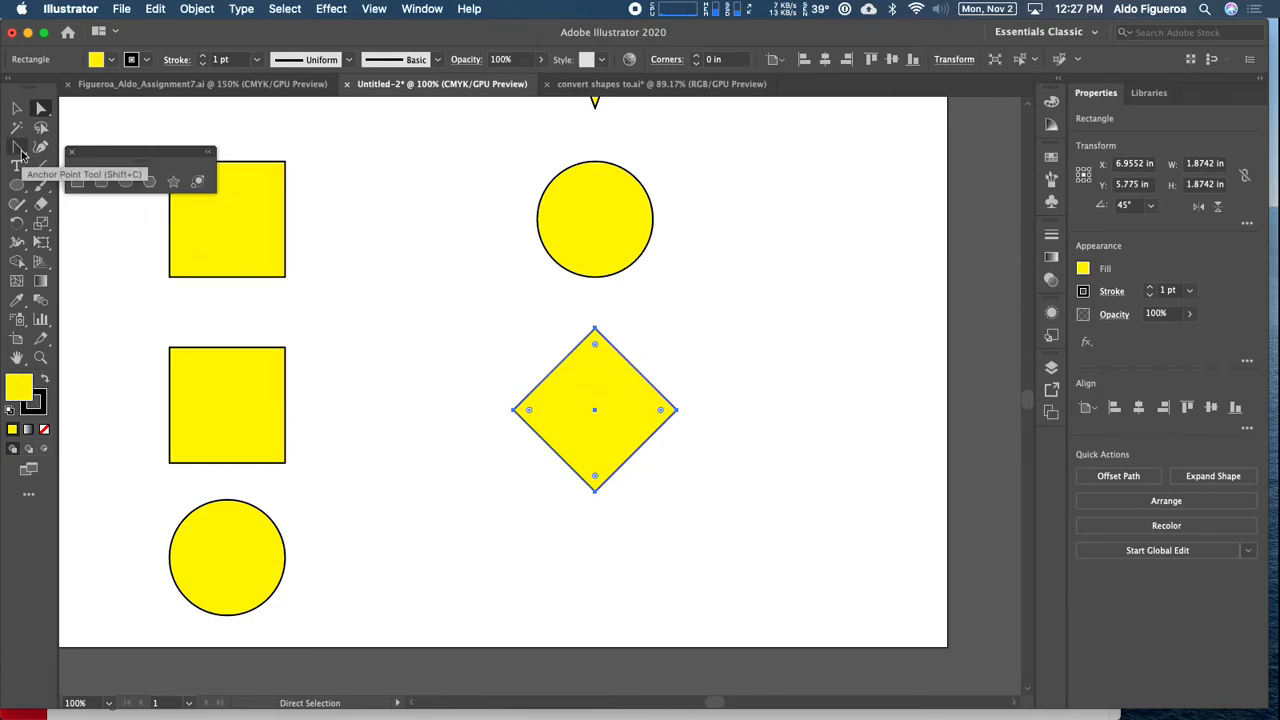
Step: Bend the diamond's four straight sides inward with the Anchor Point tool, forming a four-pointed star
click(21, 153)
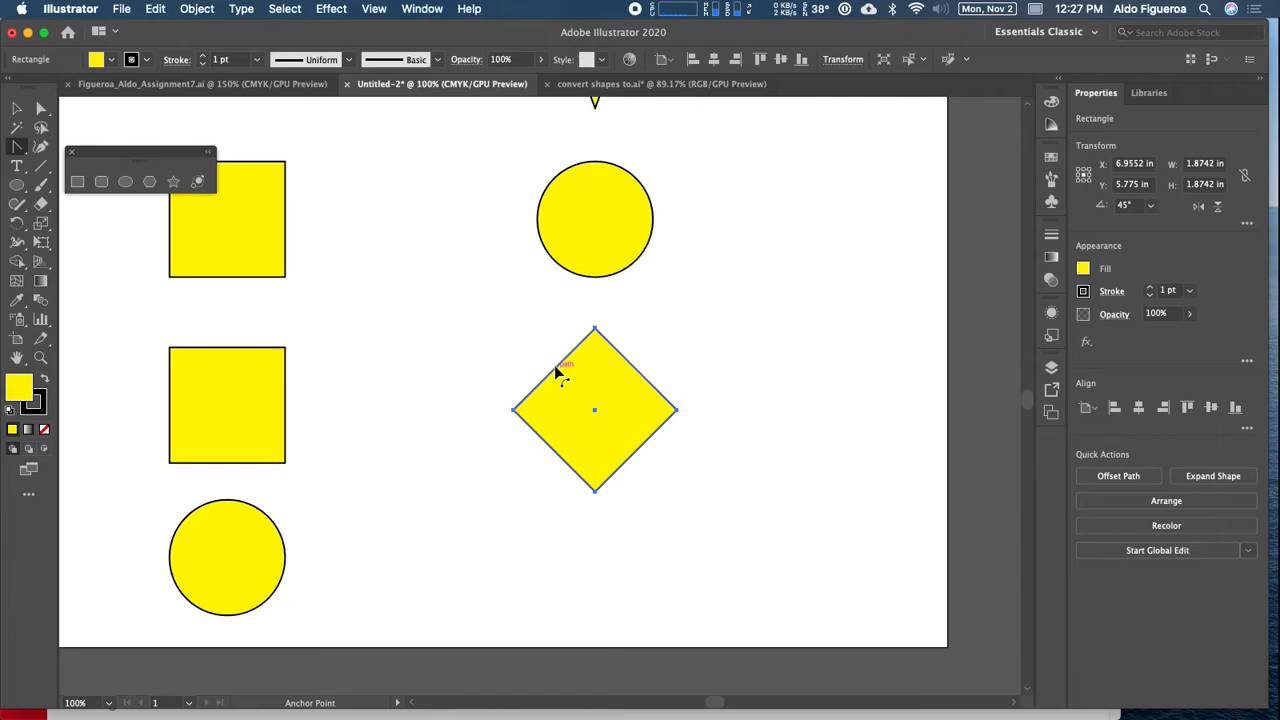
drag(554, 369, 626, 374)
drag(566, 461, 620, 436)
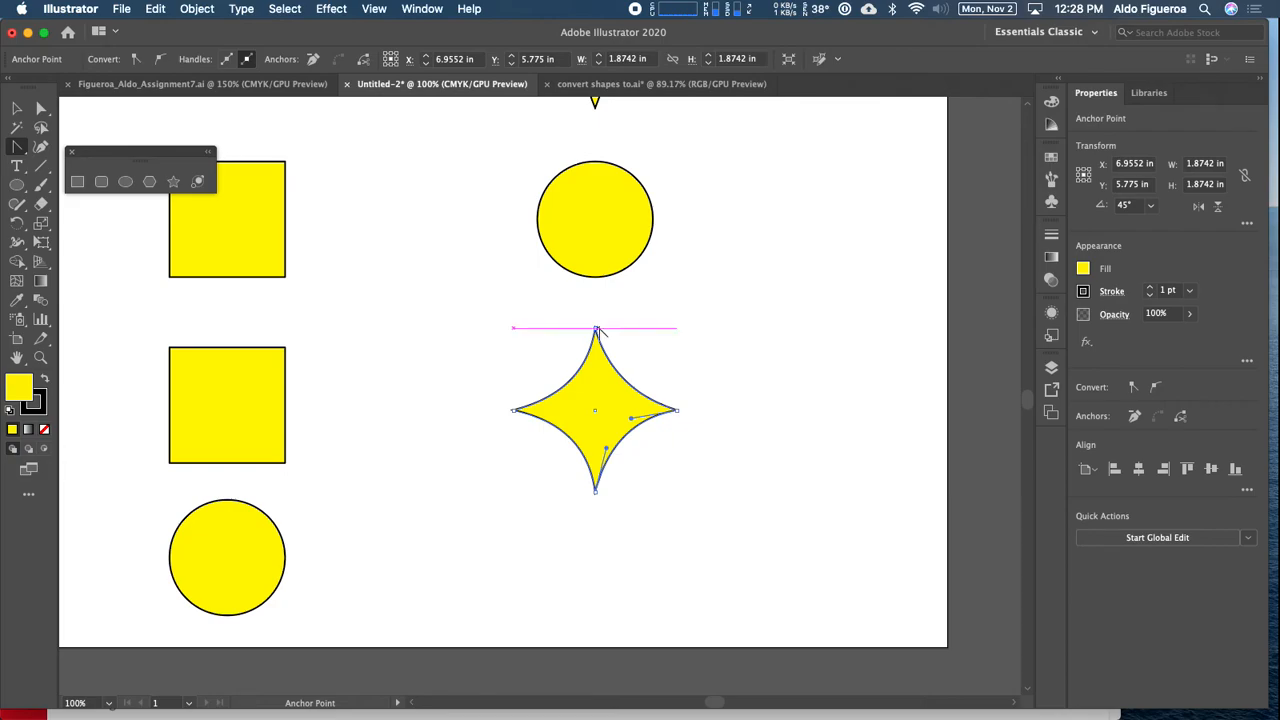
Step: Convert the star's curved anchor points back to corners with the Anchor Point tool, restoring the straight-sided diamond
click(595, 329)
click(678, 412)
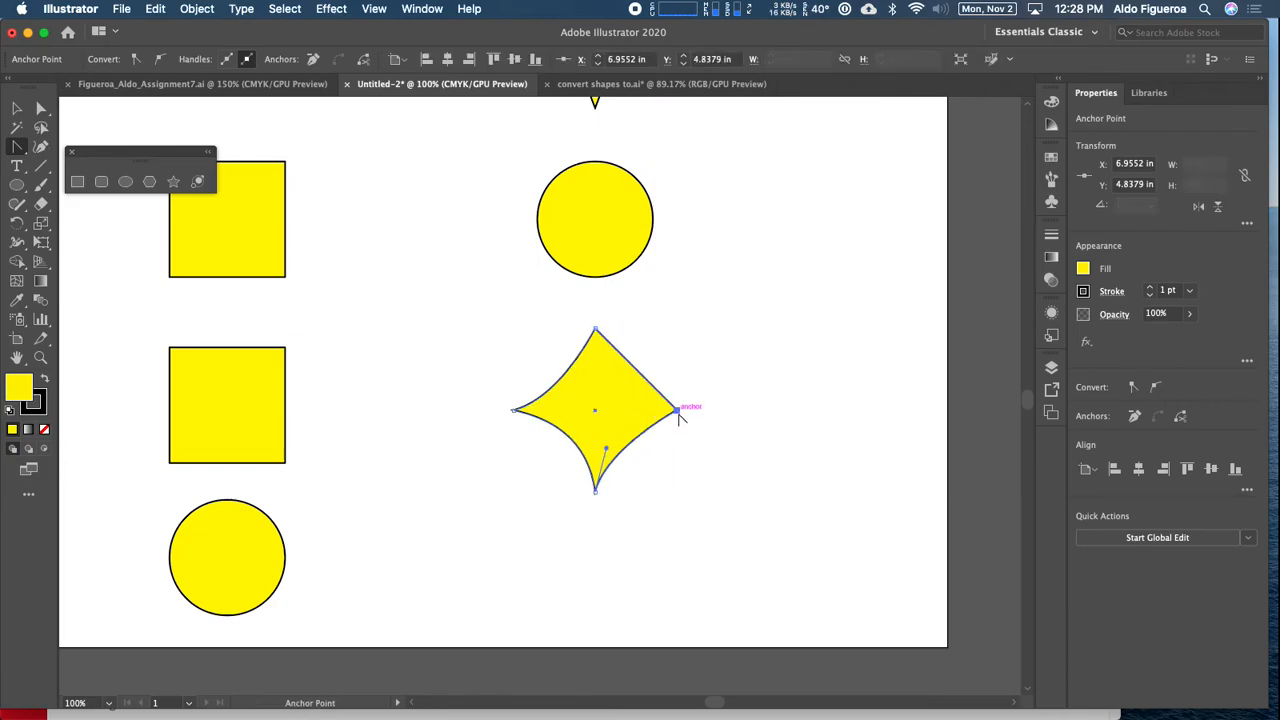
click(514, 411)
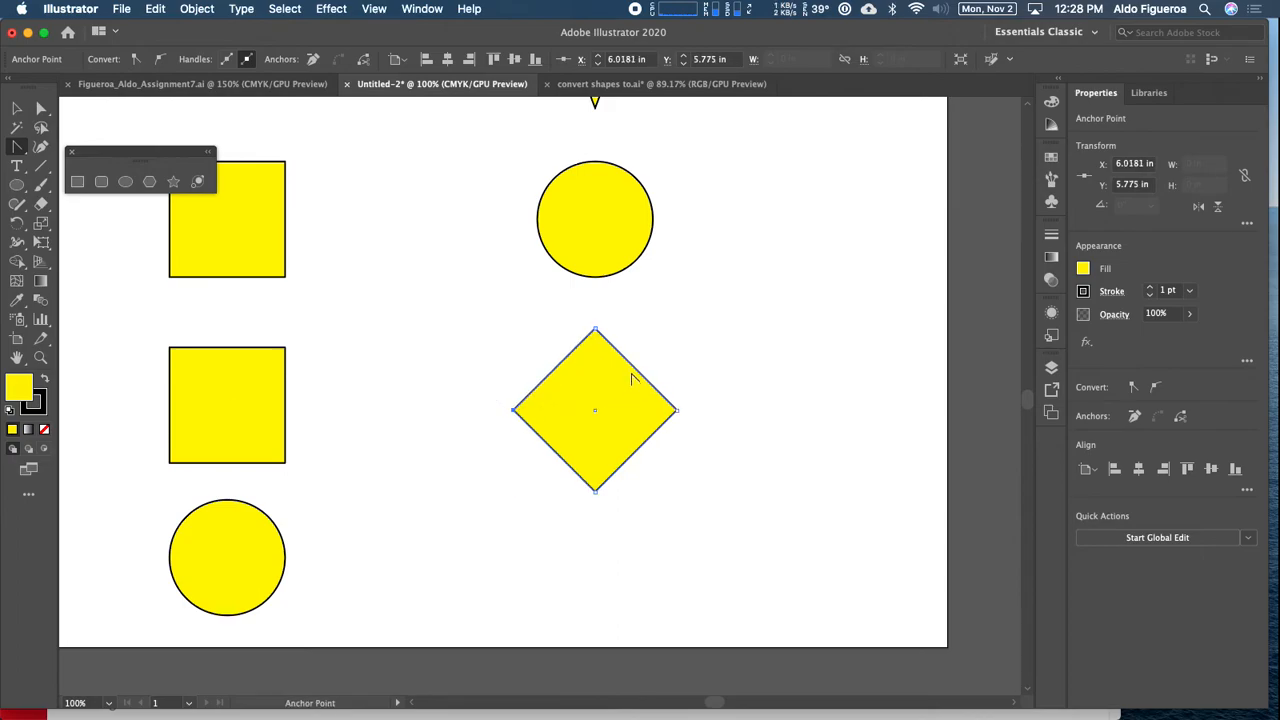
Step: Pull out both direction handles of the diamond's top and bottom anchor points and aim them inward to curve all four sides
drag(596, 330, 617, 399)
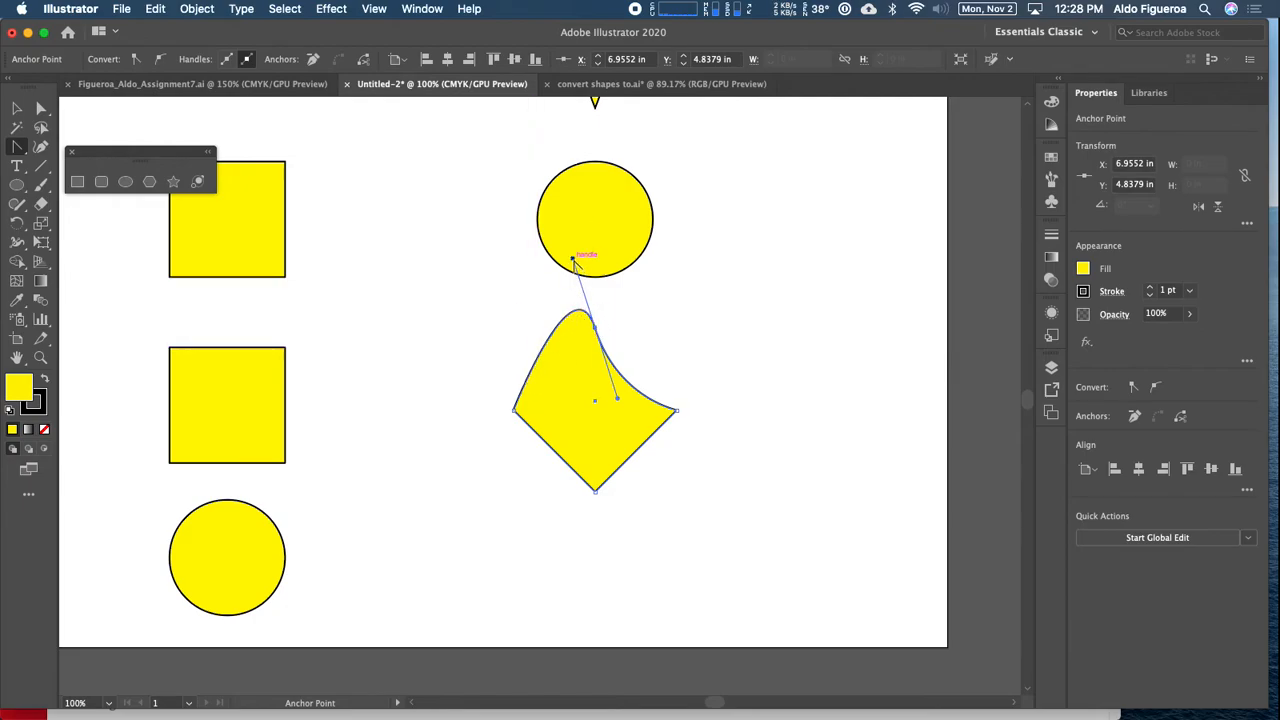
drag(574, 260, 575, 398)
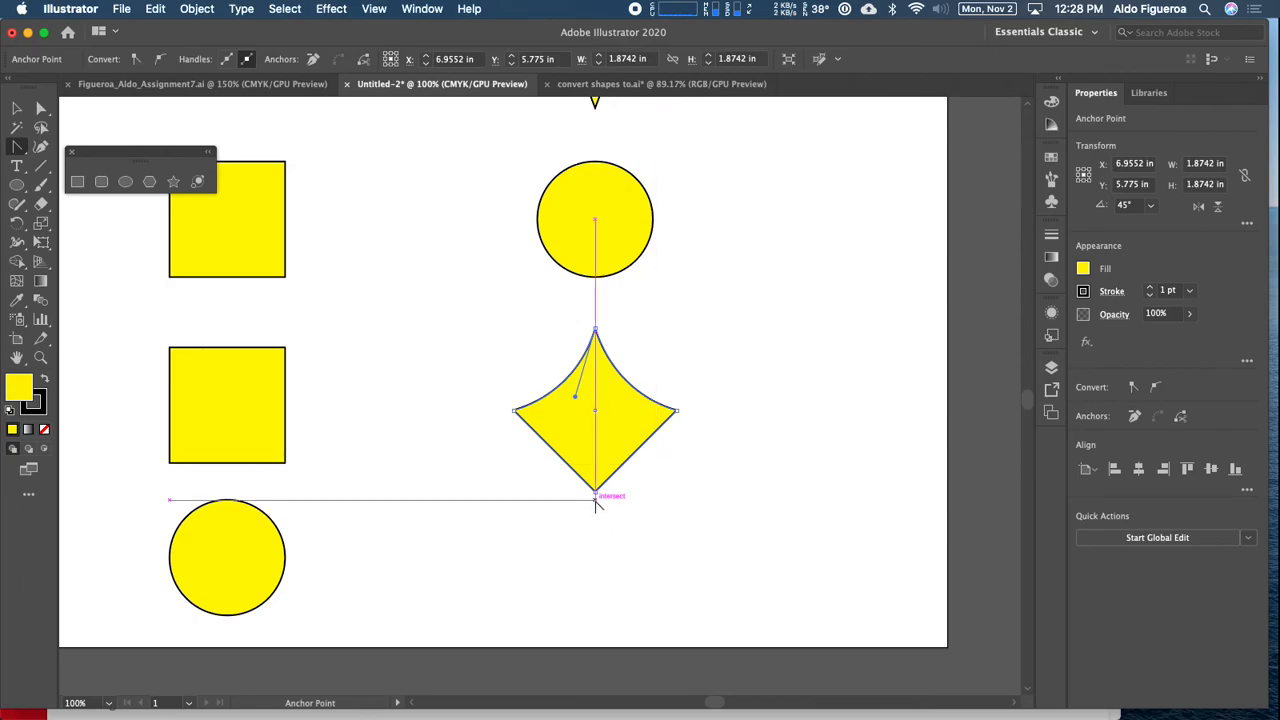
drag(596, 491, 578, 434)
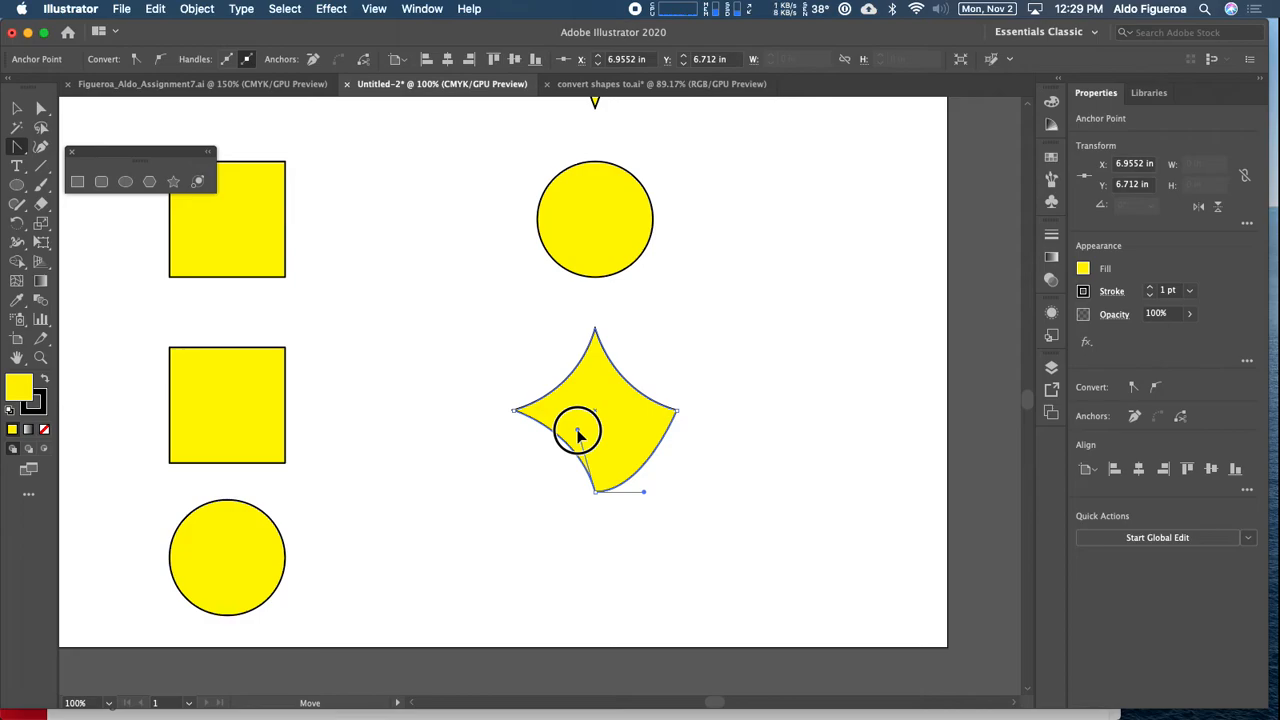
drag(577, 432, 575, 431)
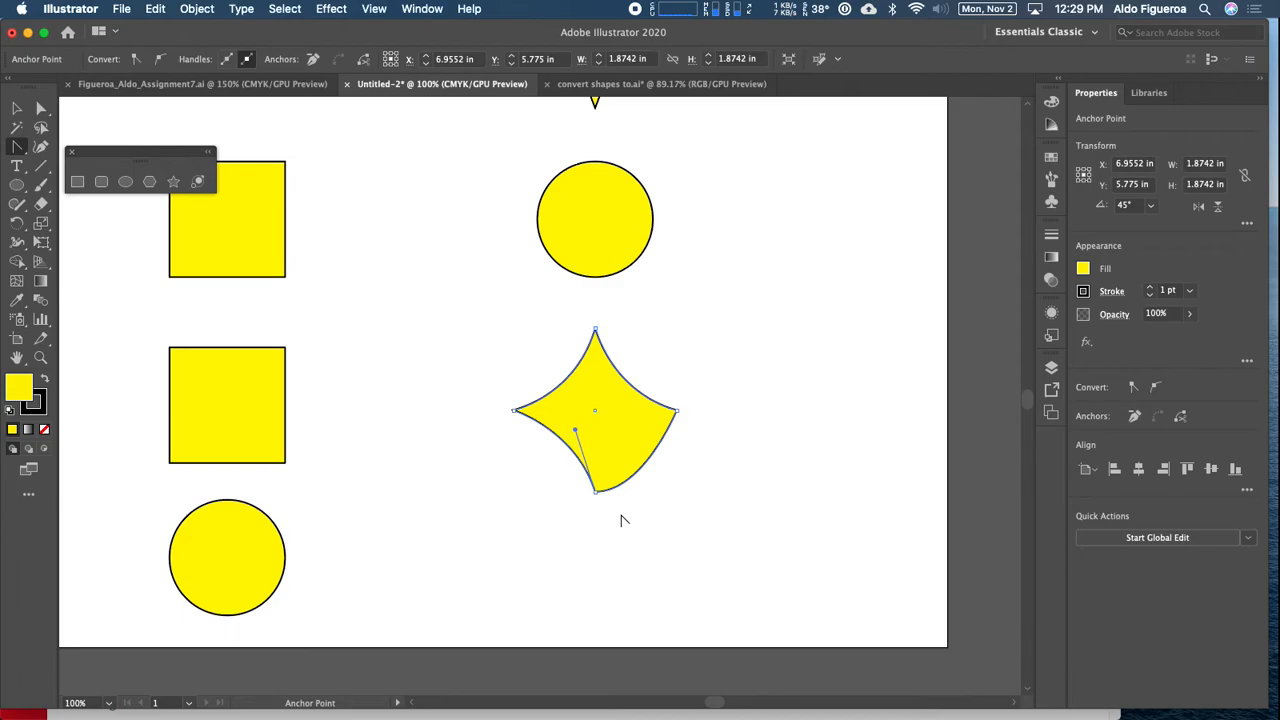
key(super)
click(42, 112)
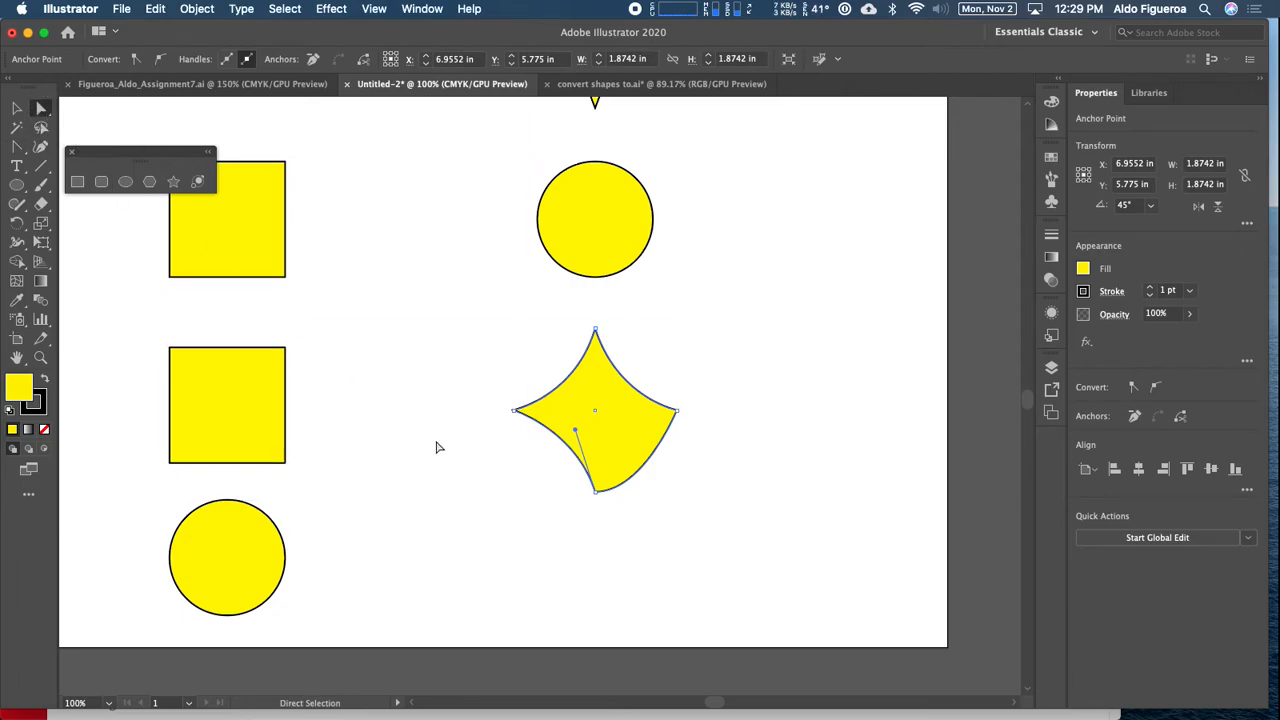
click(595, 491)
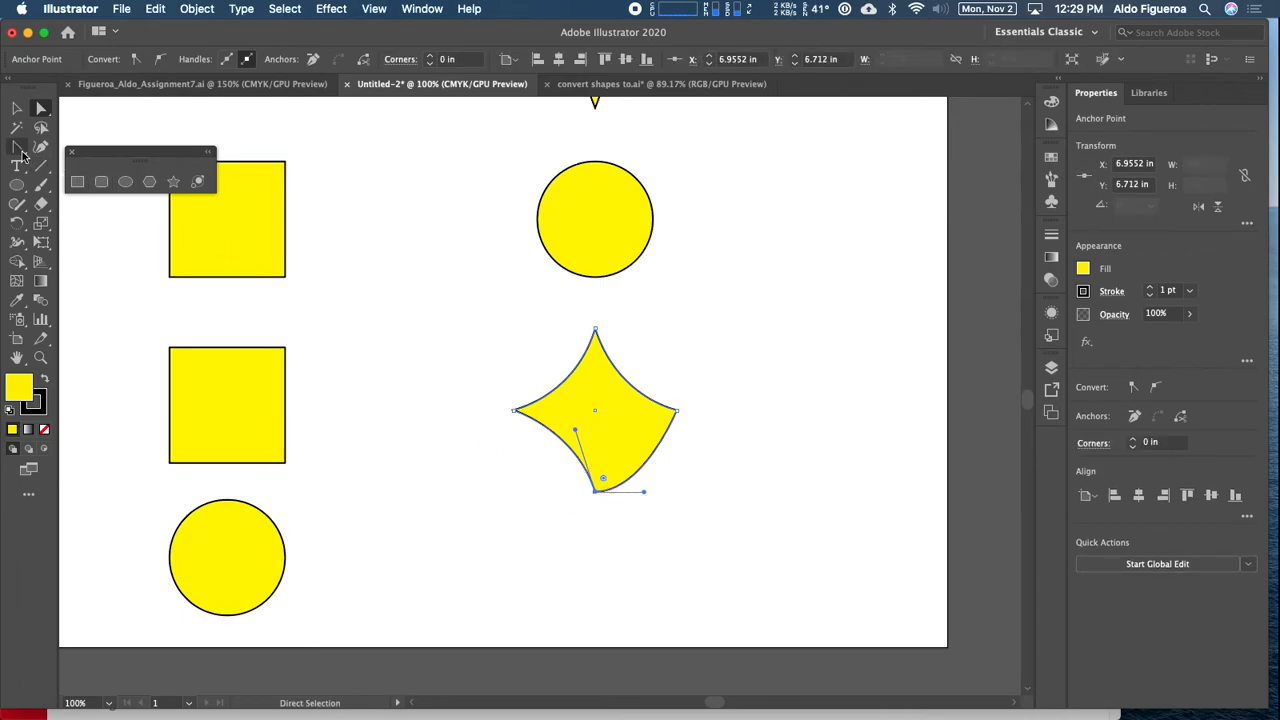
click(21, 151)
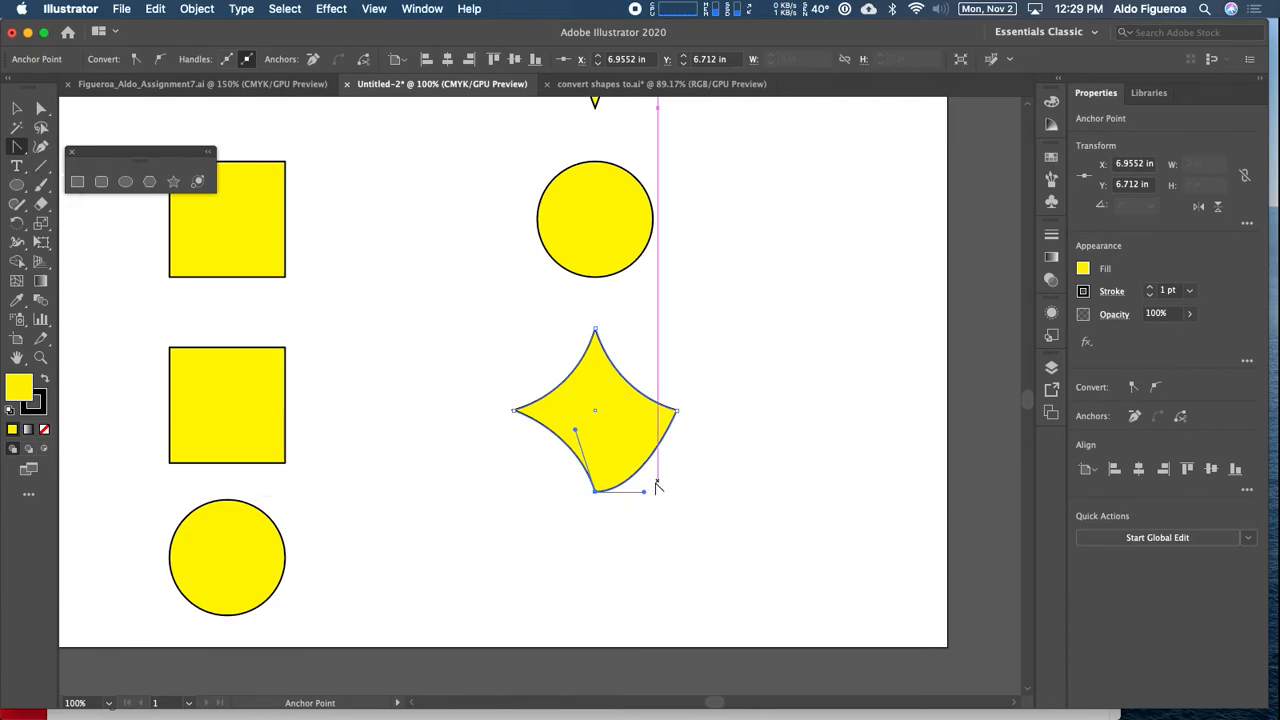
drag(645, 495, 613, 432)
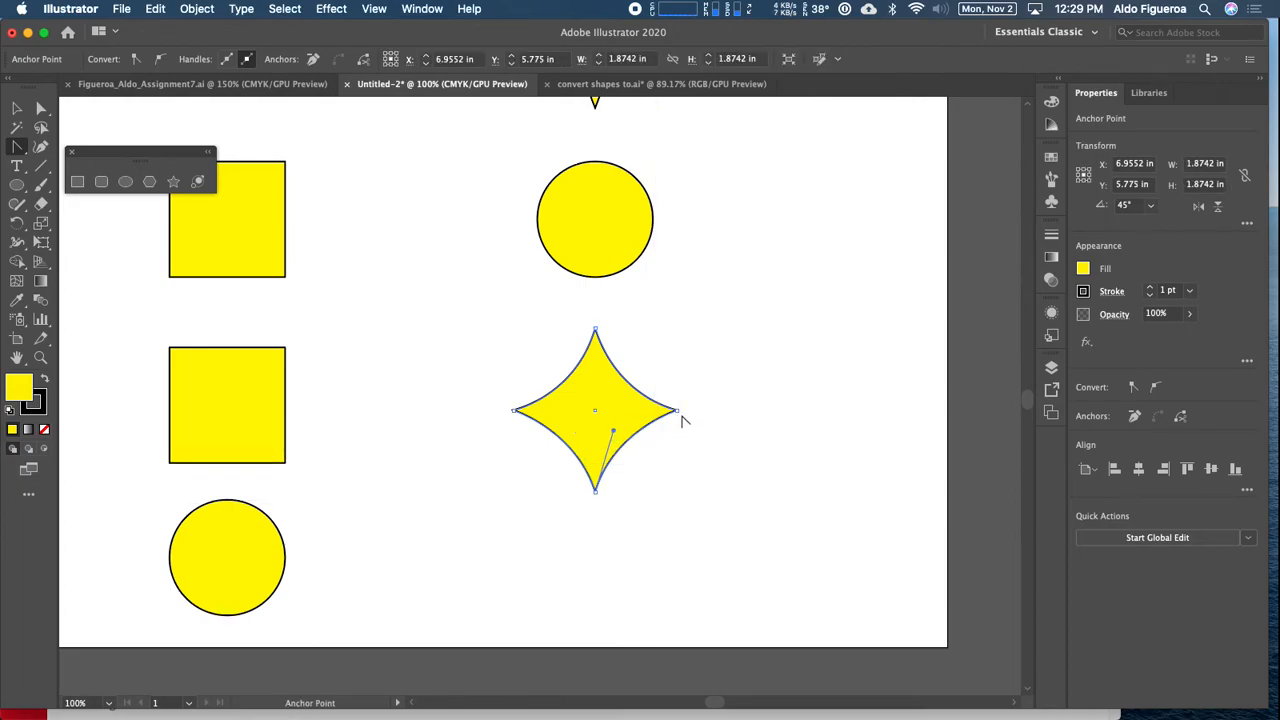
Step: Aim both direction handles of the star's right and left anchor points inward to sharpen those tips, and deselect the star
drag(677, 410, 677, 458)
drag(677, 449, 621, 425)
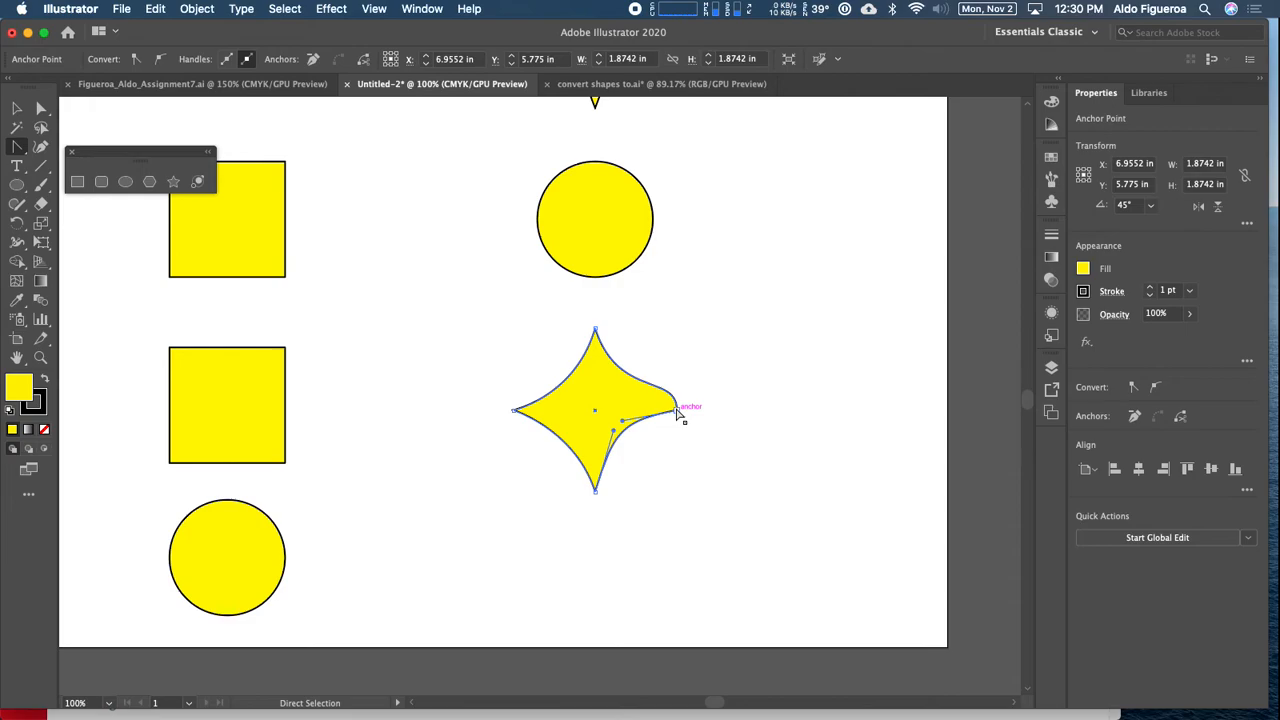
click(677, 410)
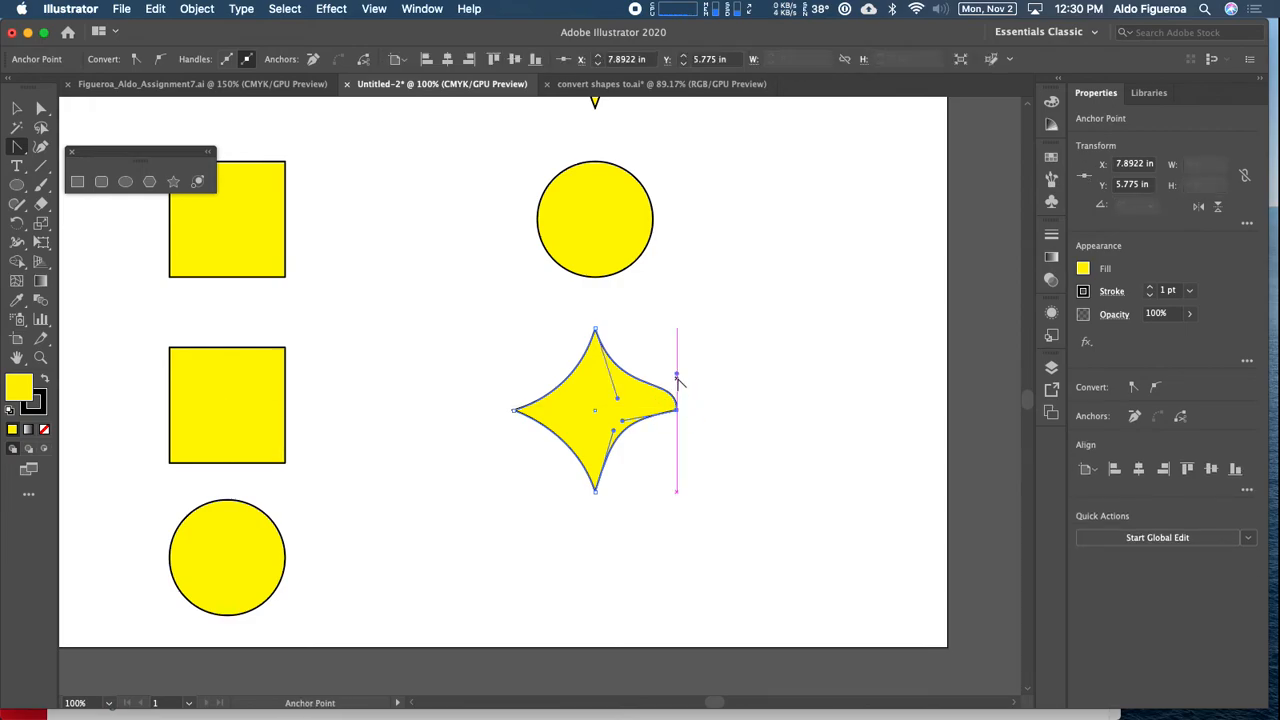
drag(677, 374, 622, 400)
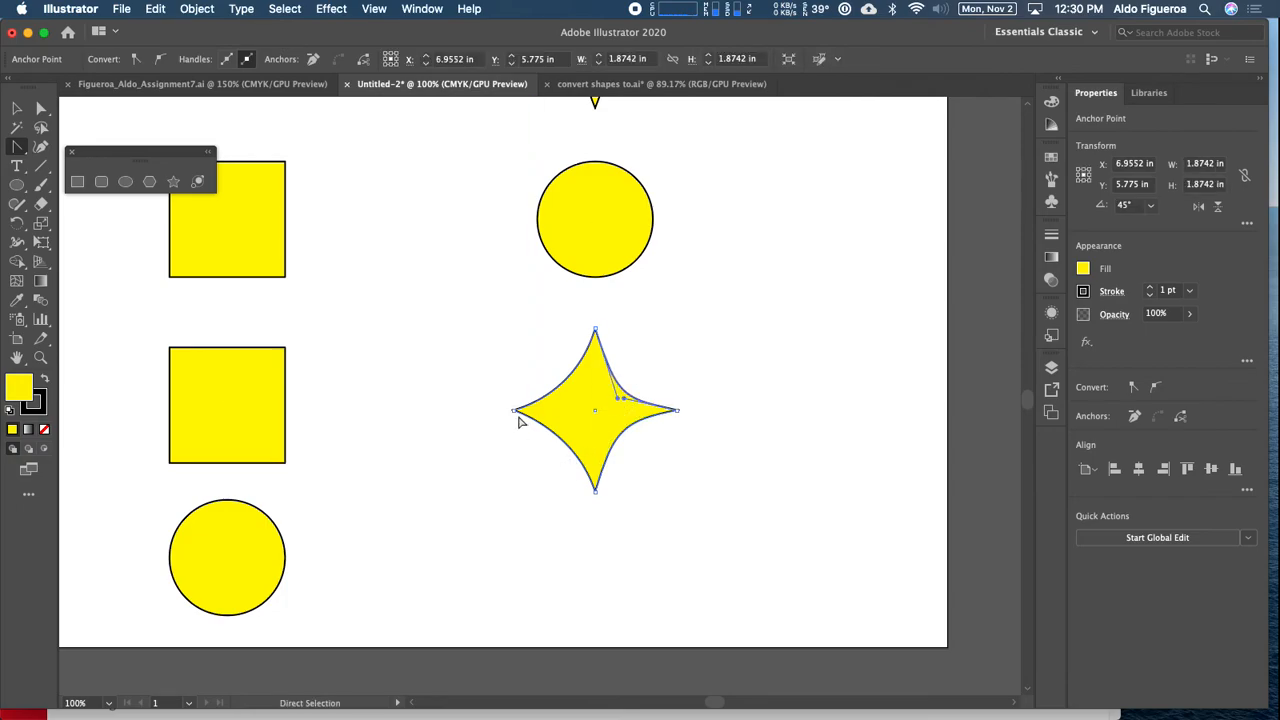
drag(514, 411, 561, 401)
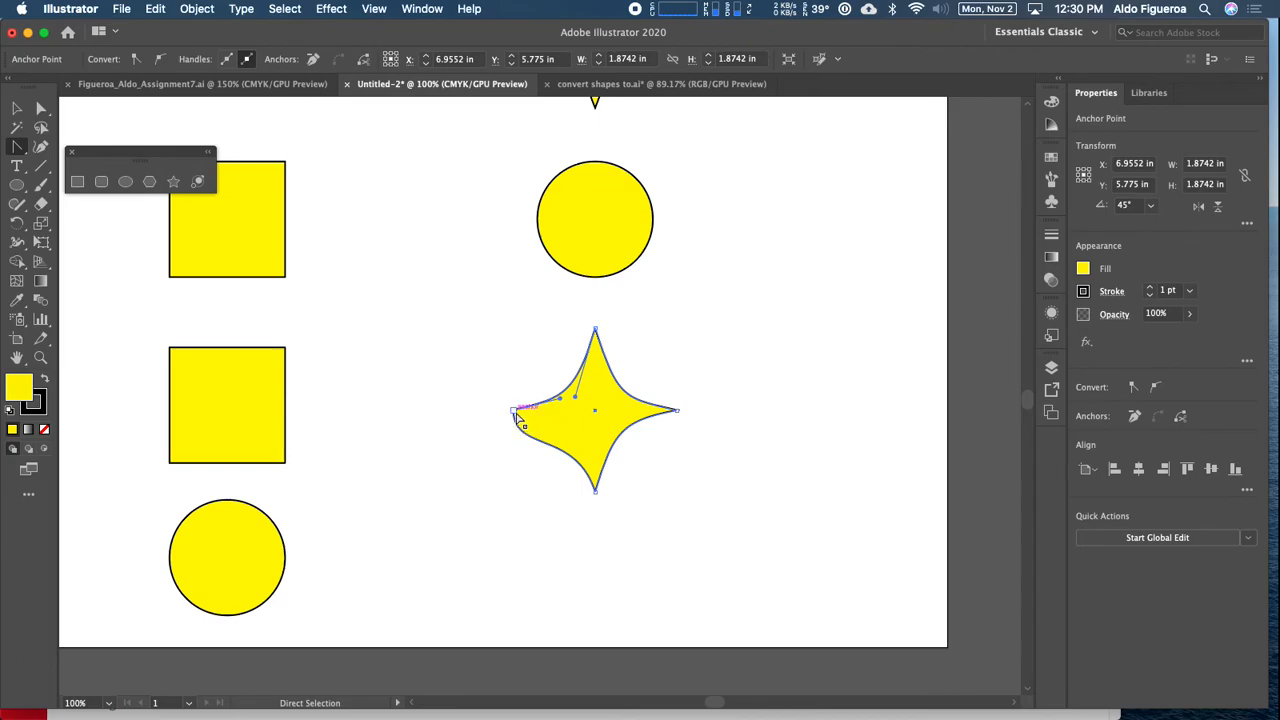
drag(514, 413, 557, 424)
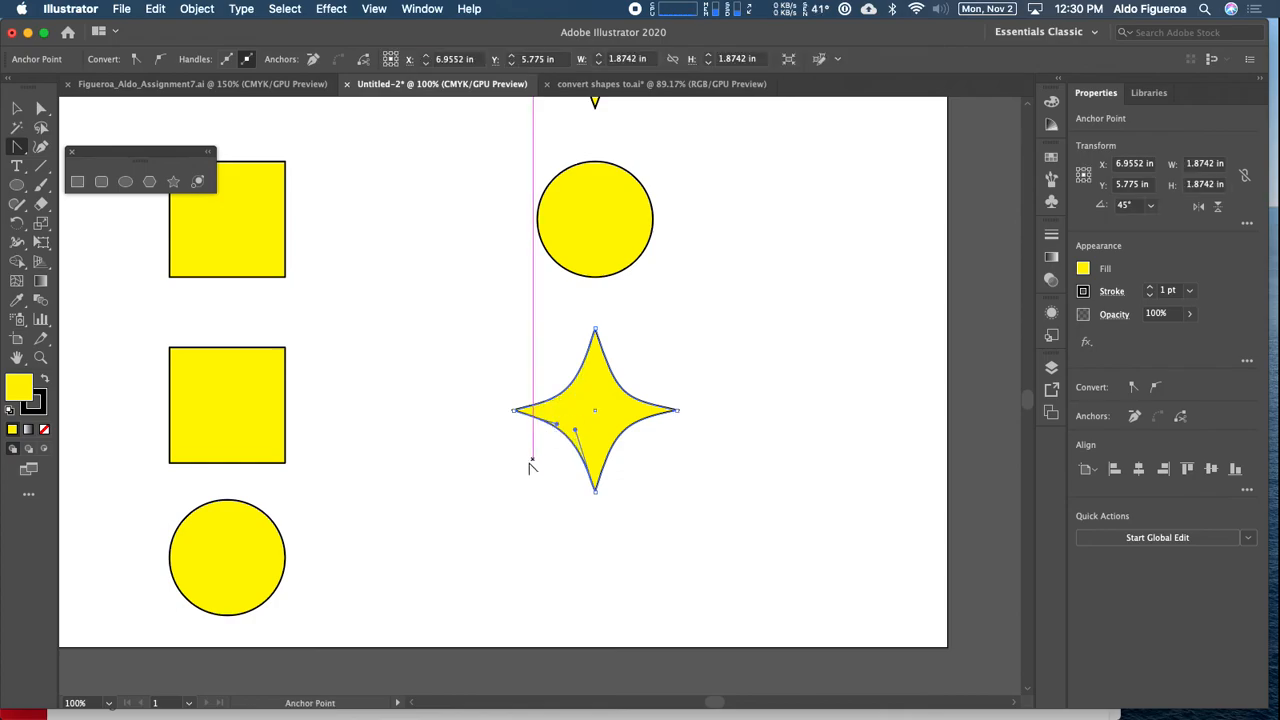
key(super)
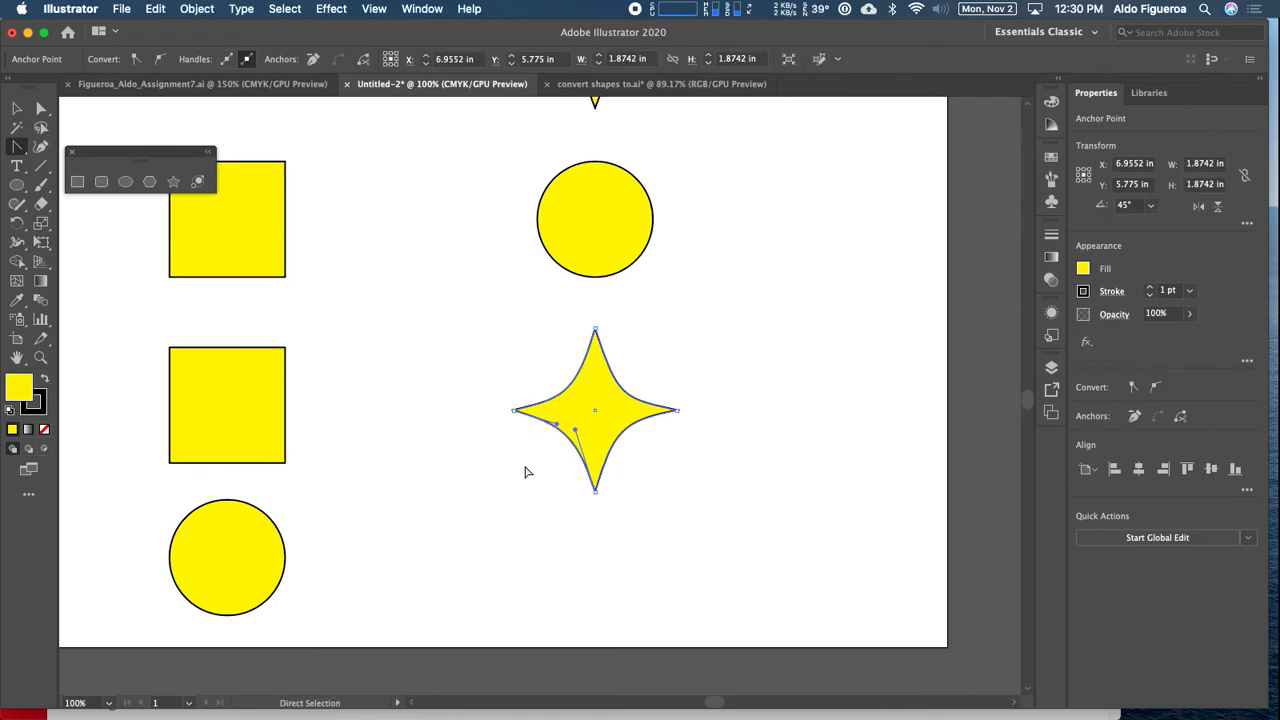
super+click(527, 471)
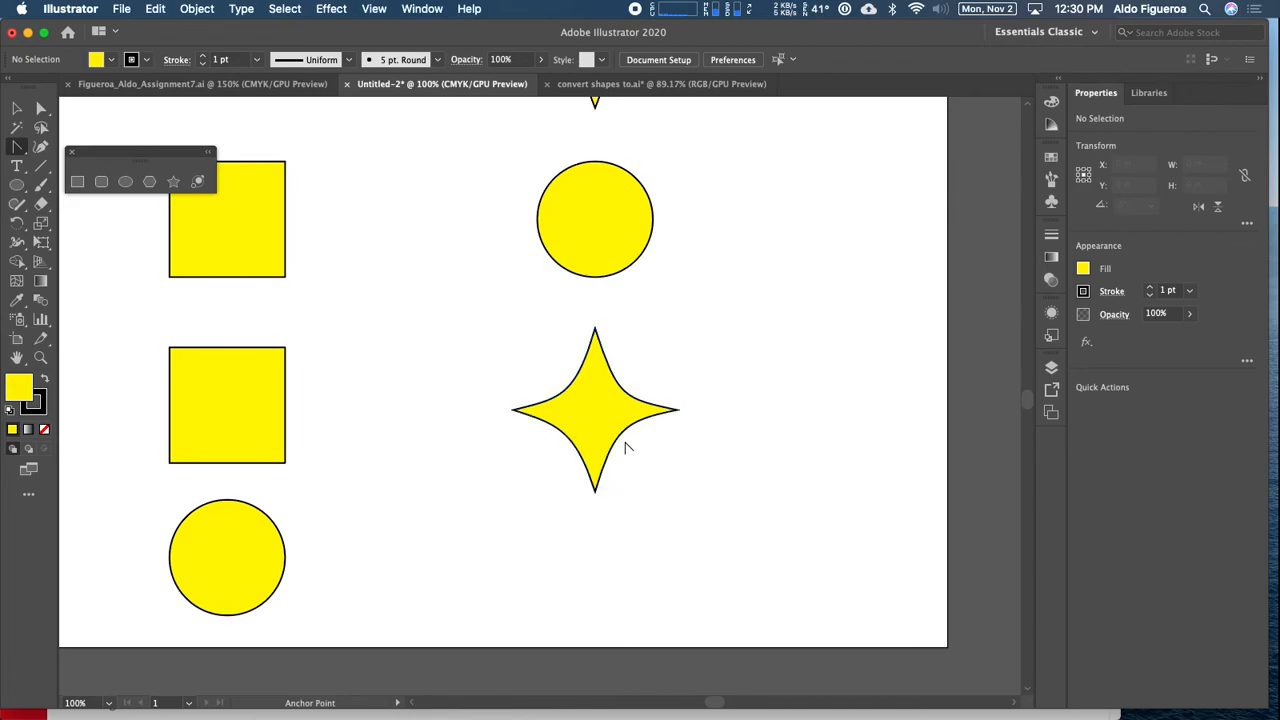
Step: After checking the reference heart, duplicate the original circle across to about X 6.96, Y 7.47 in, below the star
click(589, 86)
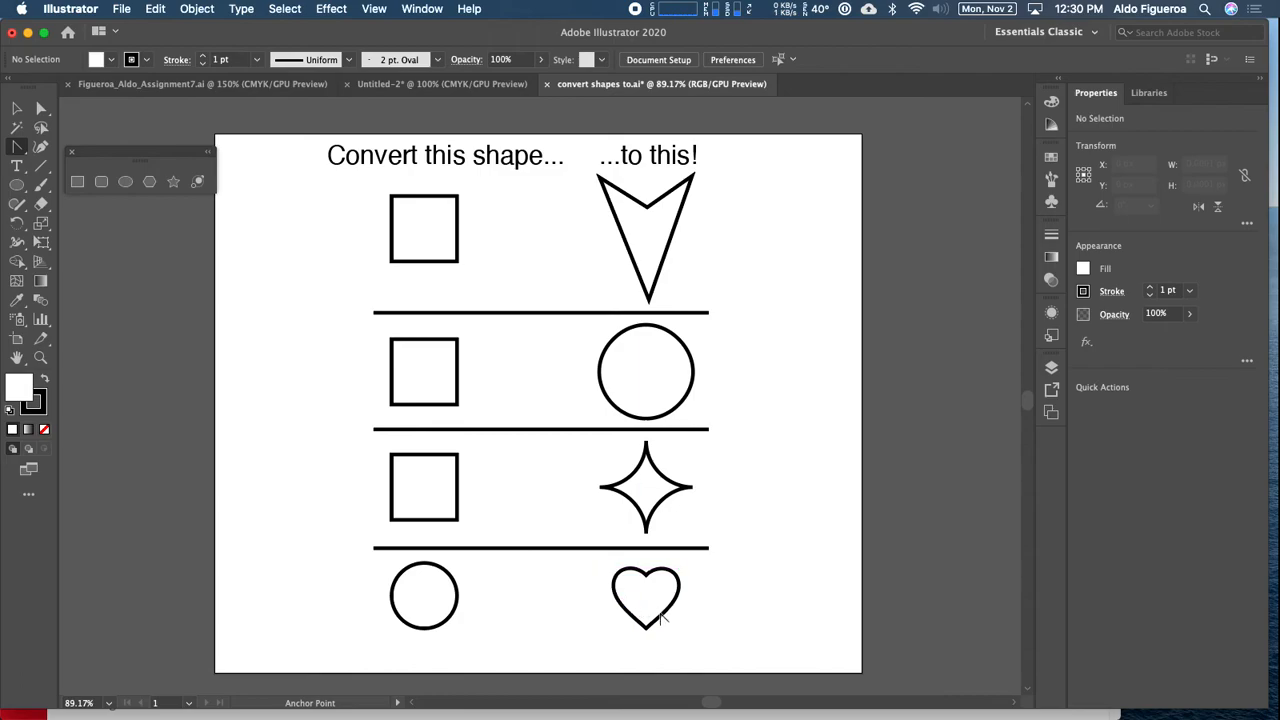
click(501, 89)
click(16, 110)
click(238, 553)
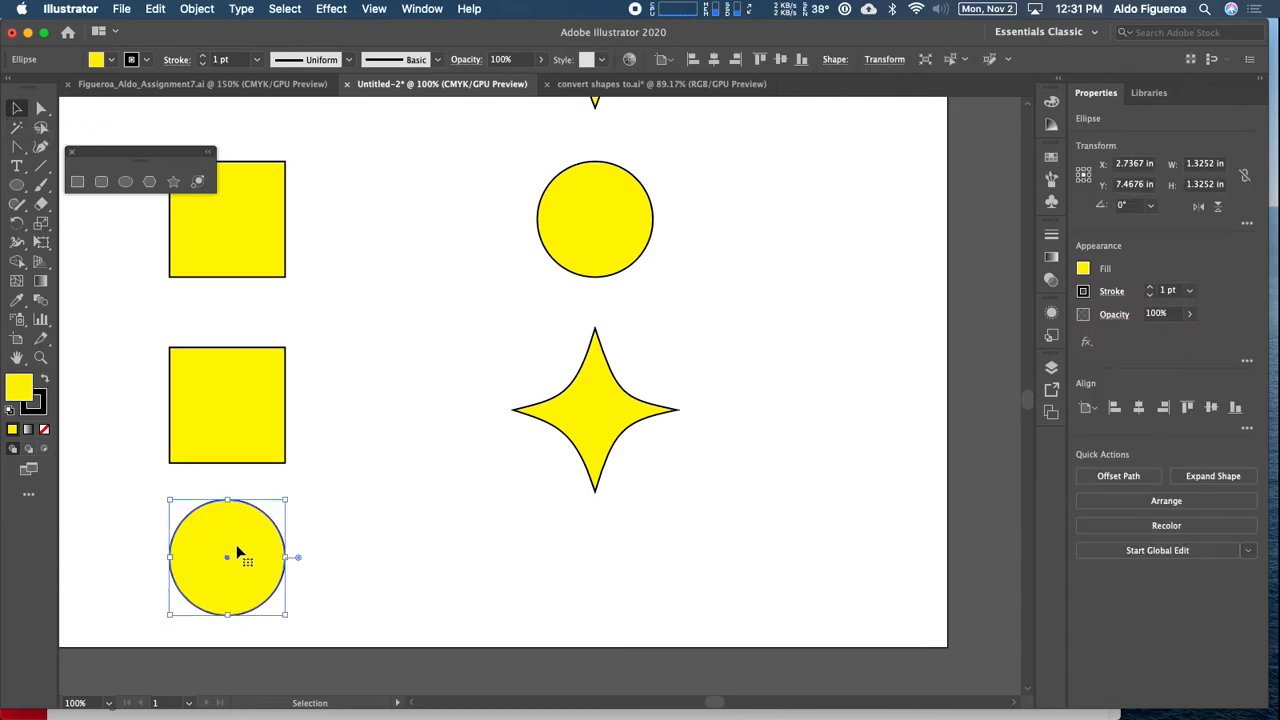
key(a)
key(v)
key(a)
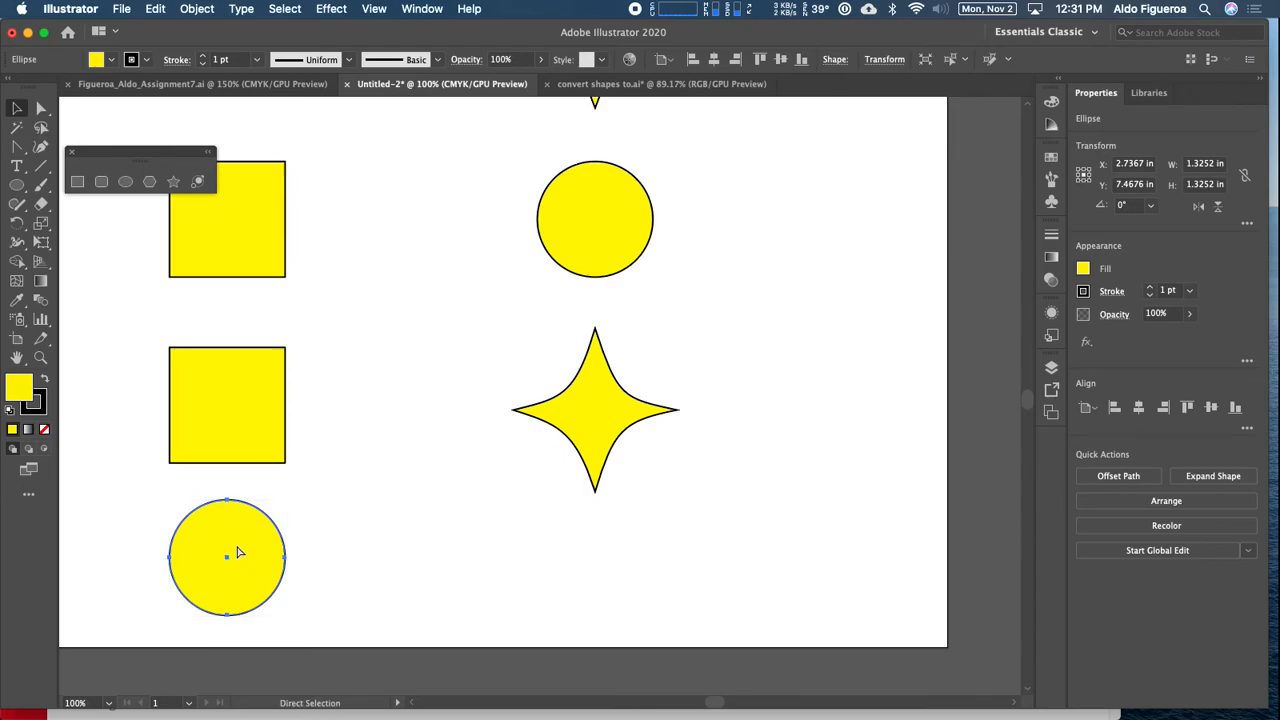
key(v)
drag(250, 557, 616, 560)
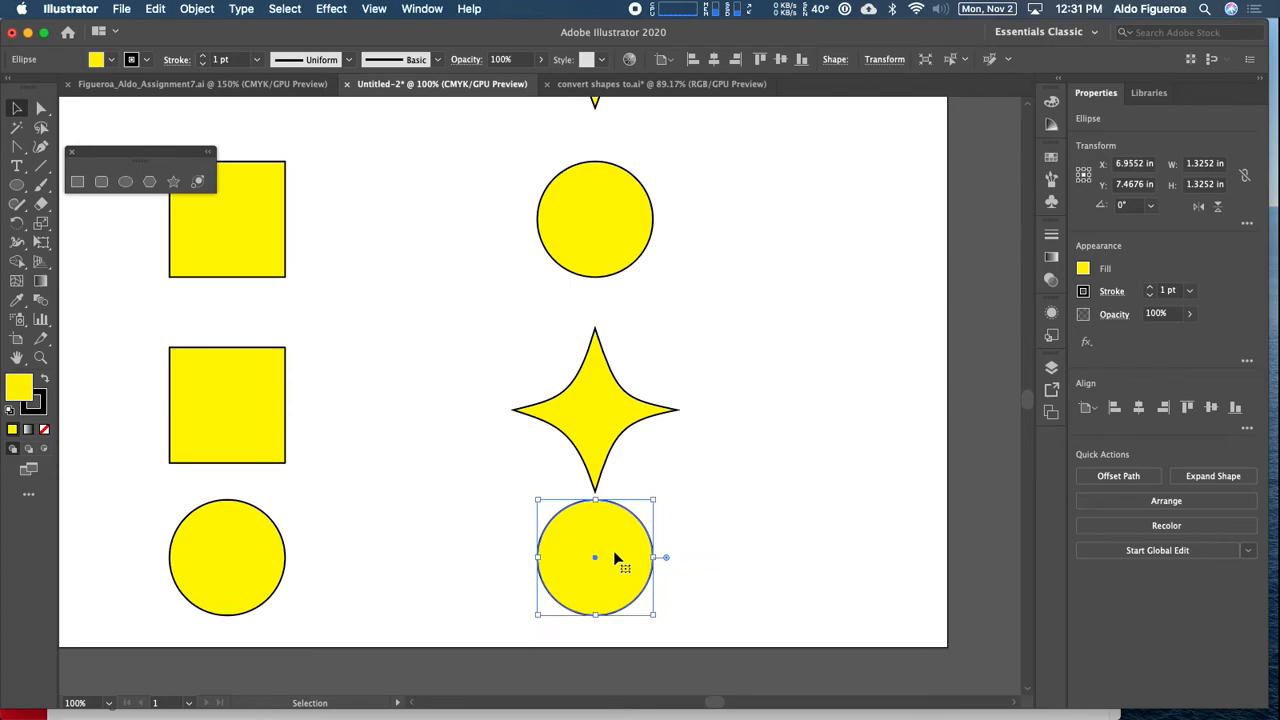
Step: Move the duplicated circle's top anchor point straight down to about Y 7.44 in, denting the shape's upper edge
key(super+equal)
key(super+equal)
mouse_move(323, 403)
mouse_down()
mouse_move(729, 391)
mouse_move(709, 406)
mouse_move(740, 403)
mouse_move(349, 417)
mouse_move(314, 391)
mouse_up()
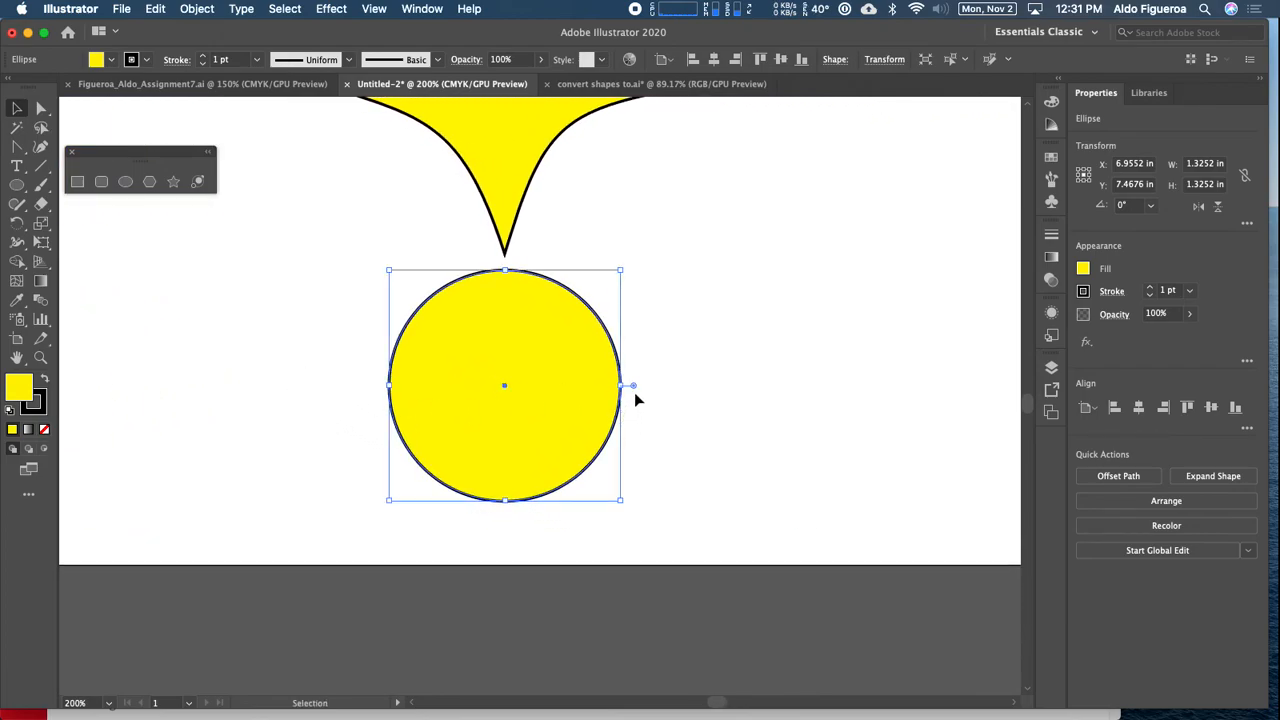
click(39, 114)
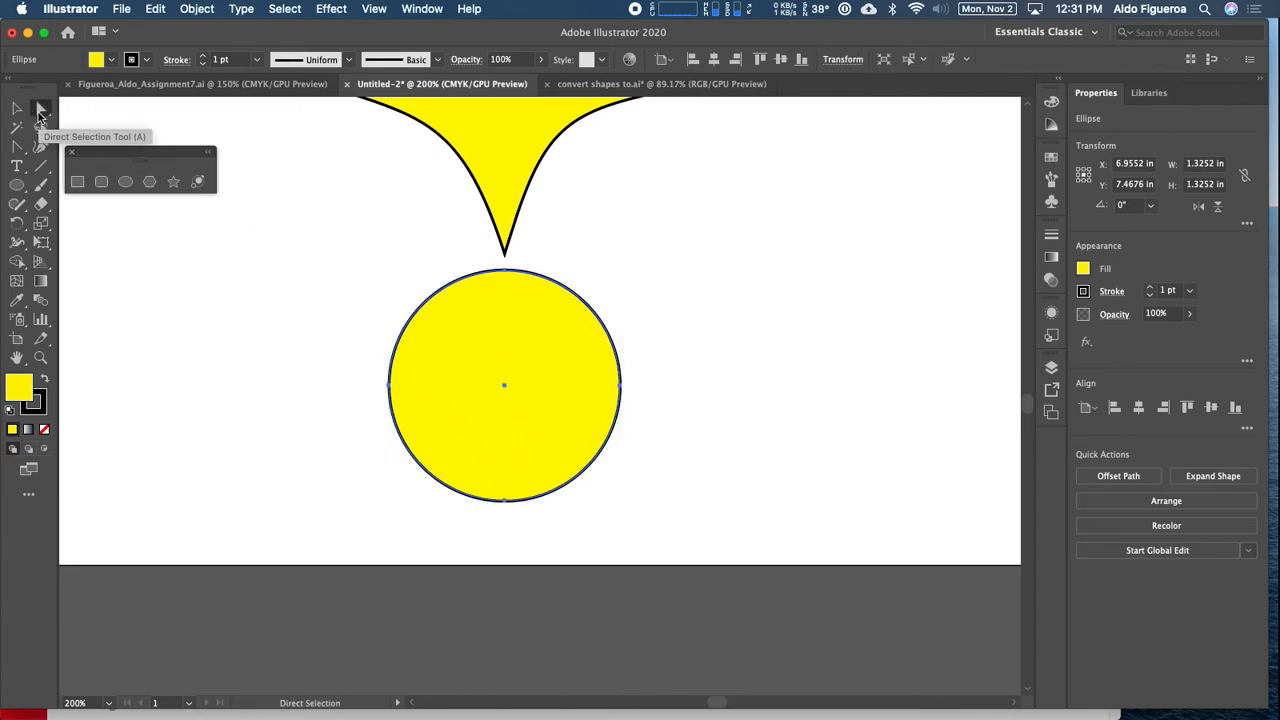
click(507, 273)
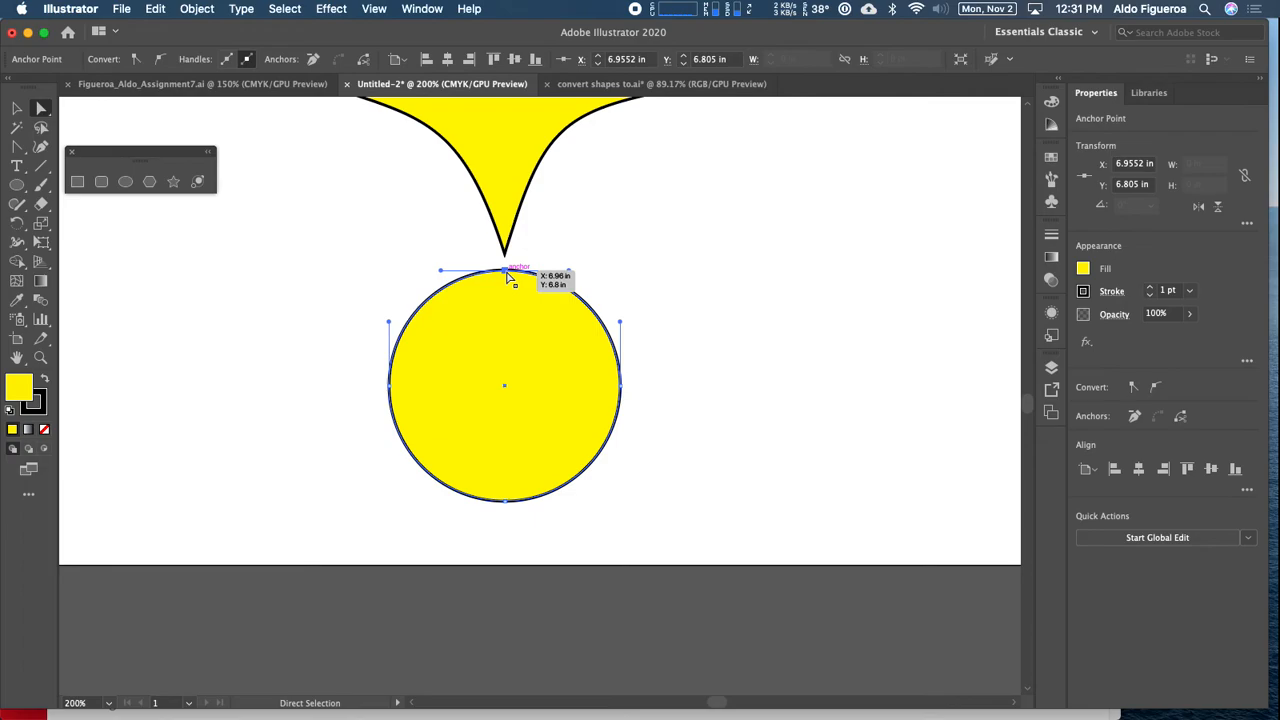
key(Down)
key(Down)
key(Down)
key(Down)
key(Down)
key(Down)
key(Down)
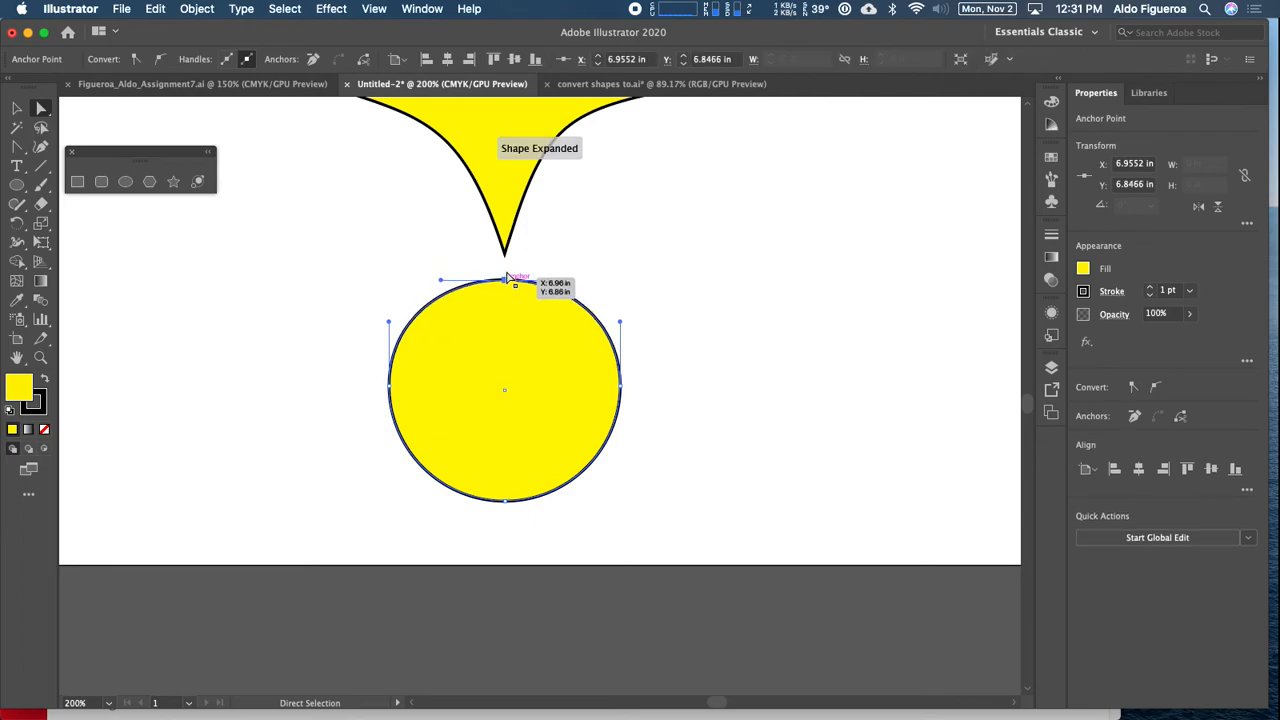
key(Down)
key(Down)
key(Down)
key(Down)
key(Down)
key(Down)
key(Down)
key(Down)
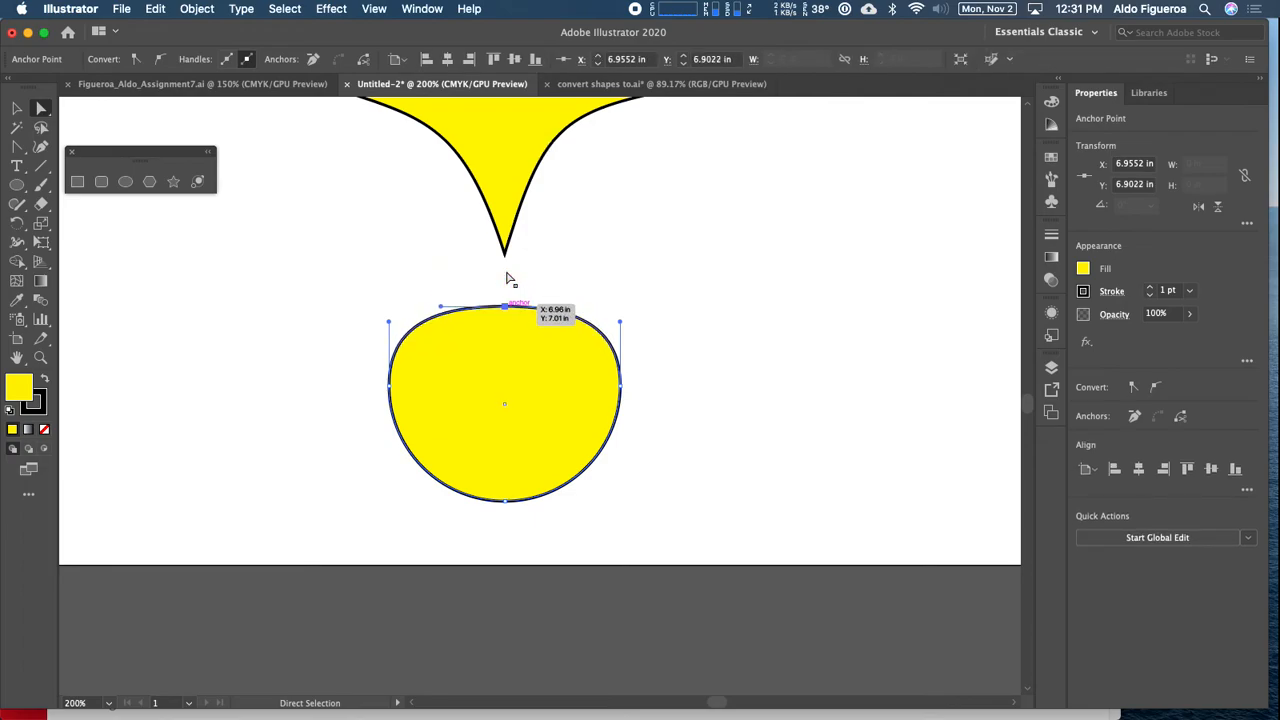
key(Down)
key(Down)
key(Down)
key(Down)
key(Down)
key(Down)
key(Down)
key(Down)
key(Down)
key(Down)
key(Down)
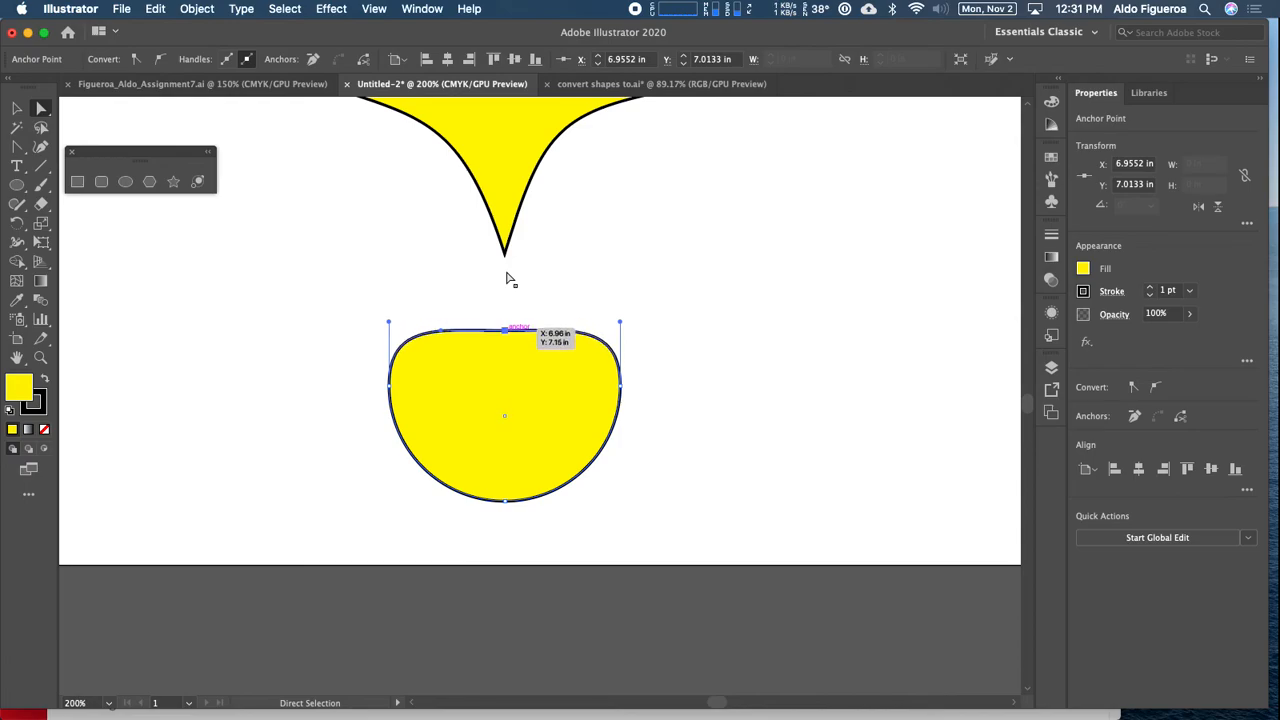
key(Down)
key(Down)
key(Down)
key(Down)
key(Down)
key(Down)
key(Down)
key(Down)
key(Down)
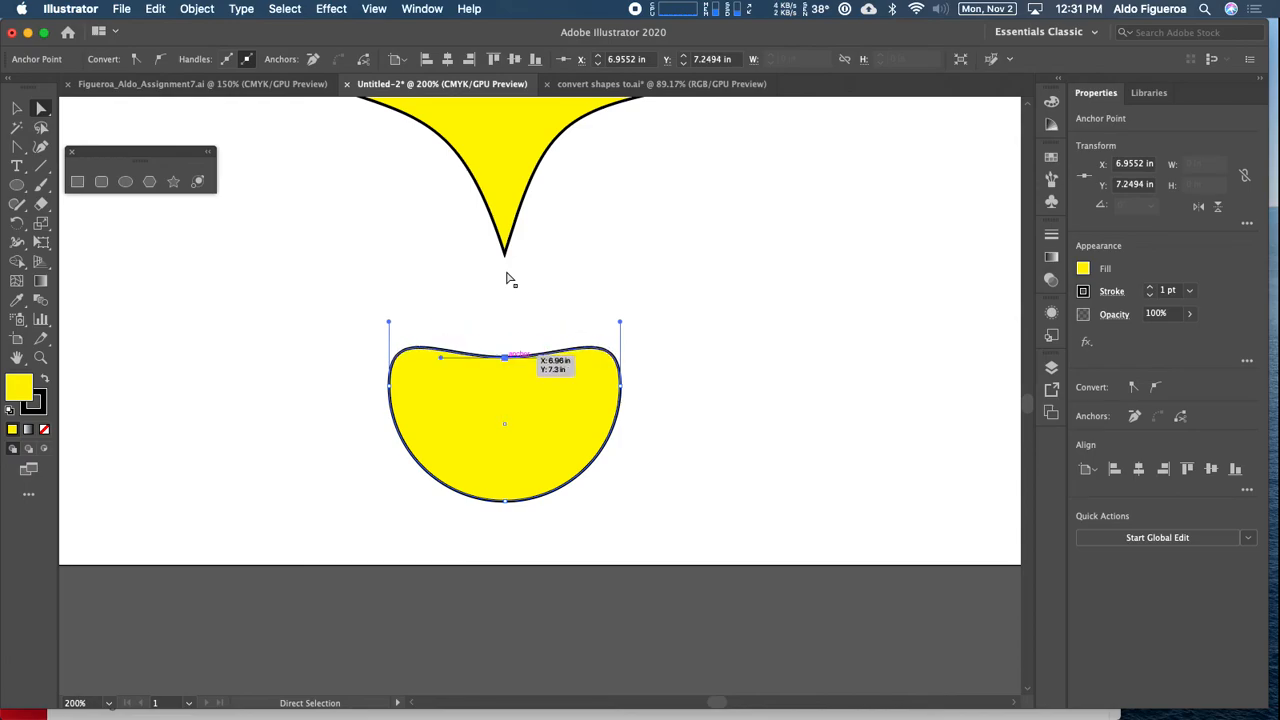
key(Down)
key(Down)
key(Down)
key(Down)
key(Down)
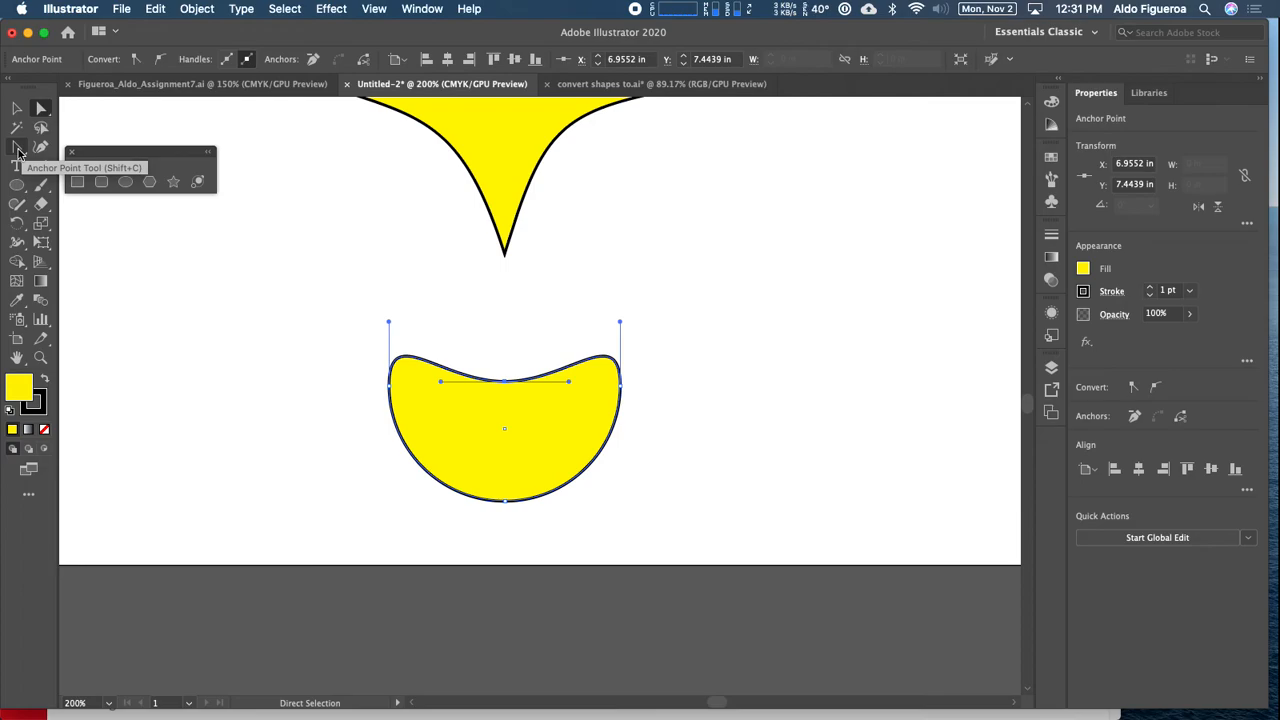
Step: Turn the dented anchor into a sharp notch and angle its two handles upward separately, forming the heart's two rounded lobes
click(18, 150)
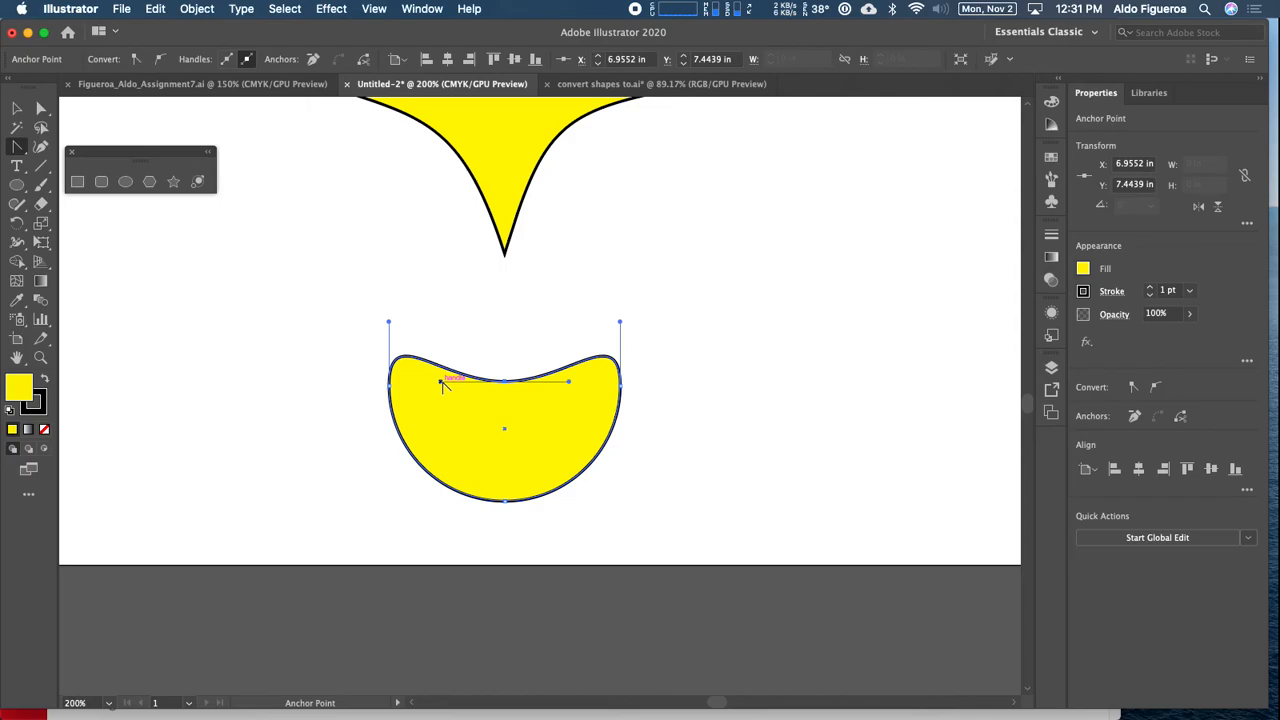
drag(441, 383, 504, 381)
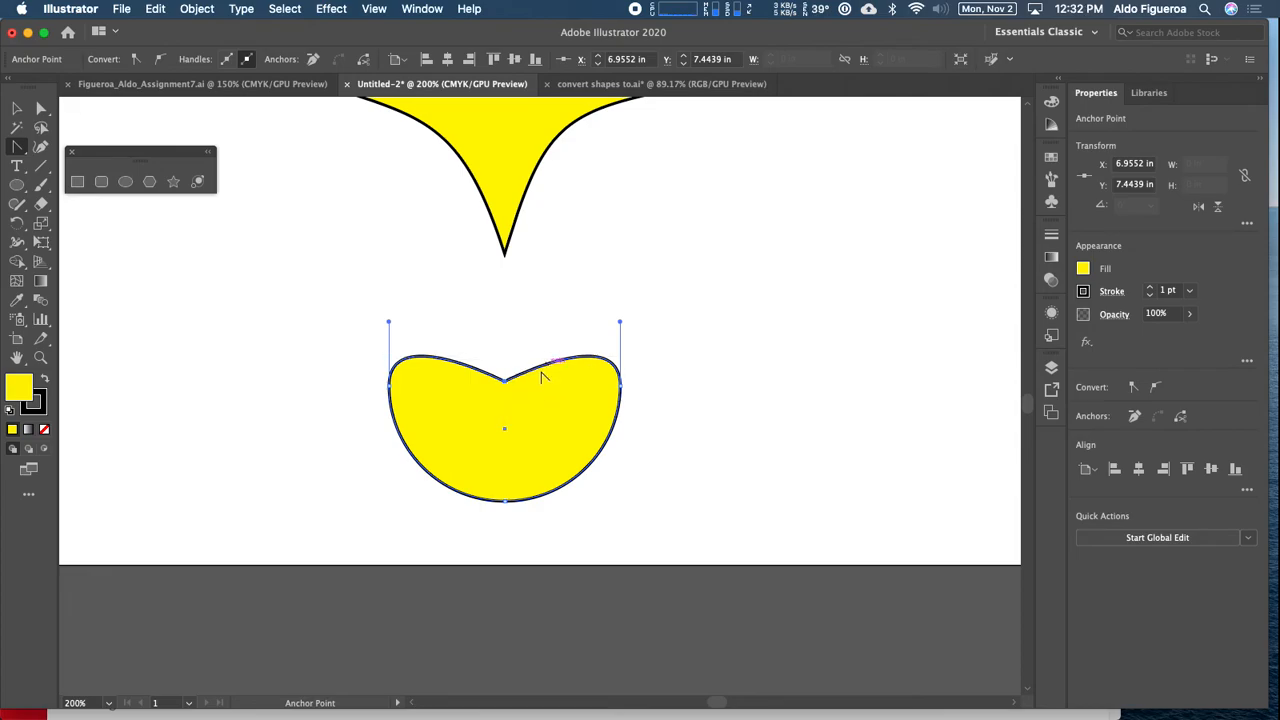
drag(505, 381, 518, 342)
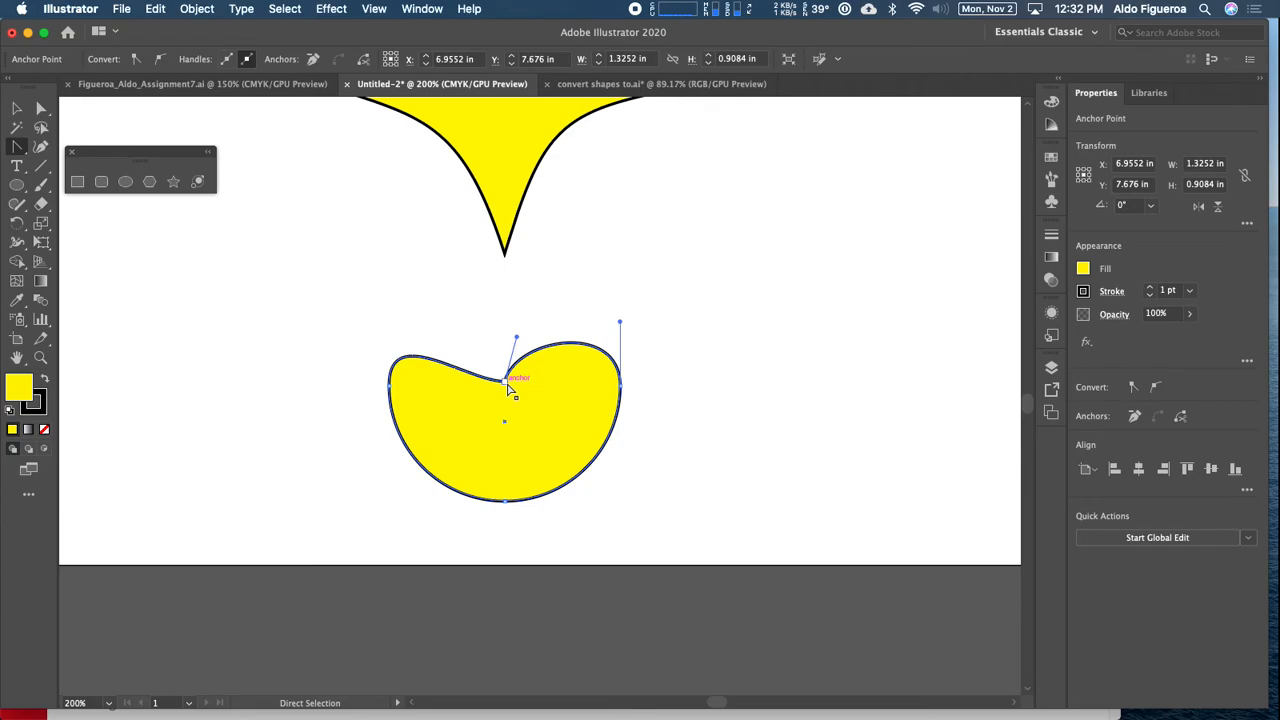
click(506, 384)
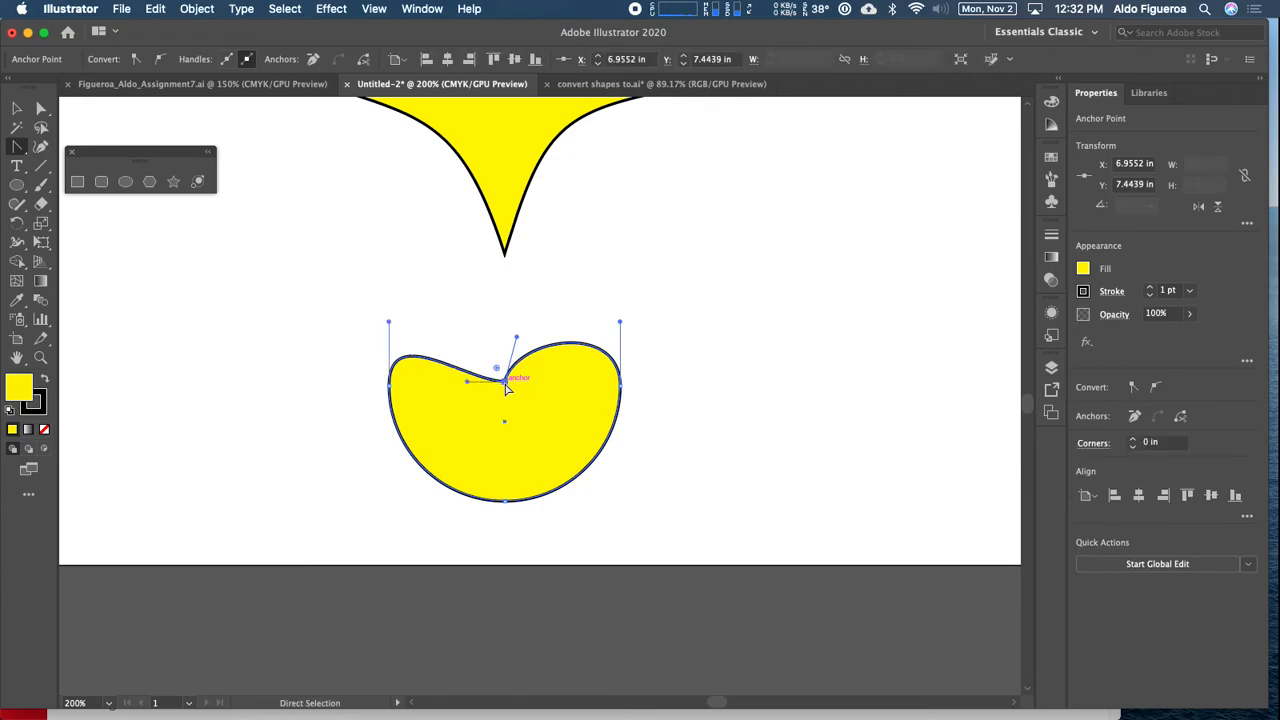
key(shift+c)
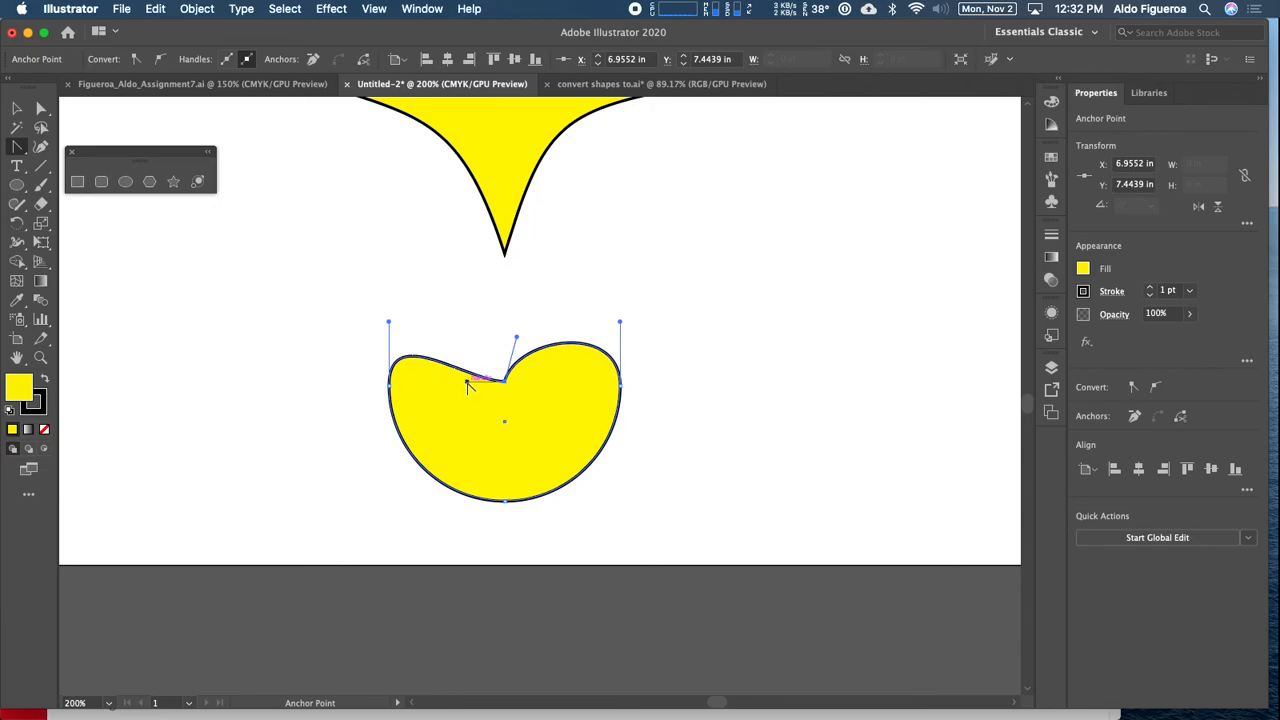
click(469, 385)
drag(469, 385, 492, 340)
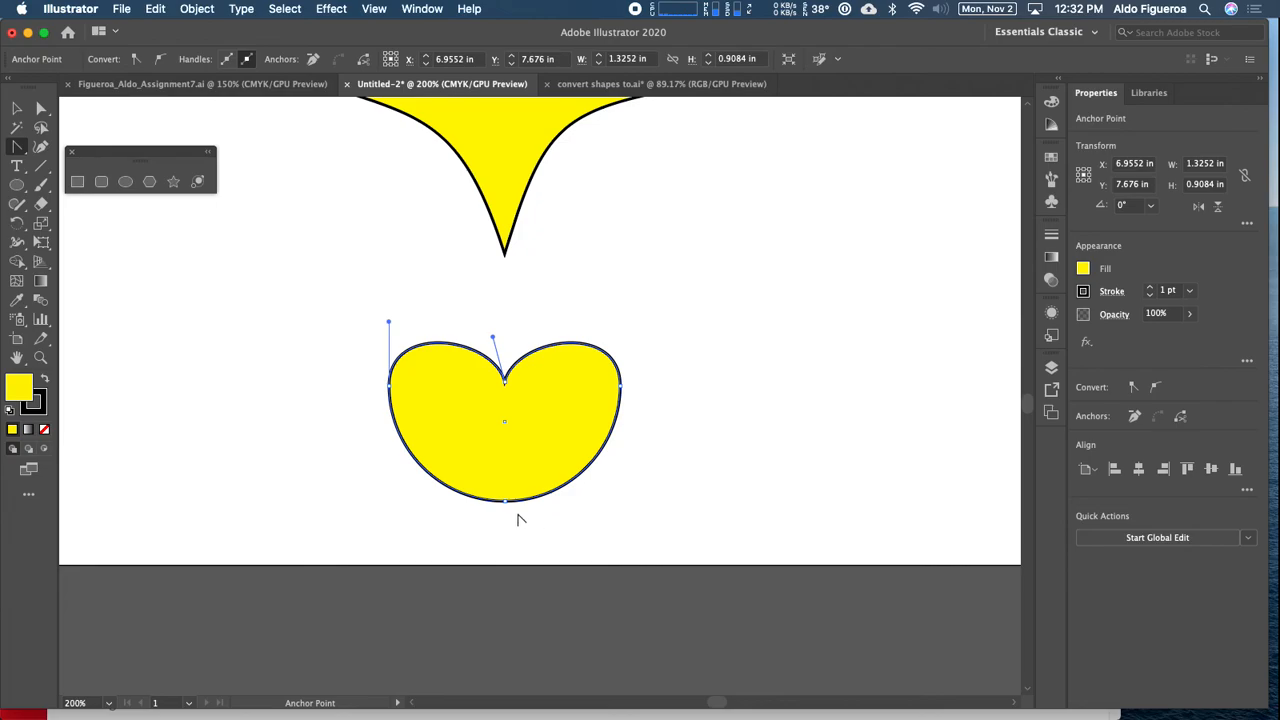
Step: Lower the heart's bottom anchor to about Y 8.16 in, and angle its two handles upward separately to form a pointed tip
key(super)
super+click(506, 502)
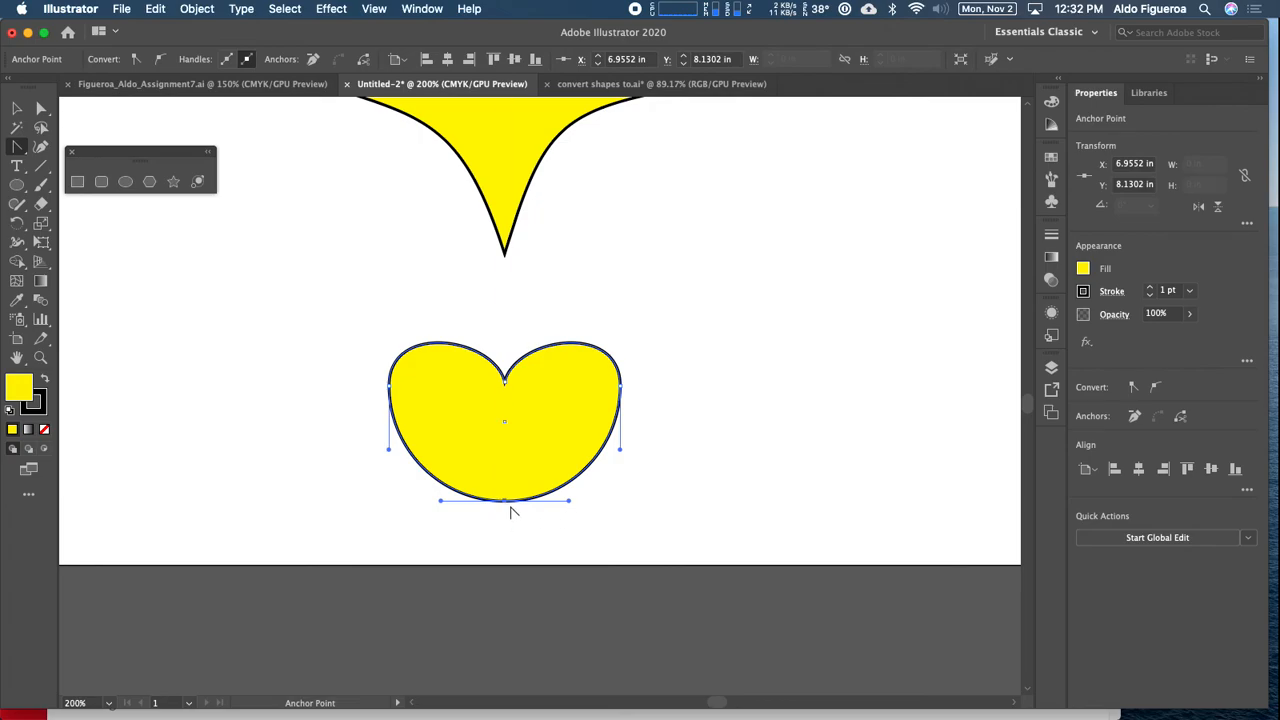
drag(510, 512, 510, 513)
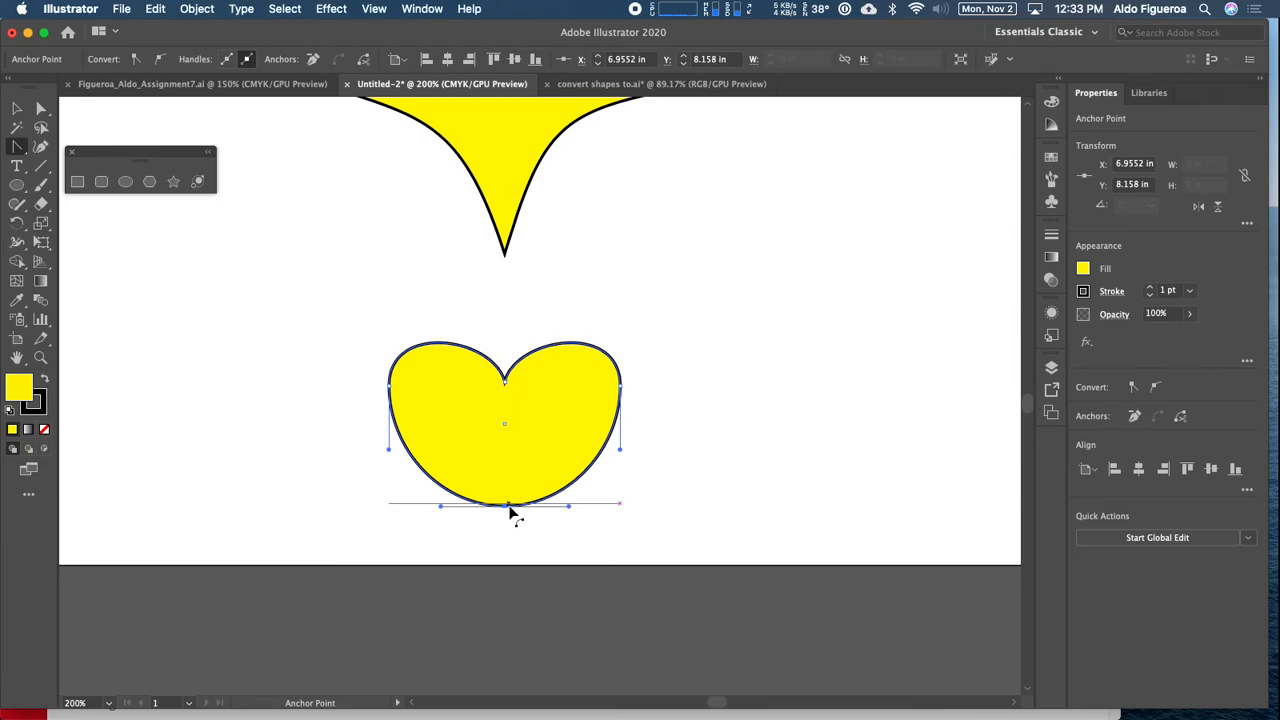
drag(510, 513, 526, 489)
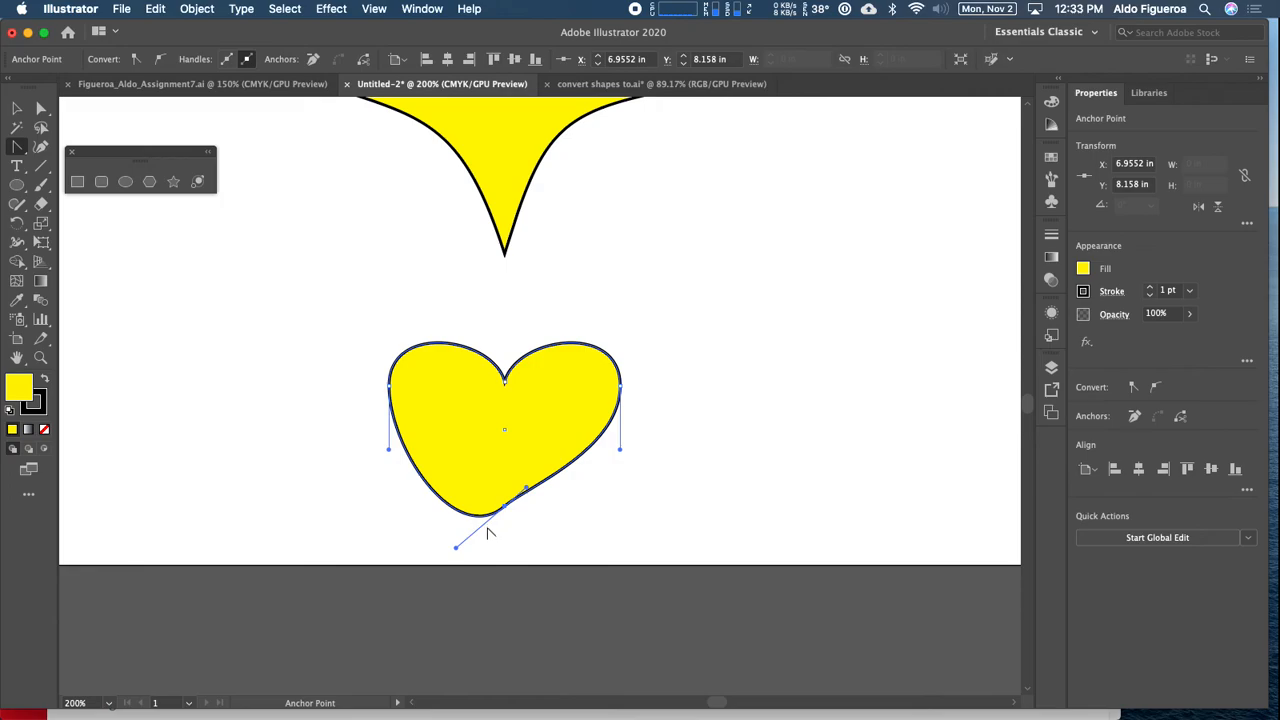
drag(459, 549, 489, 492)
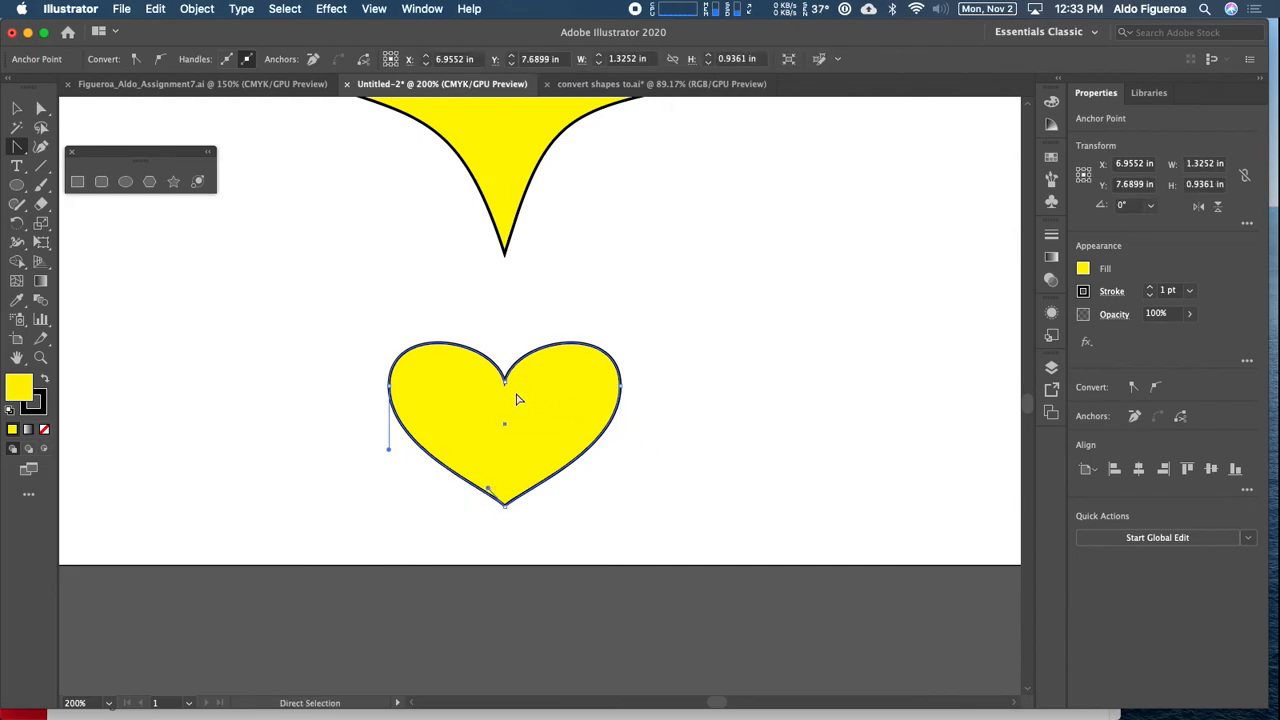
Step: Raise the heart's notch anchor straight up to about Y 7.31 in, comparing its depth with the reference heart
super+click(506, 385)
key(Up)
key(Up)
key(Up)
key(Up)
key(Up)
key(Up)
key(Up)
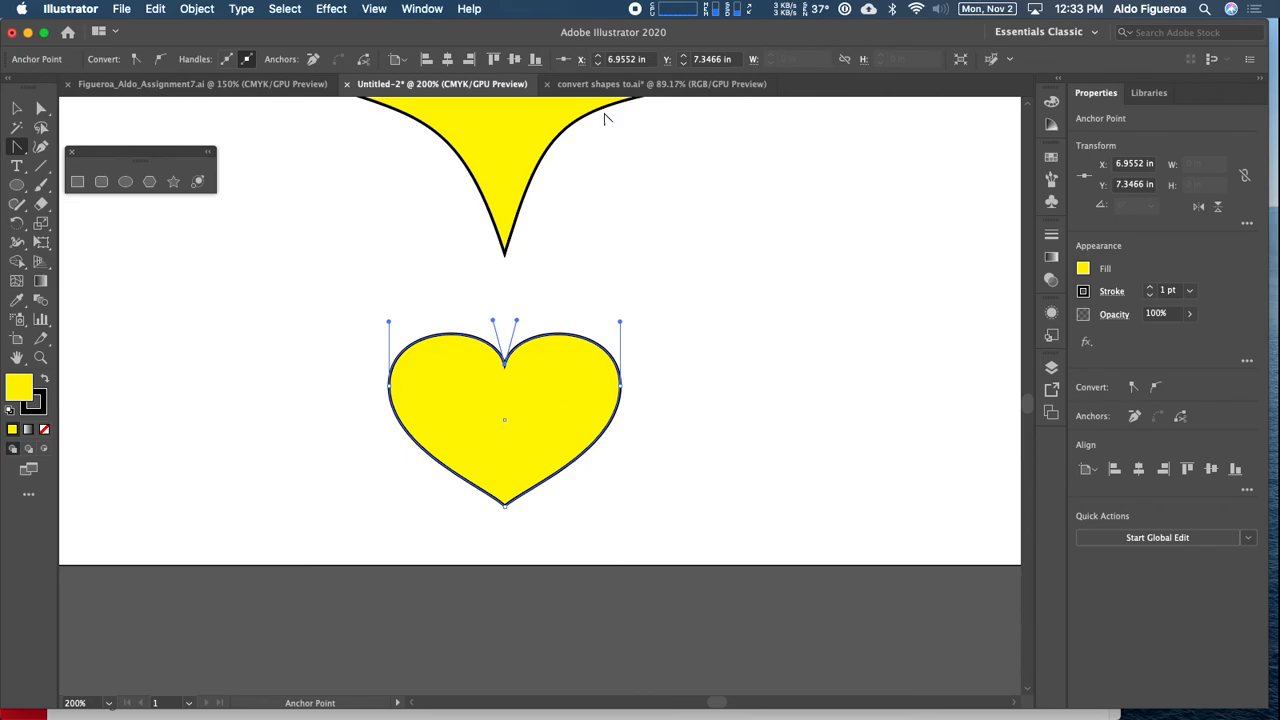
click(589, 86)
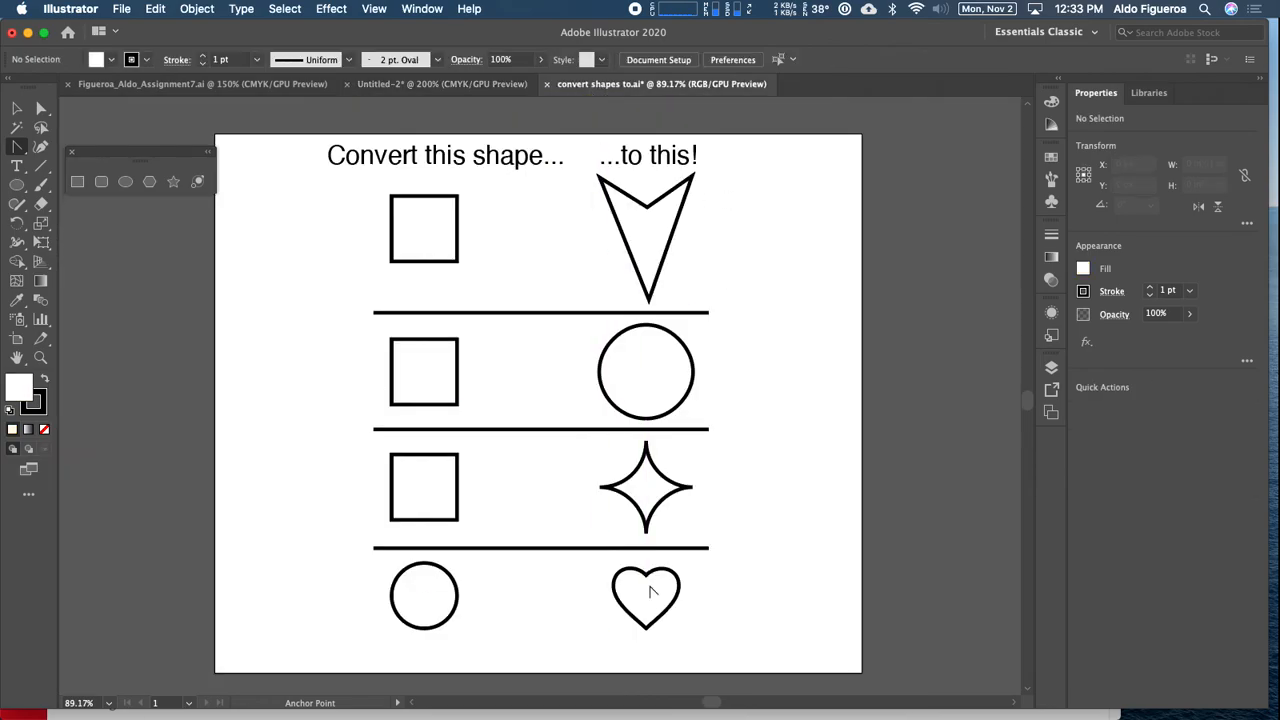
click(470, 84)
key(Up)
key(Up)
key(Up)
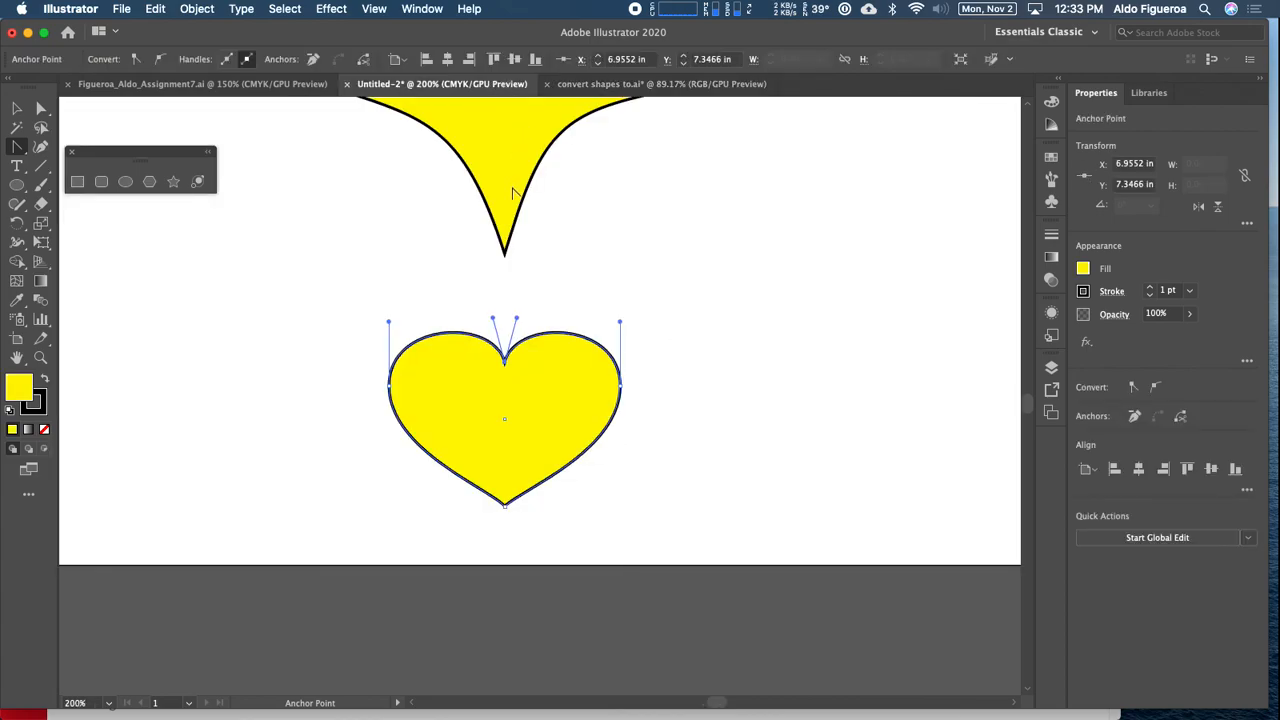
Step: Spread the notch anchor's two direction handles outward separately to widen the V between the heart's lobes
key(a)
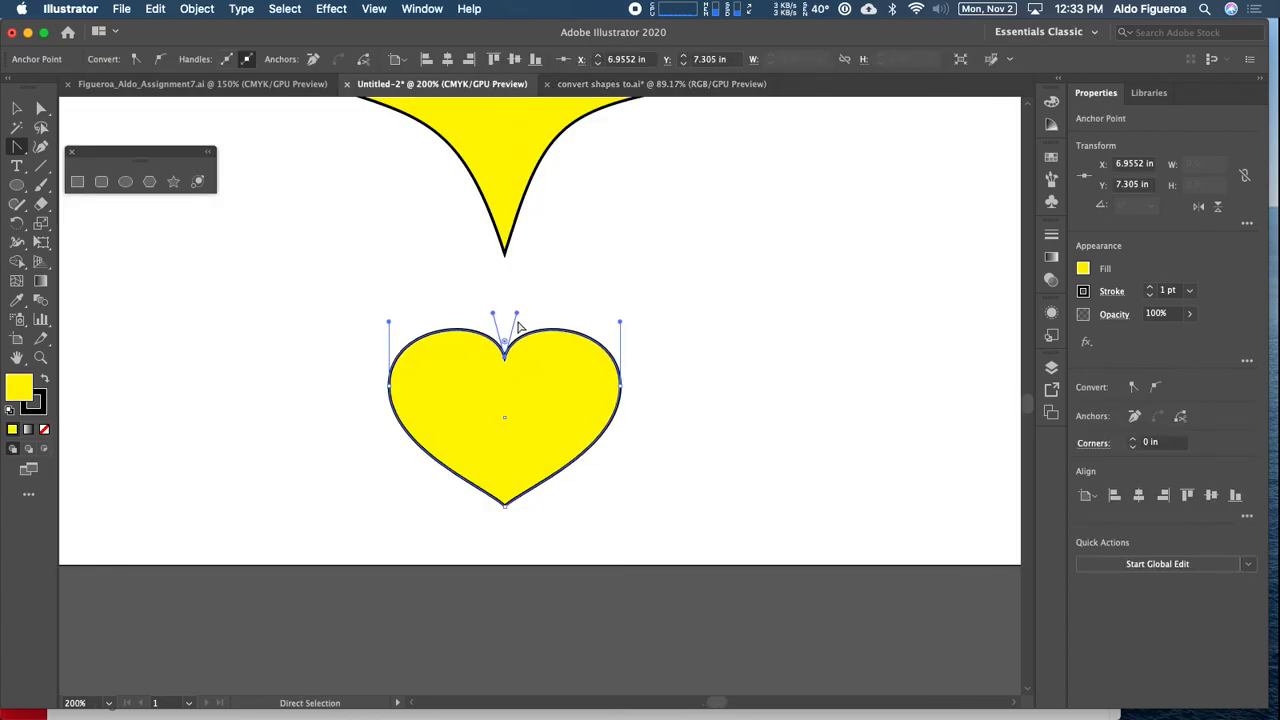
key(shift+c)
drag(492, 313, 479, 317)
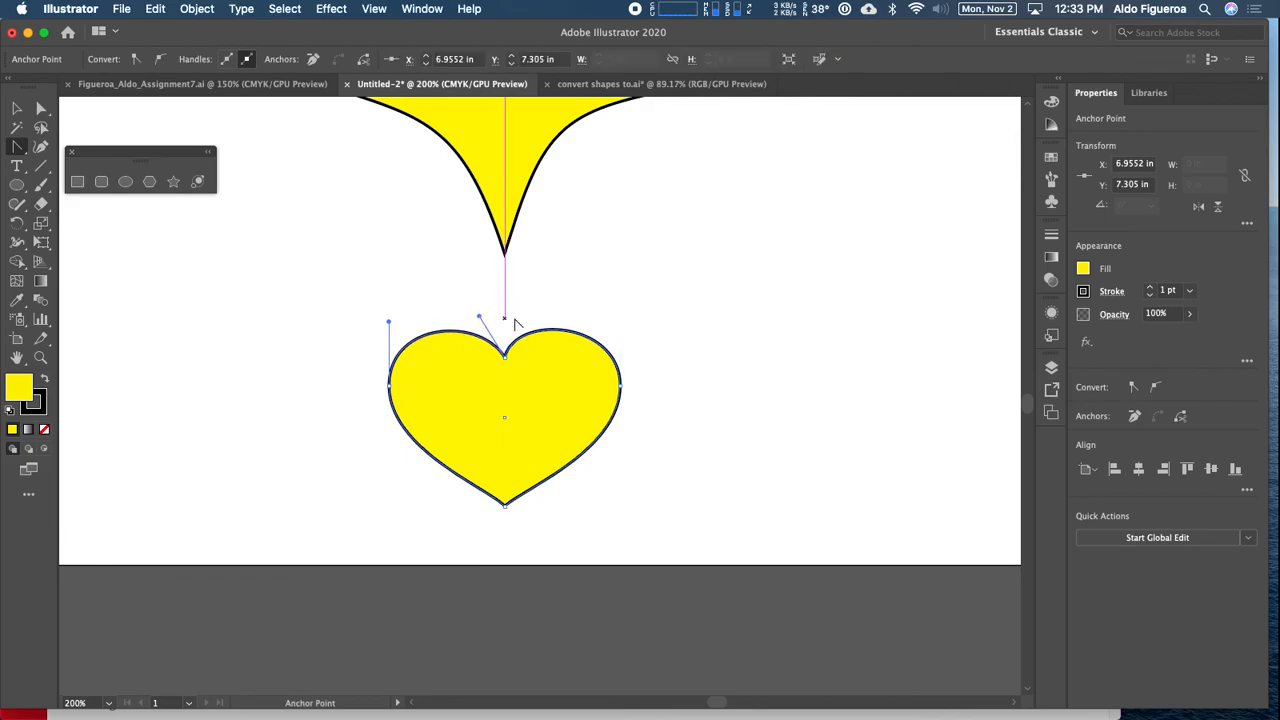
drag(507, 362, 533, 317)
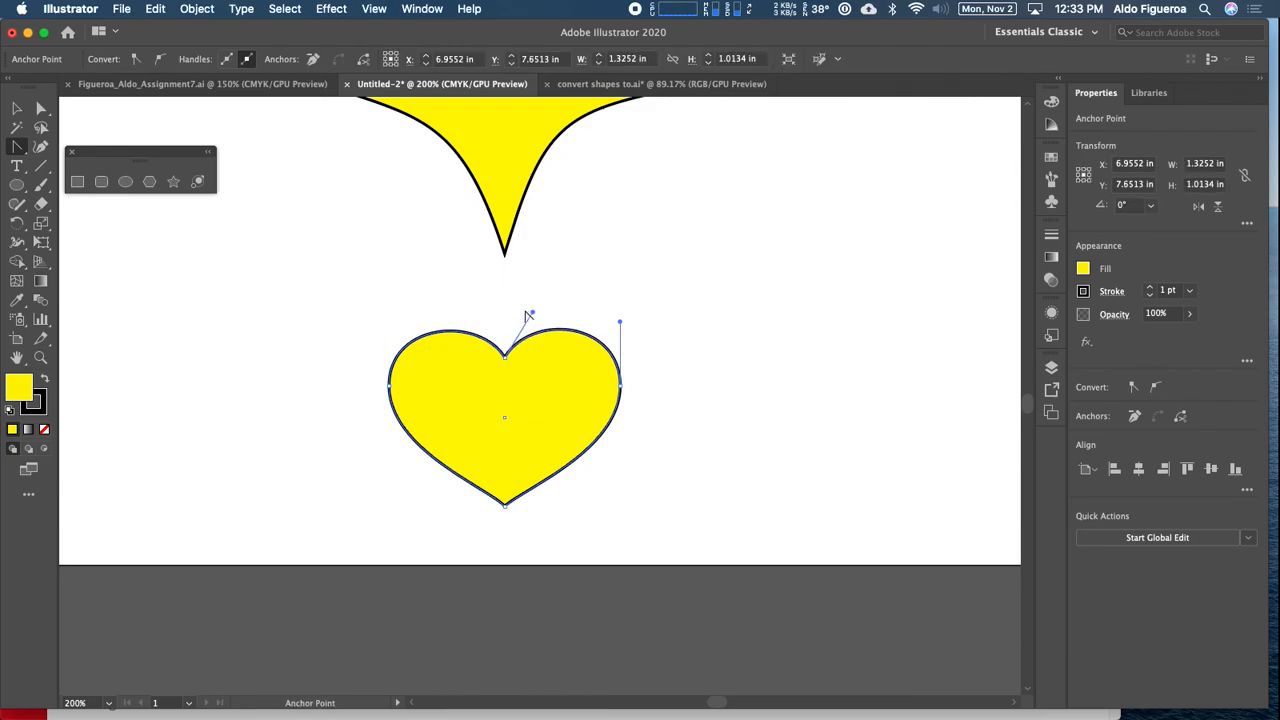
click(505, 363)
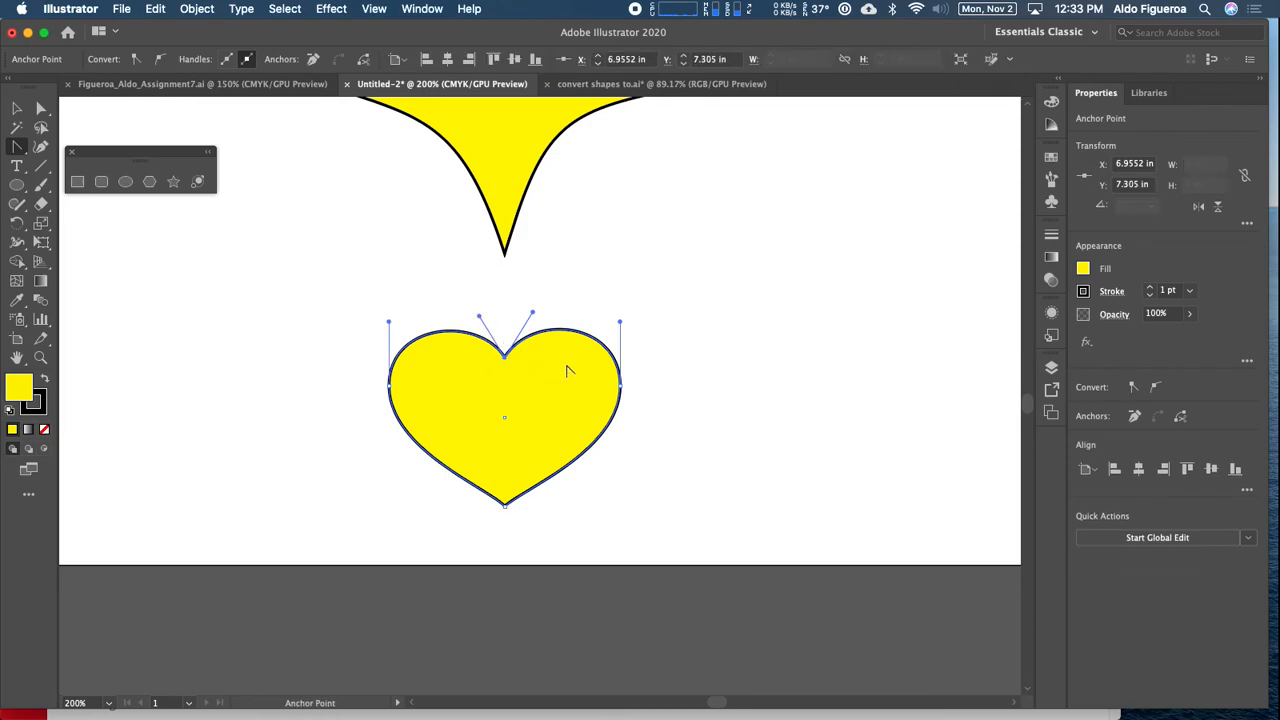
Step: After checking the reference heart, lower the heart's bottom tip straight down to about Y 8.23 in
click(682, 86)
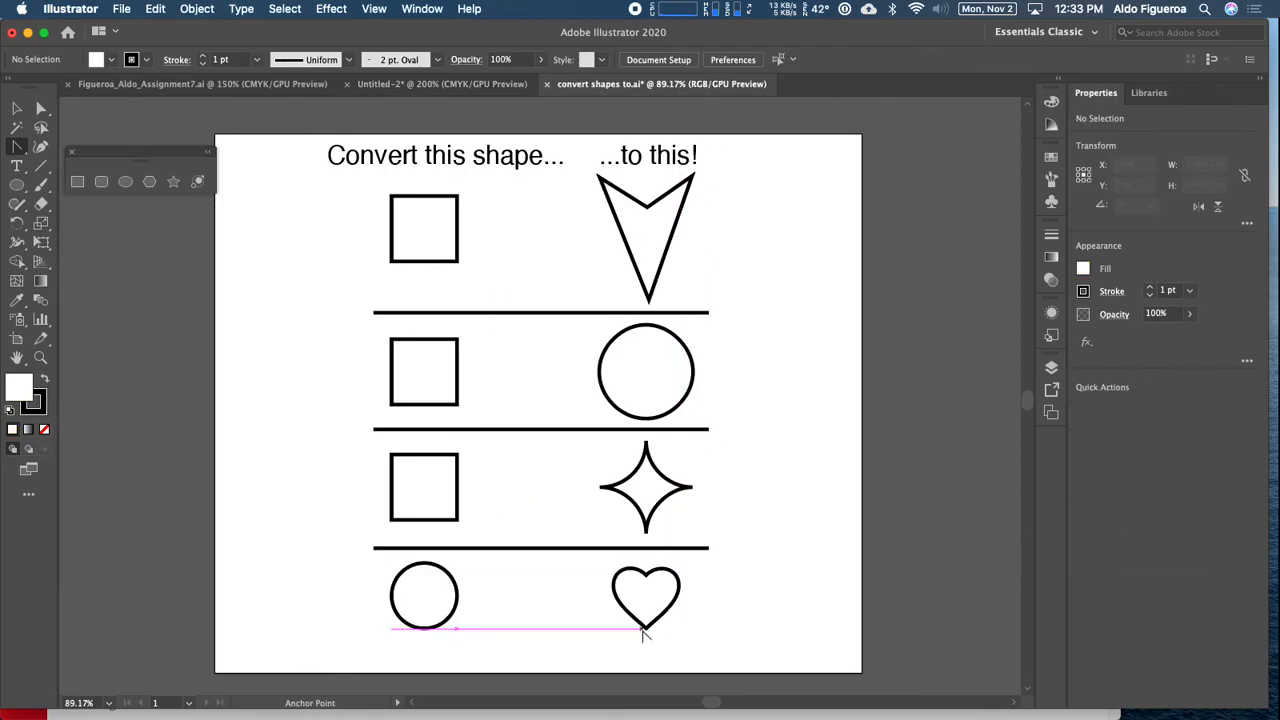
click(485, 87)
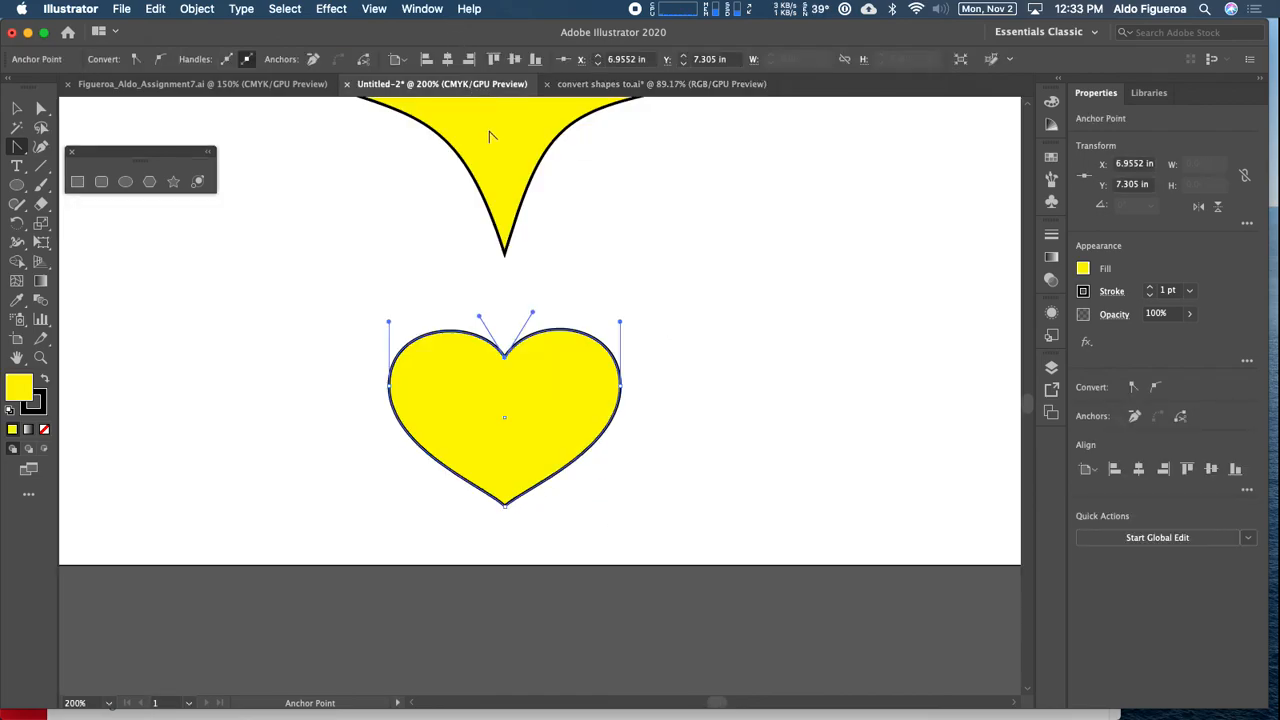
key(a)
click(505, 504)
key(shift+c)
drag(506, 506, 511, 514)
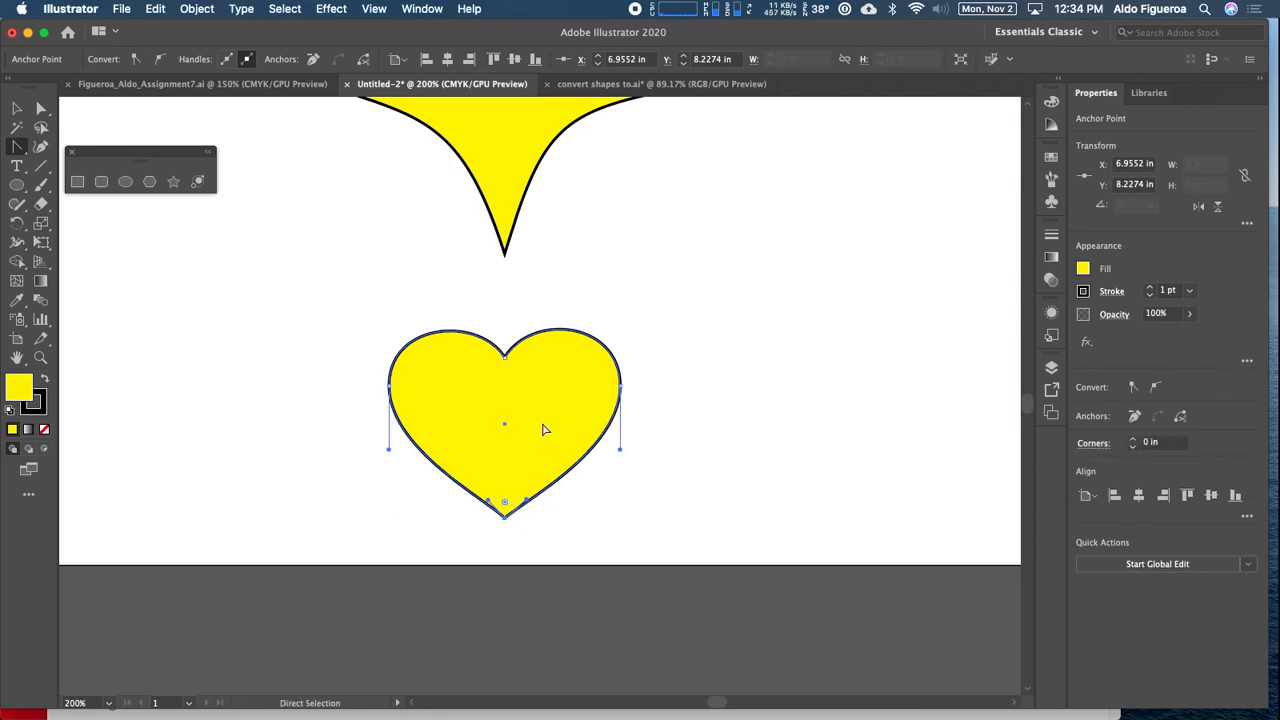
Step: Raise the notch anchor to about Y 7.28 in, and deselect the heart after comparing it with the reference
click(505, 354)
key(Up)
key(Up)
key(Up)
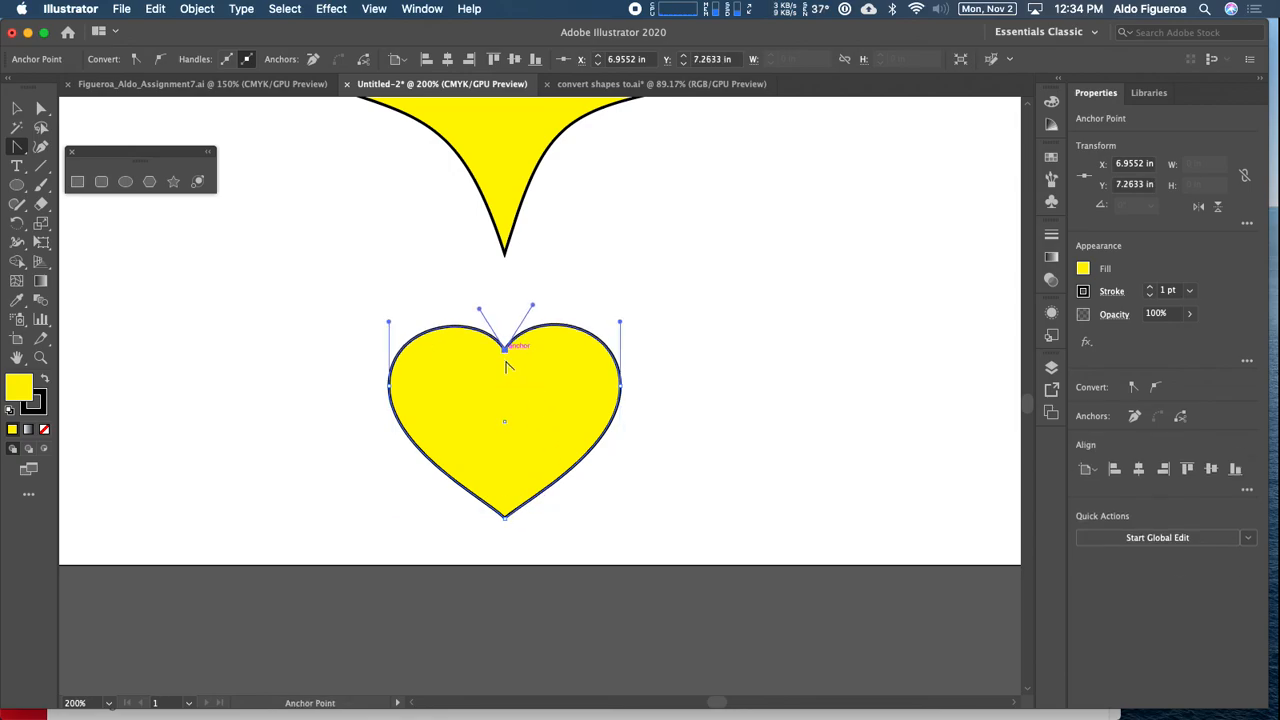
key(Down)
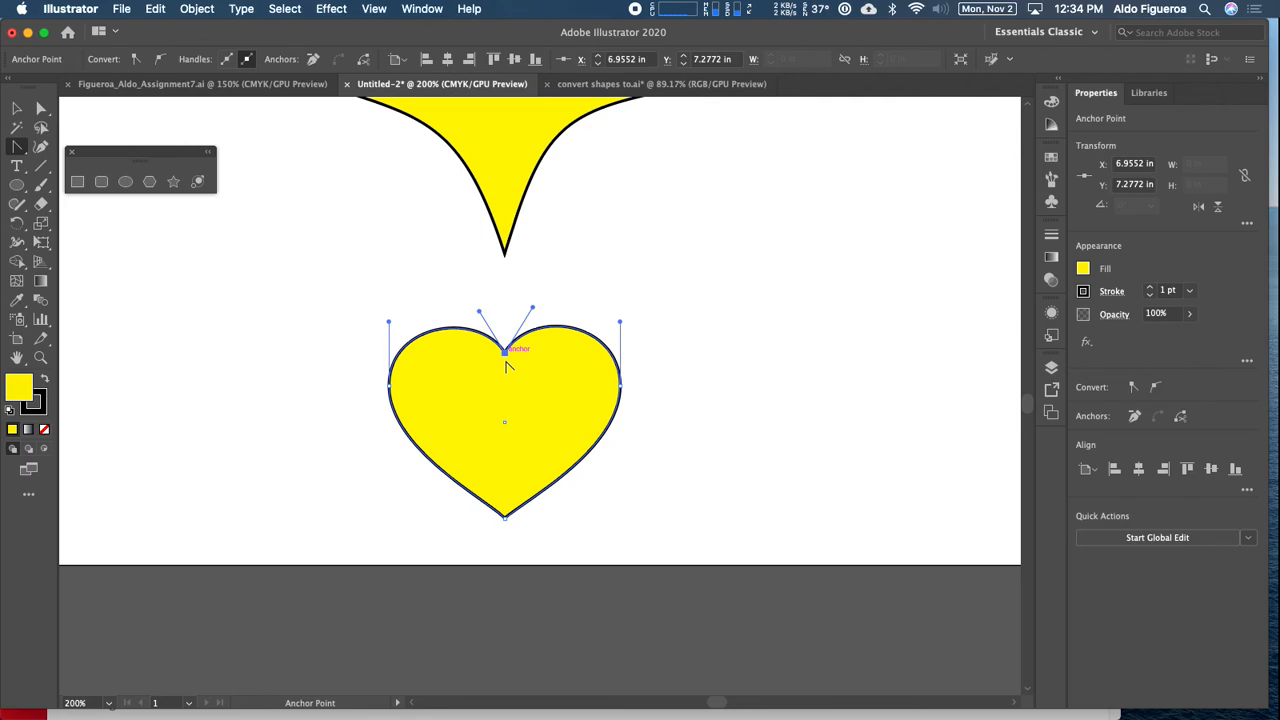
click(585, 86)
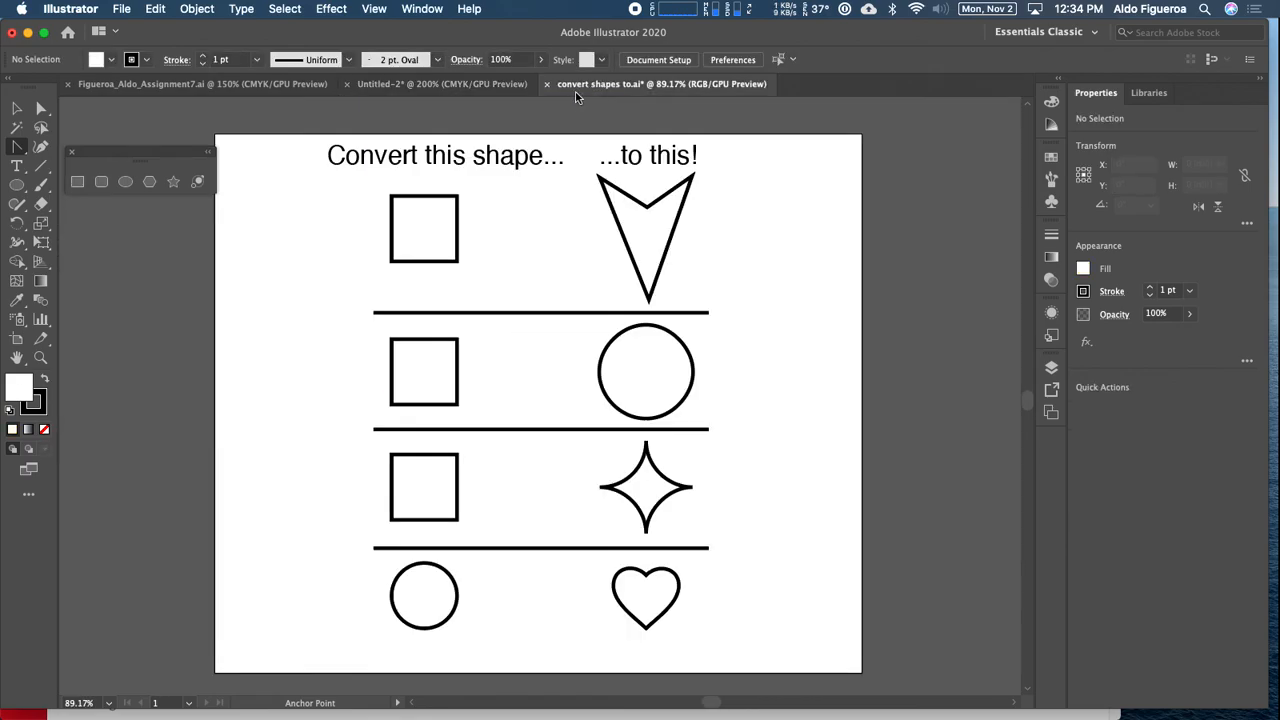
click(497, 88)
click(677, 346)
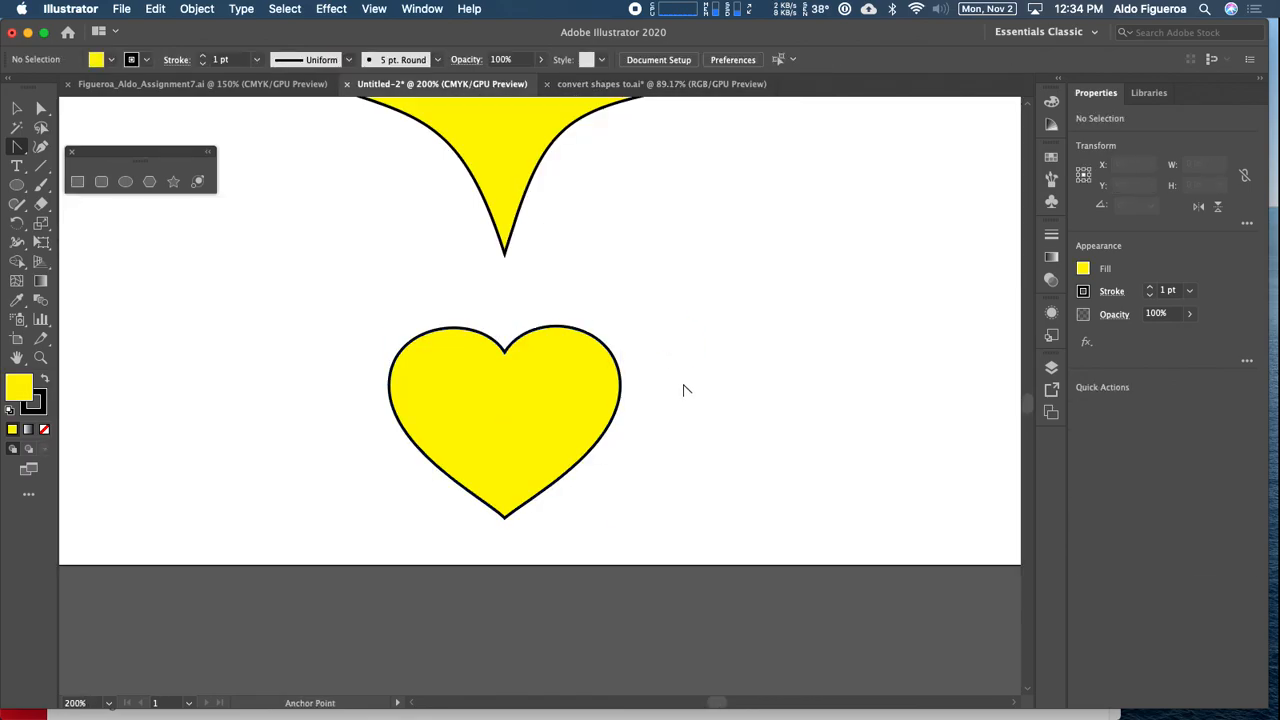
Step: Review the whole artboard, comparing the arrowhead, circle, star and heart with the original shapes beside them
key(super+minus)
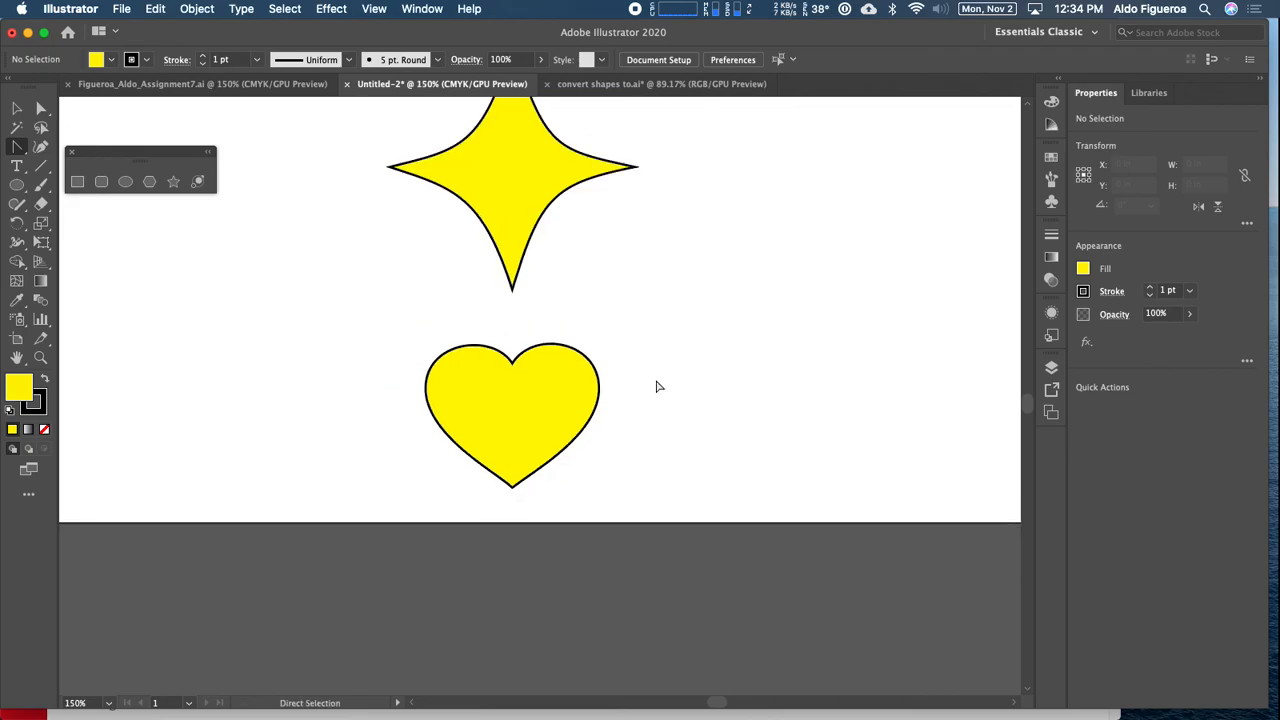
key(super+minus)
drag(361, 453, 449, 458)
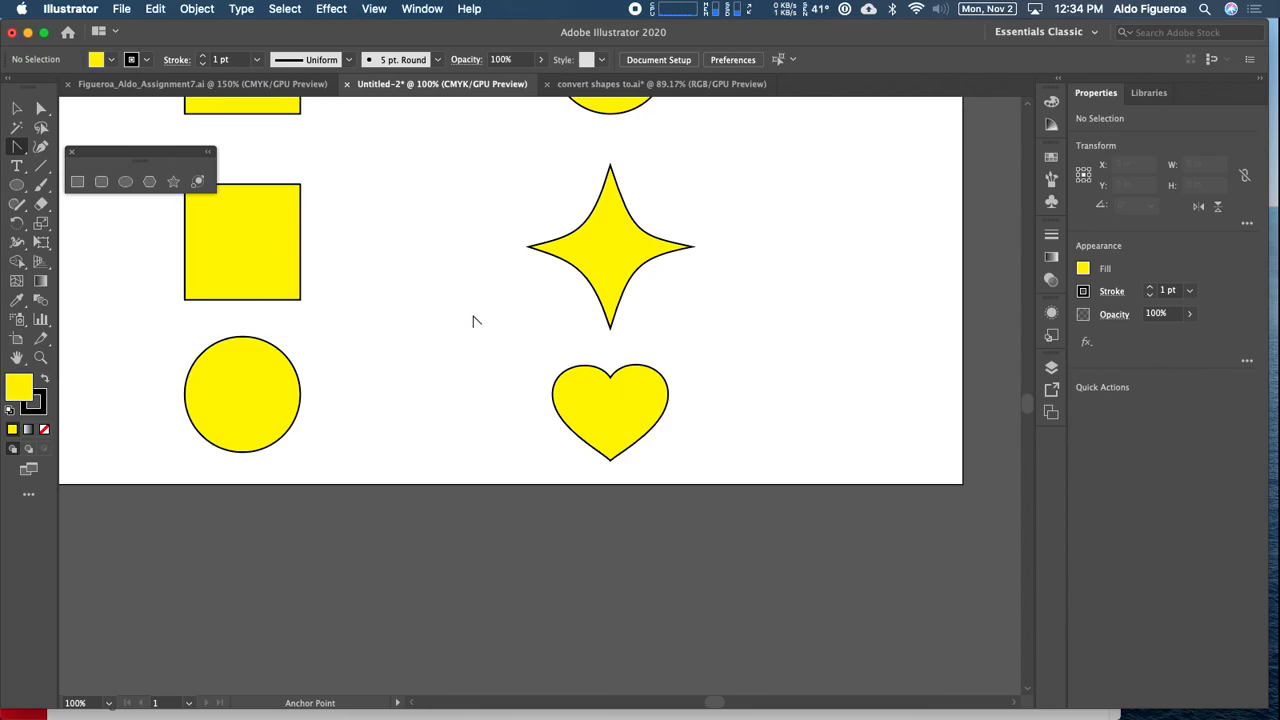
drag(443, 263, 506, 384)
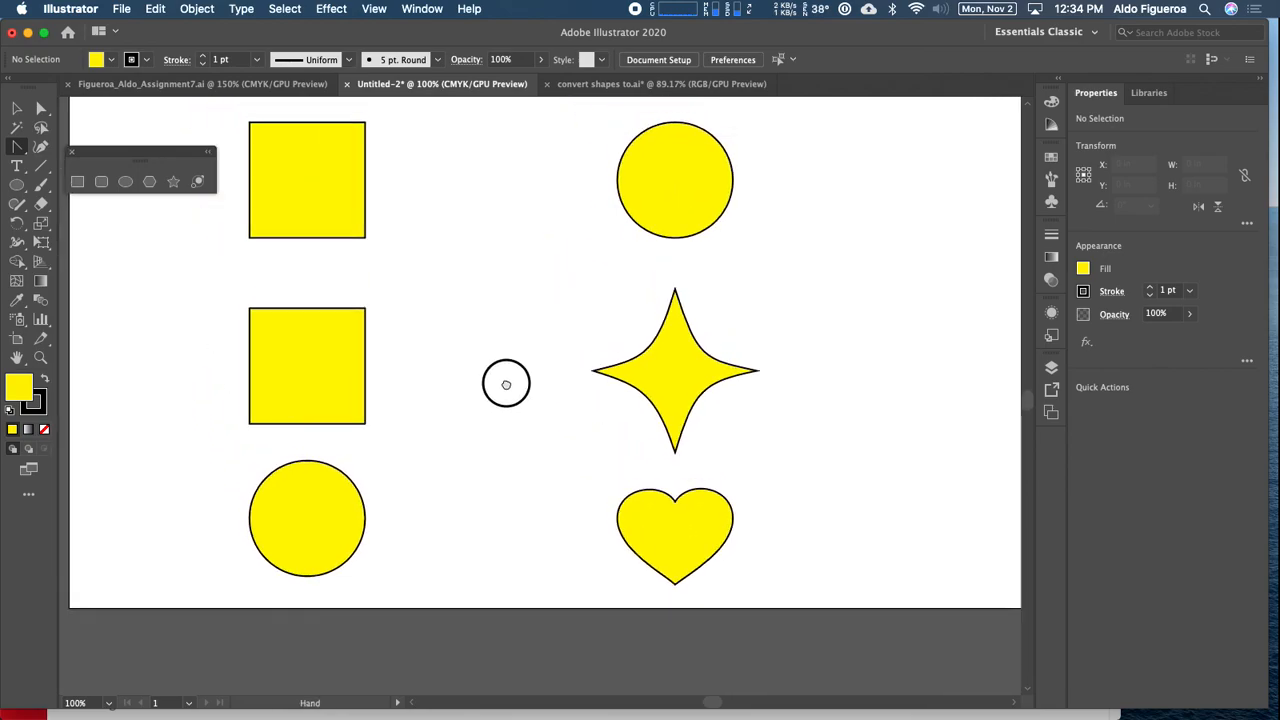
key(super+minus)
key(space)
drag(460, 331, 460, 391)
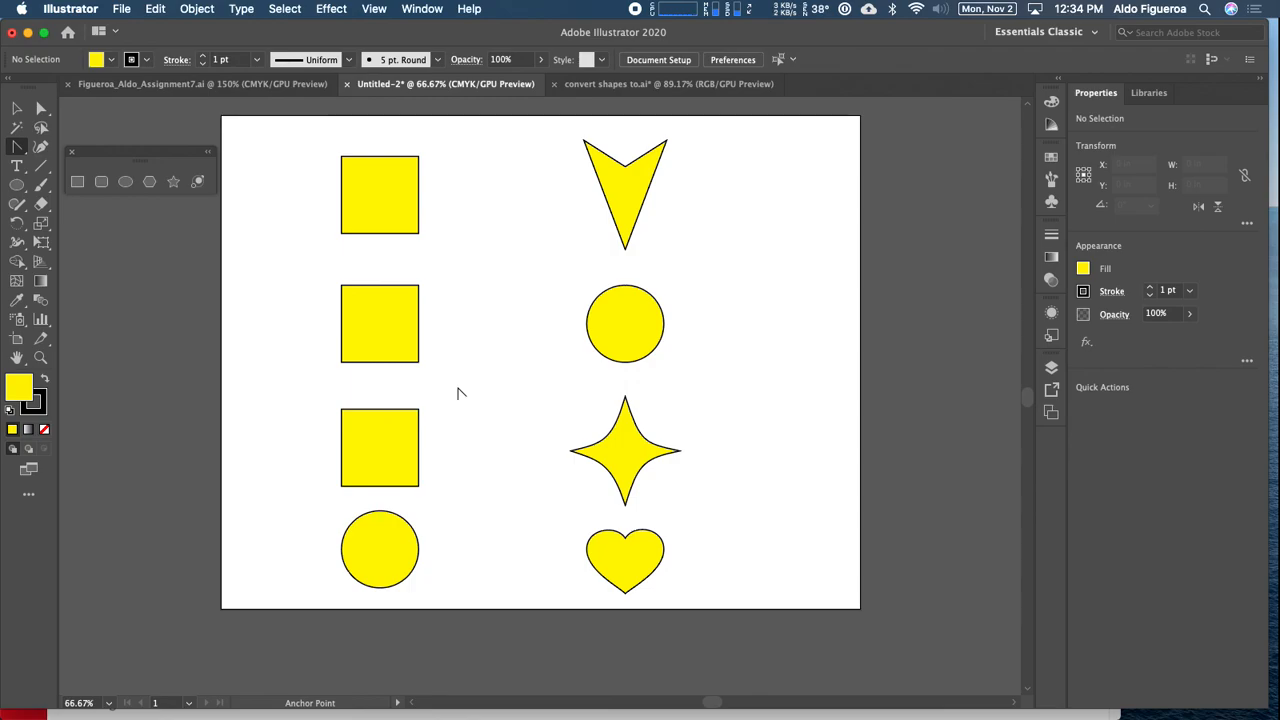
drag(491, 254, 502, 295)
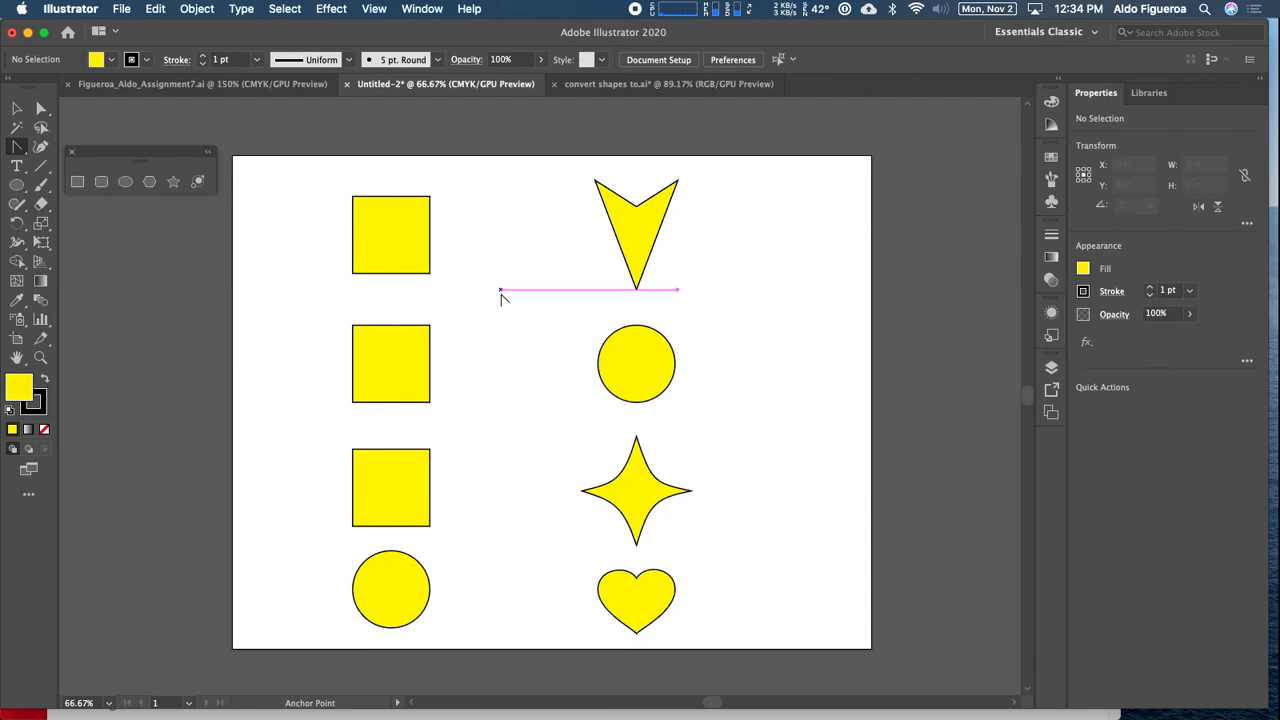